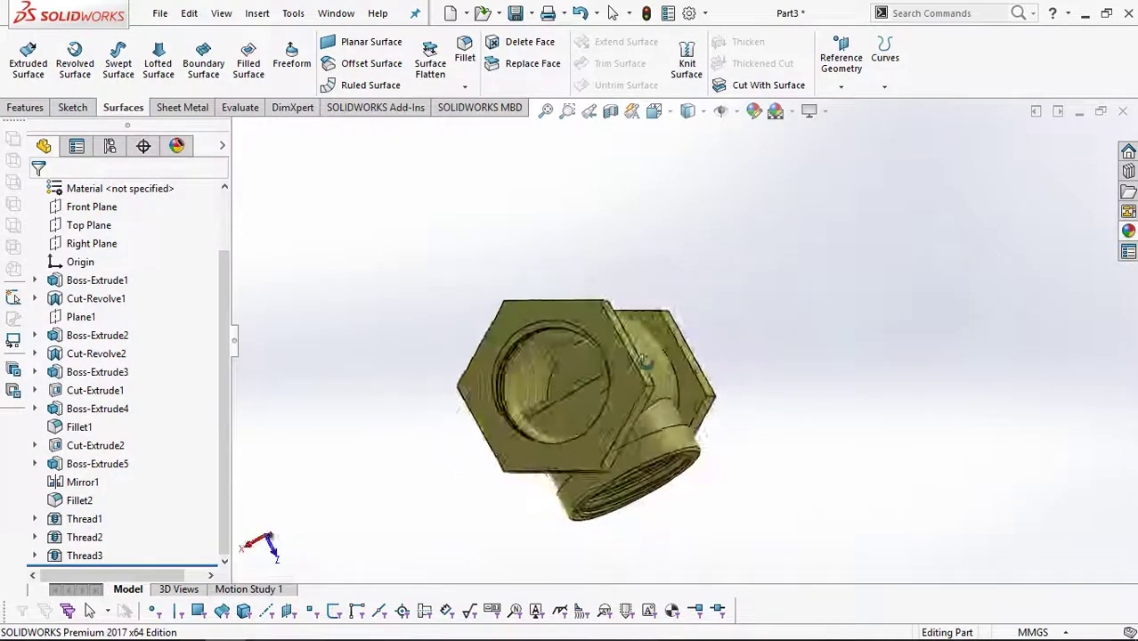
# - Orbit the finished yellow tee fitting to view it from another side
pyautogui.moveTo(553, 371)
pyautogui.mouseDown(button='middle')
pyautogui.moveTo(354, 387)
pyautogui.moveTo(724, 424)
pyautogui.moveTo(715, 454)
pyautogui.mouseUp(button='middle')
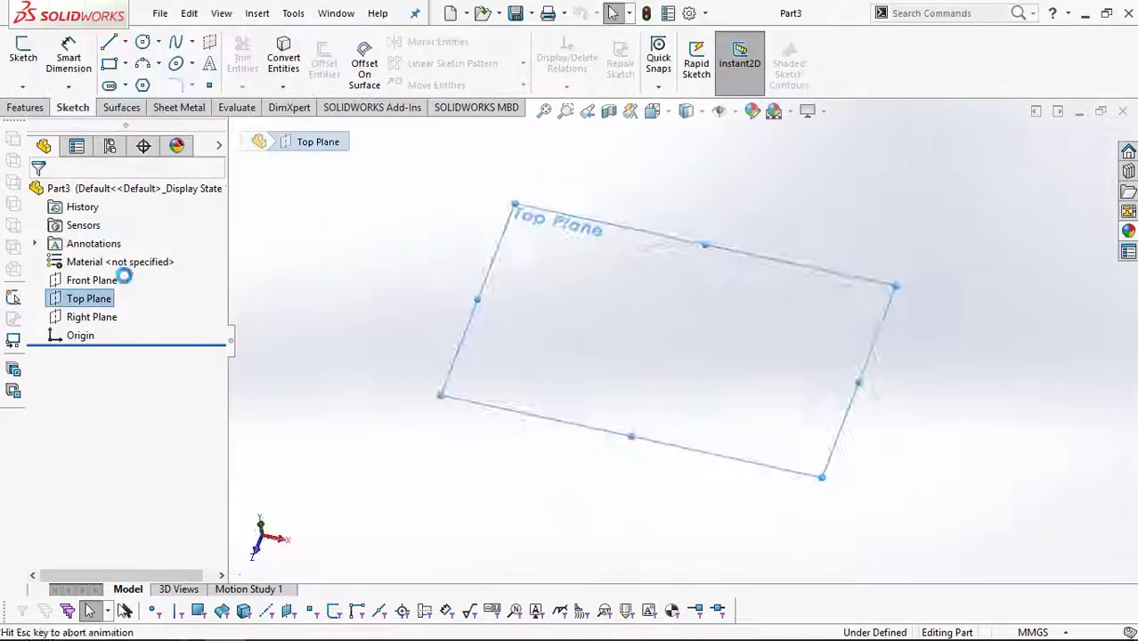
# - Sketch a circle at the origin and dimension its diameter to 60 mm
pyautogui.click(143, 41)
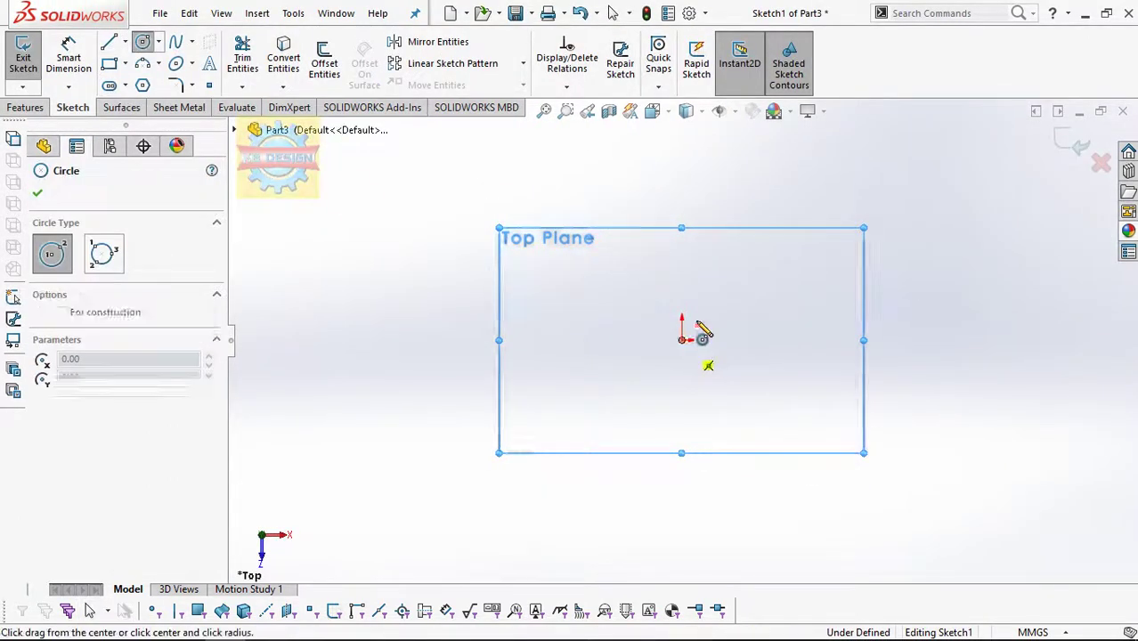
pyautogui.moveTo(681, 340); pyautogui.dragTo(791, 339)
pyautogui.click(82, 64)
pyautogui.click(723, 237)
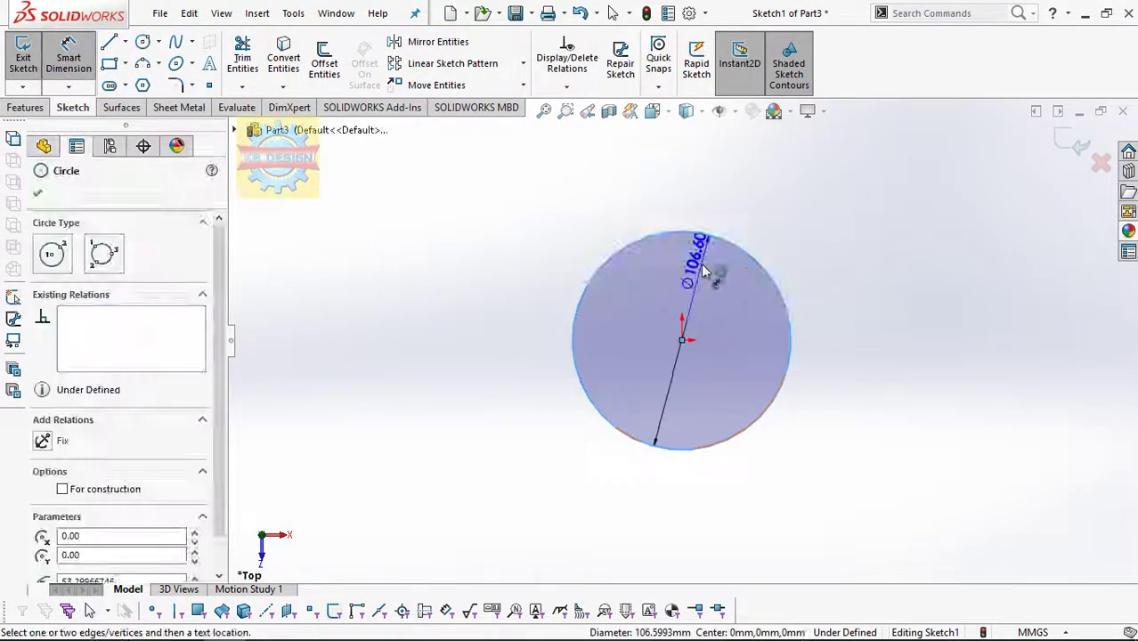
pyautogui.click(714, 278)
pyautogui.write('60')
pyautogui.press('Return')
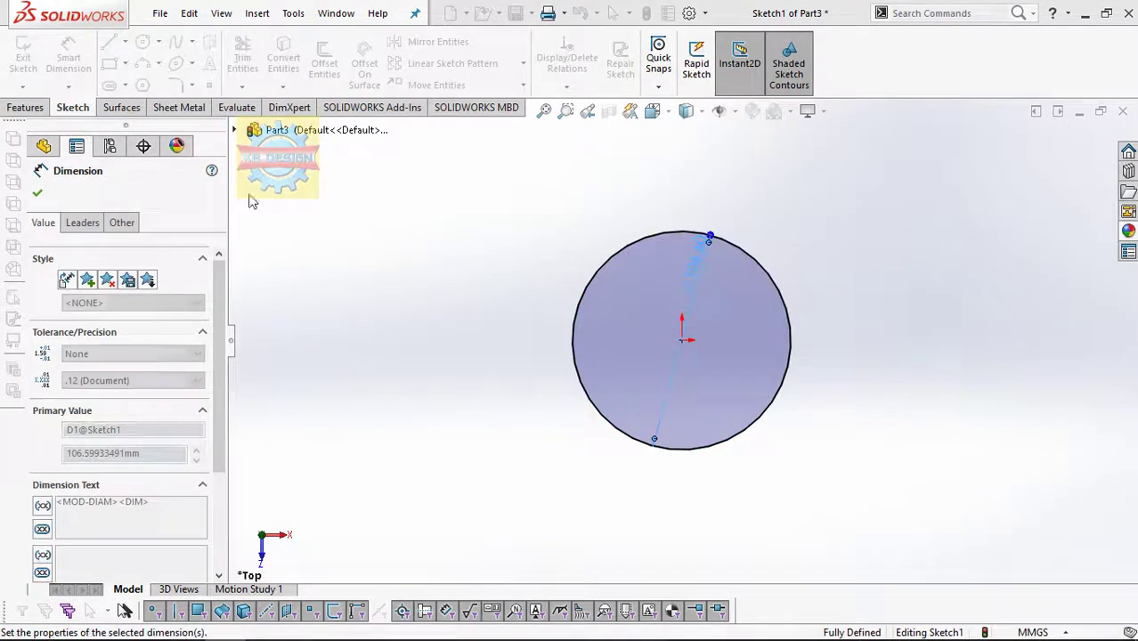
# - Extrude the circle Mid Plane to 87 mm to form a cylinder
pyautogui.click(26, 107)
pyautogui.click(24, 79)
pyautogui.write('87')
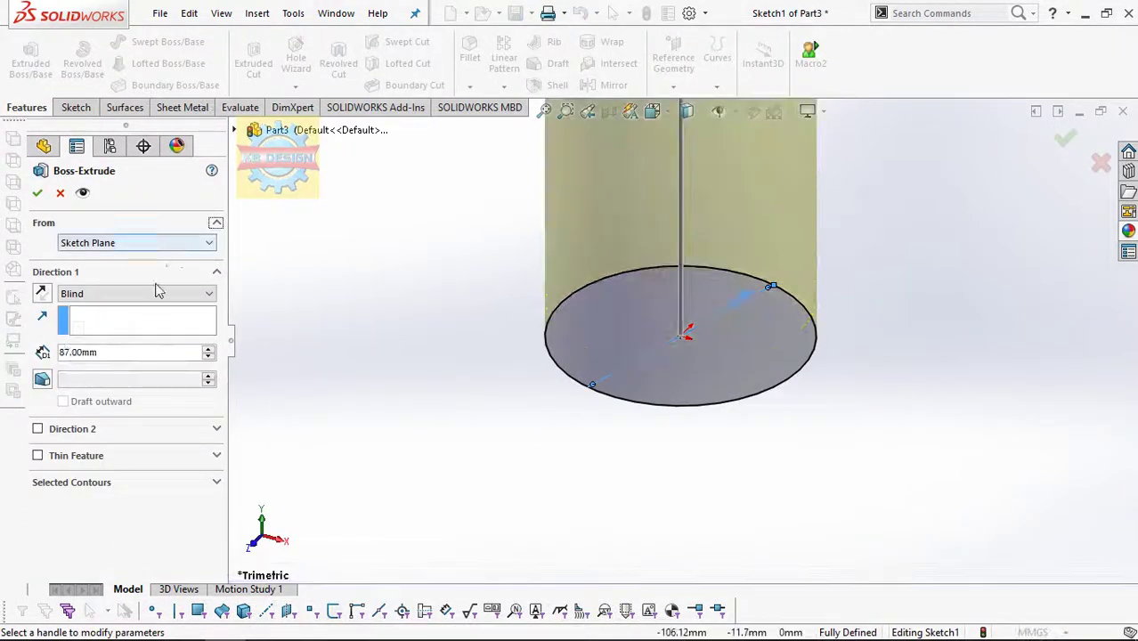
pyautogui.click(155, 291)
pyautogui.click(132, 359)
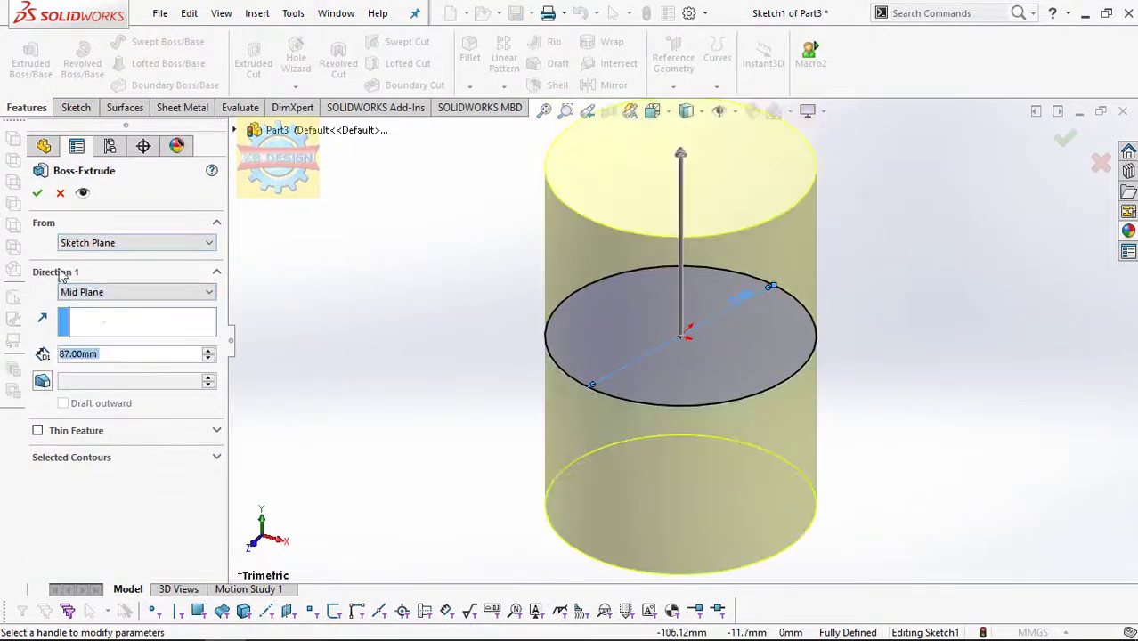
pyautogui.click(36, 192)
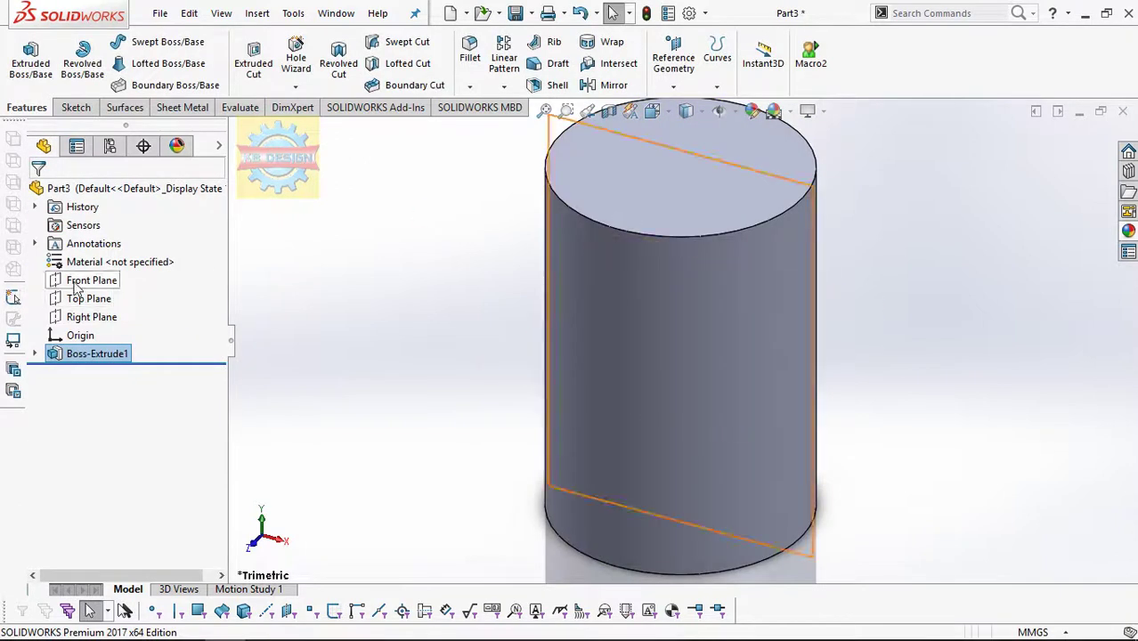
# - On the Front Plane, draw a vertical centerline from the top edge to the bottom edge
pyautogui.click(92, 280)
pyautogui.click(101, 261)
pyautogui.click(127, 46)
pyautogui.click(146, 81)
pyautogui.click(681, 141)
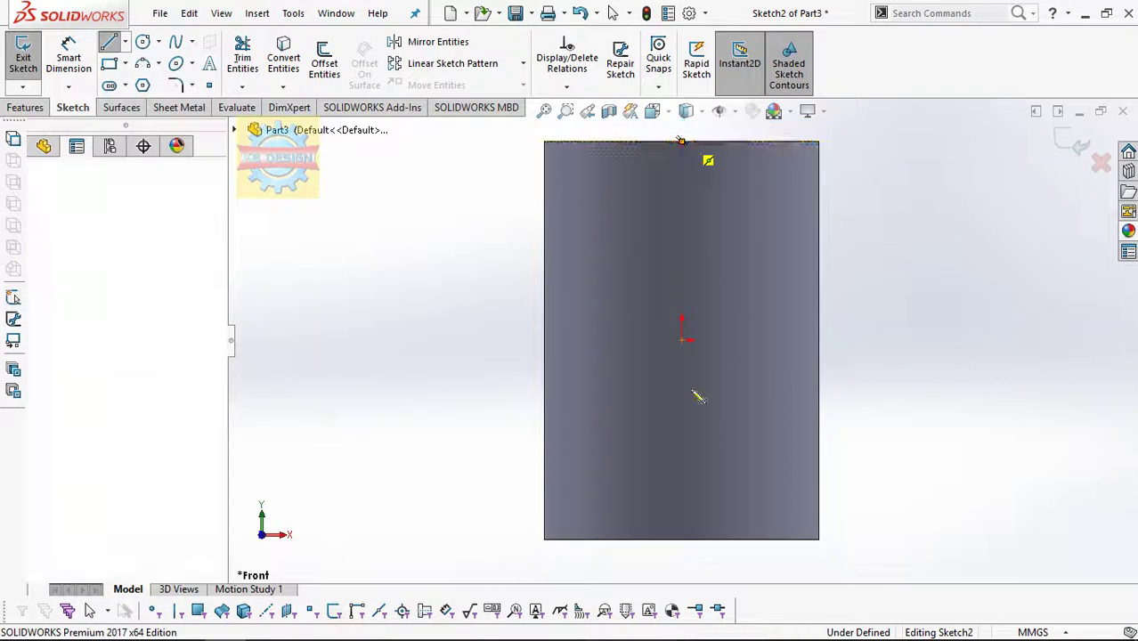
pyautogui.click(682, 538)
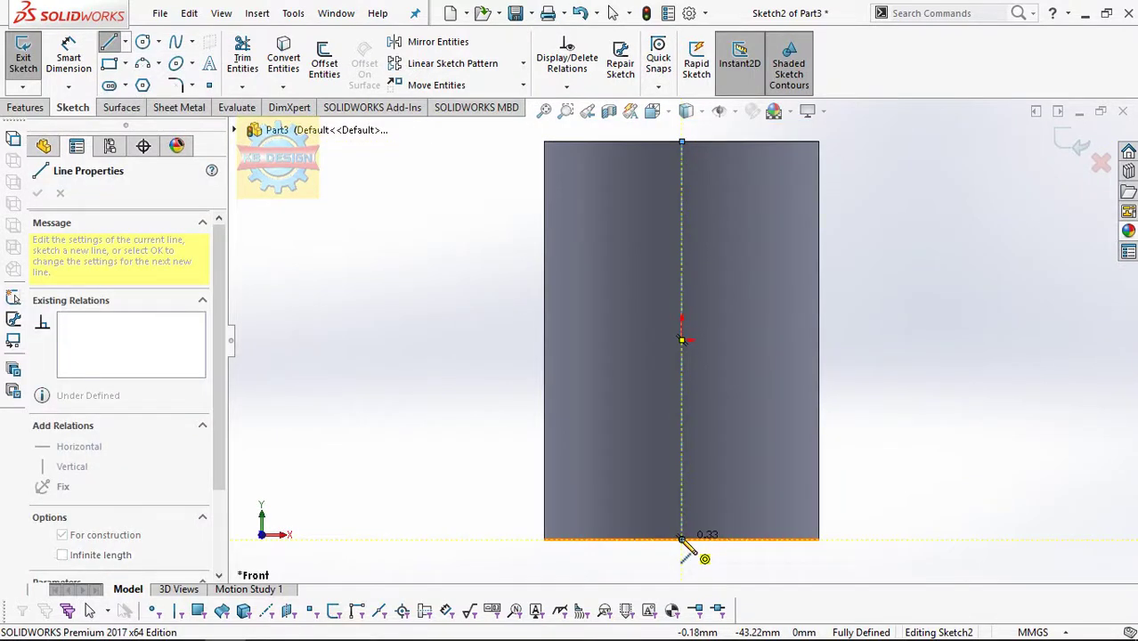
pyautogui.press('Escape')
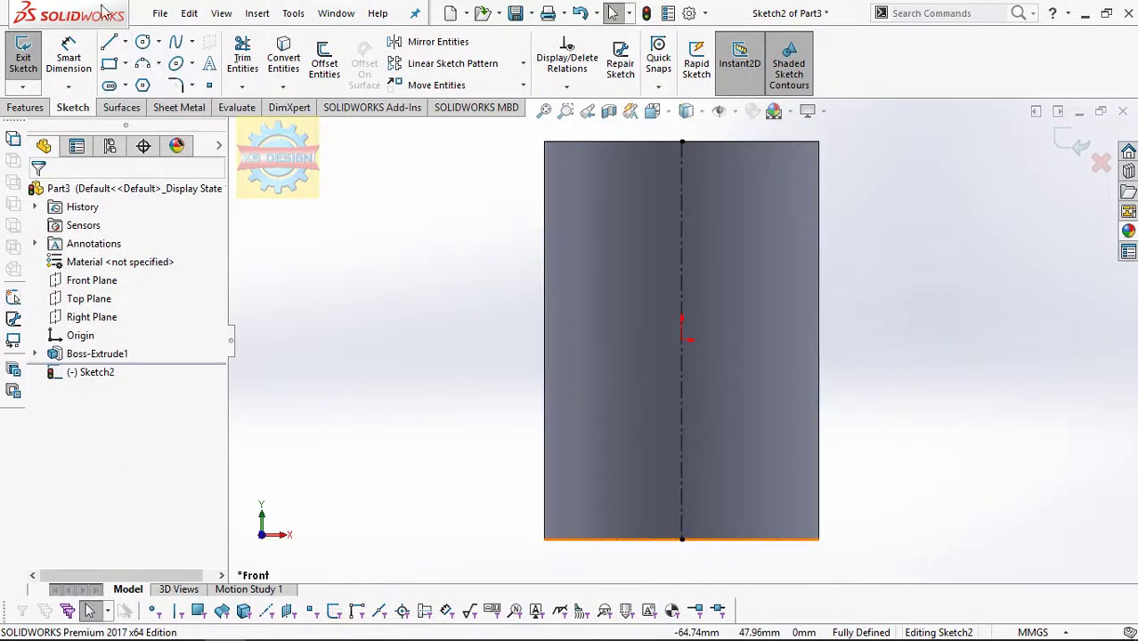
# - Draw a horizontal centerline from the origin to the cylinder's right edge
pyautogui.click(128, 46)
pyautogui.click(147, 81)
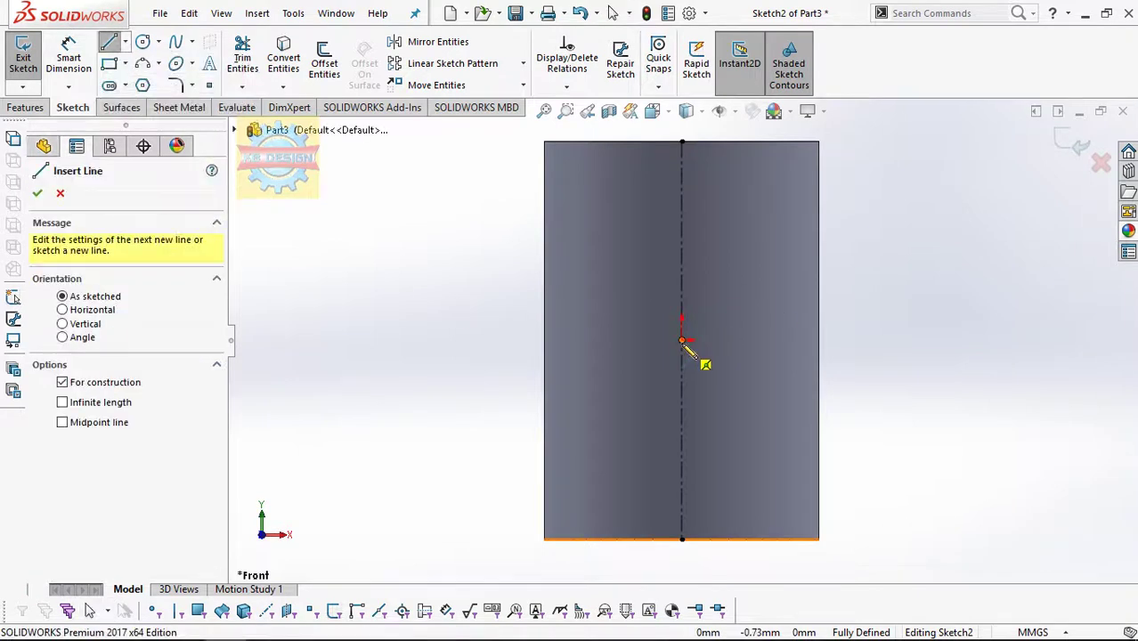
pyautogui.click(681, 340)
pyautogui.click(819, 340)
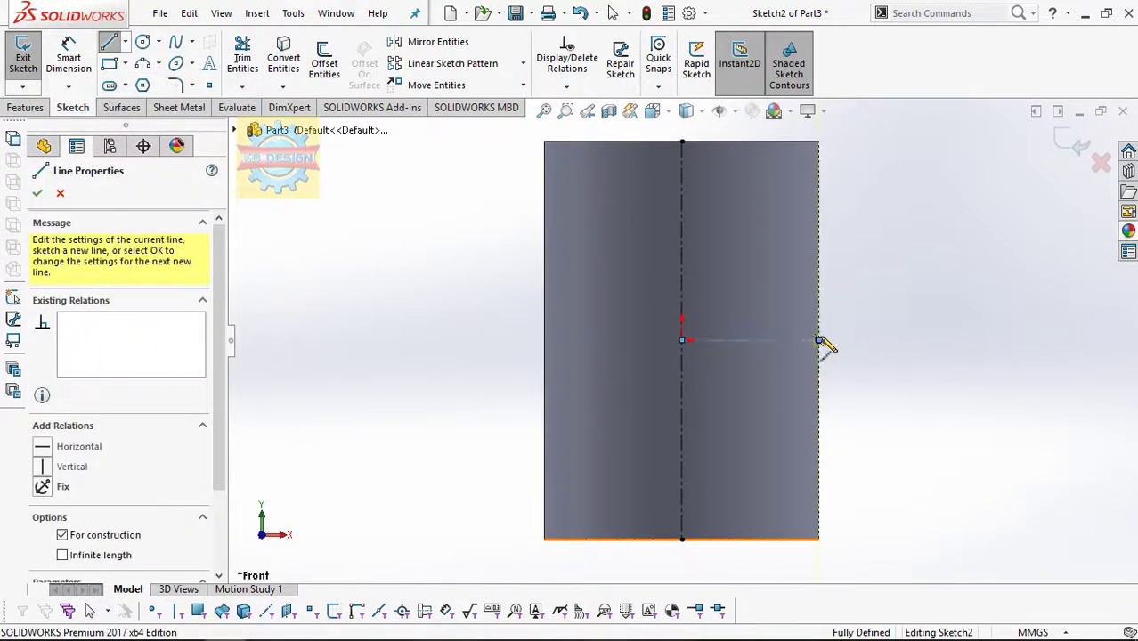
pyautogui.press('Escape')
# - Draw a three-point arc and make its centre horizontal with the origin
pyautogui.click(143, 65)
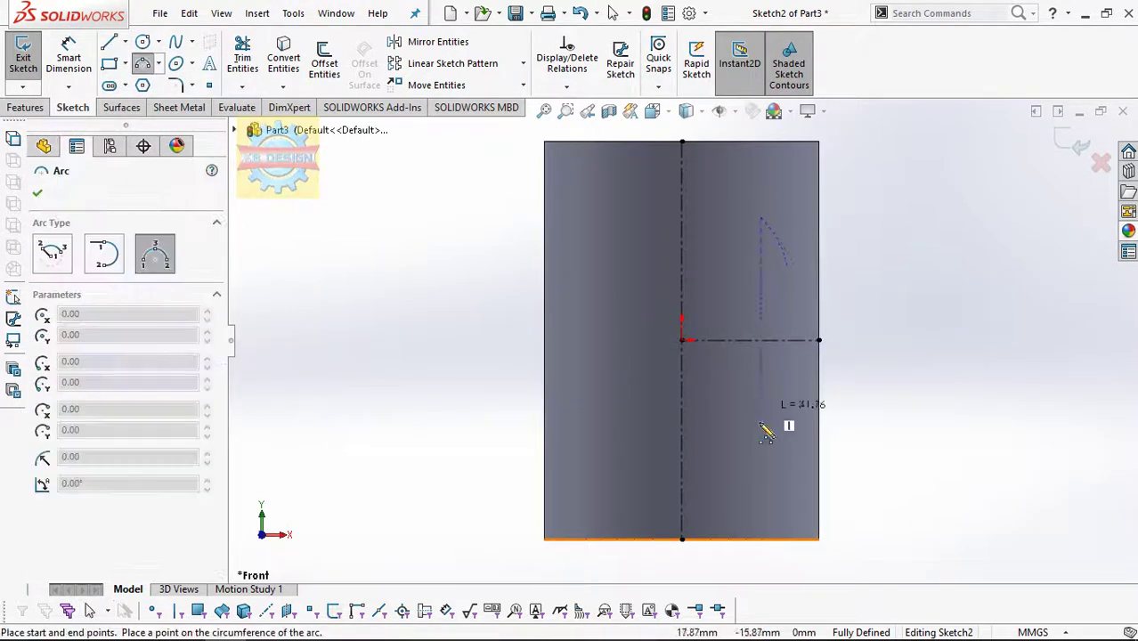
pyautogui.click(798, 337)
pyautogui.press('Escape')
pyautogui.click(567, 86)
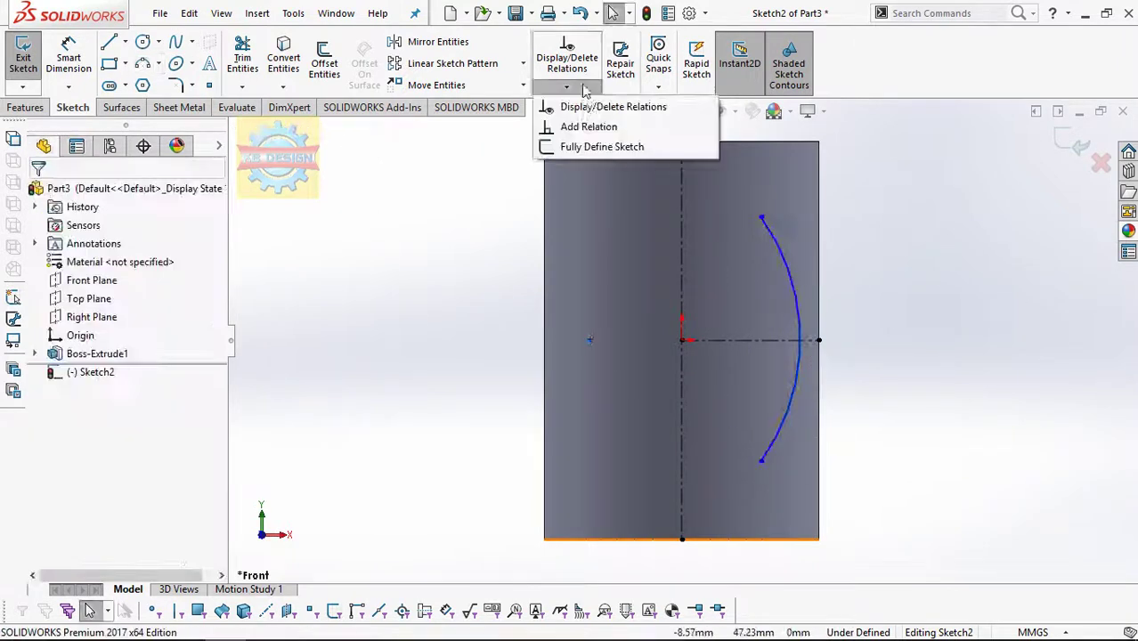
pyautogui.click(682, 339)
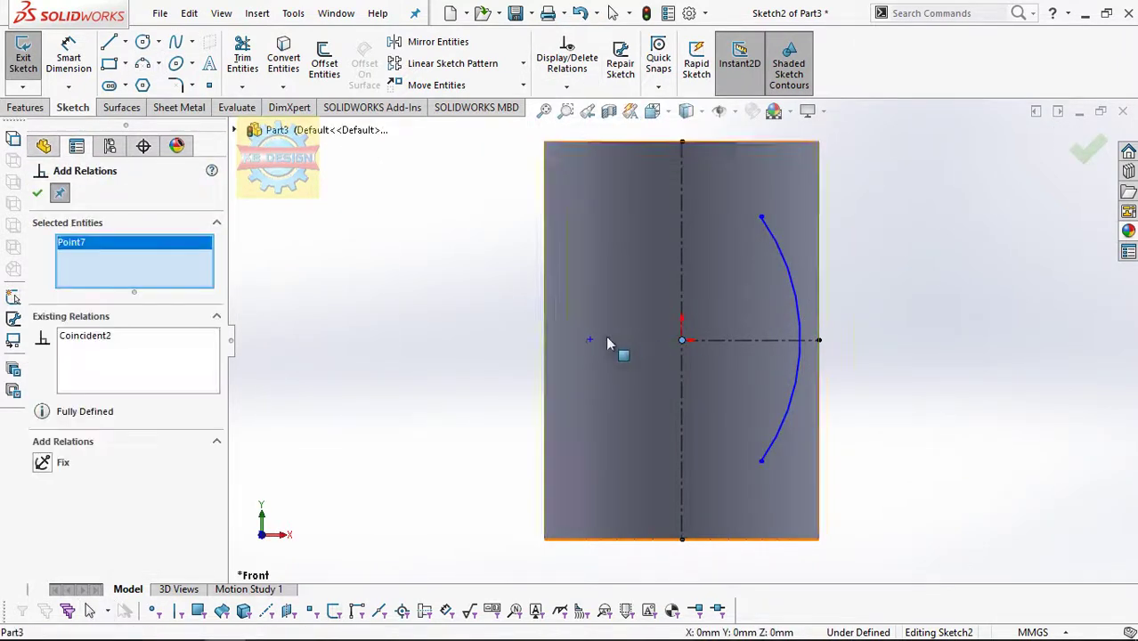
pyautogui.click(590, 339)
pyautogui.click(103, 461)
pyautogui.press('Escape')
# - Dimension the large arc to radius 46 mm
pyautogui.click(69, 58)
pyautogui.click(795, 294)
pyautogui.click(748, 306)
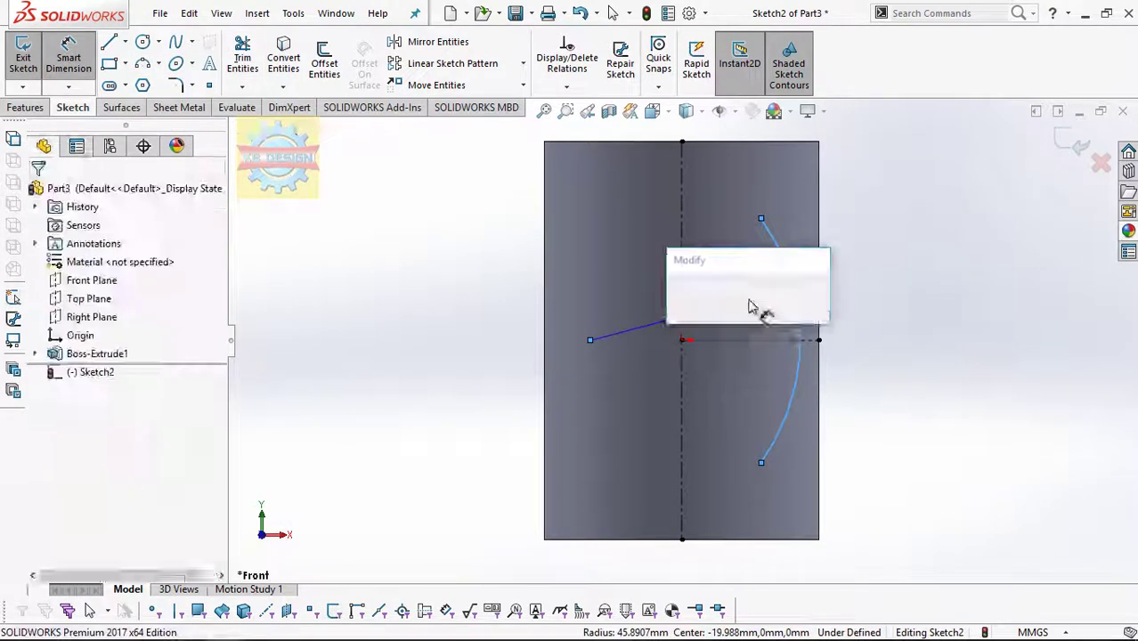
pyautogui.write('46')
pyautogui.press('Return')
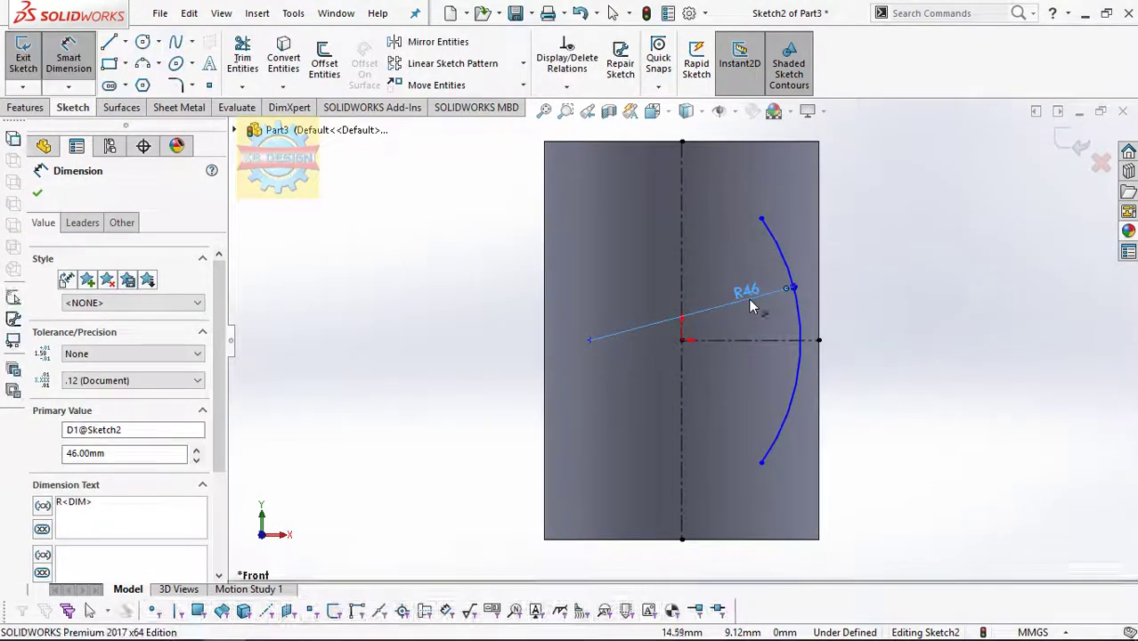
pyautogui.press('Escape')
# - Make the arc coincident with the horizontal centerline's right endpoint
pyautogui.click(566, 86)
pyautogui.click(579, 127)
pyautogui.click(801, 336)
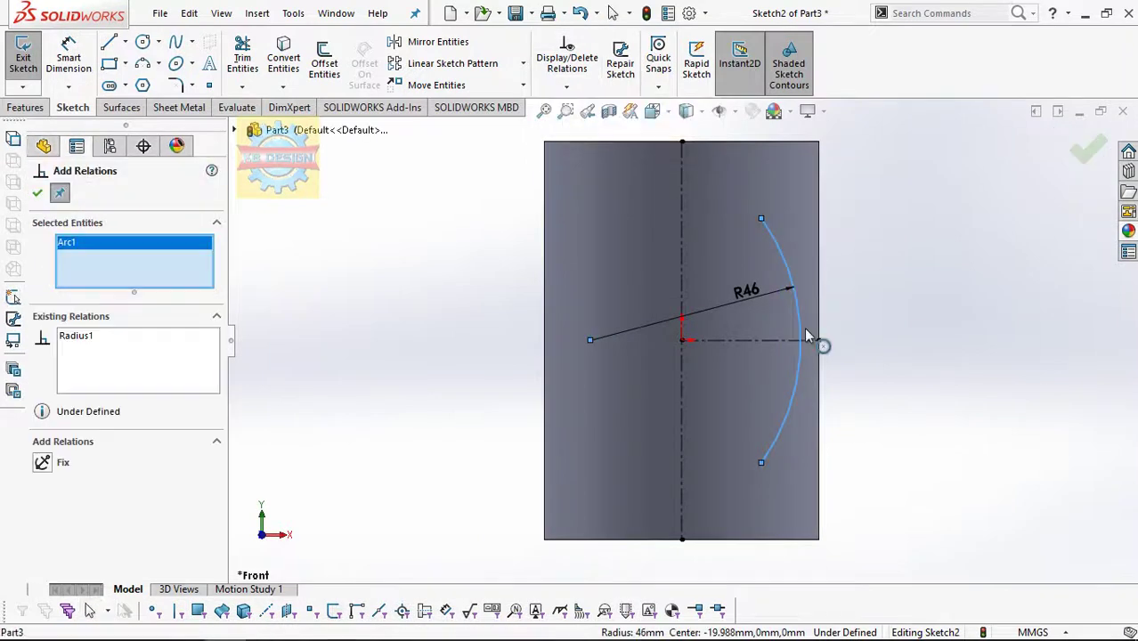
pyautogui.click(819, 341)
pyautogui.click(45, 501)
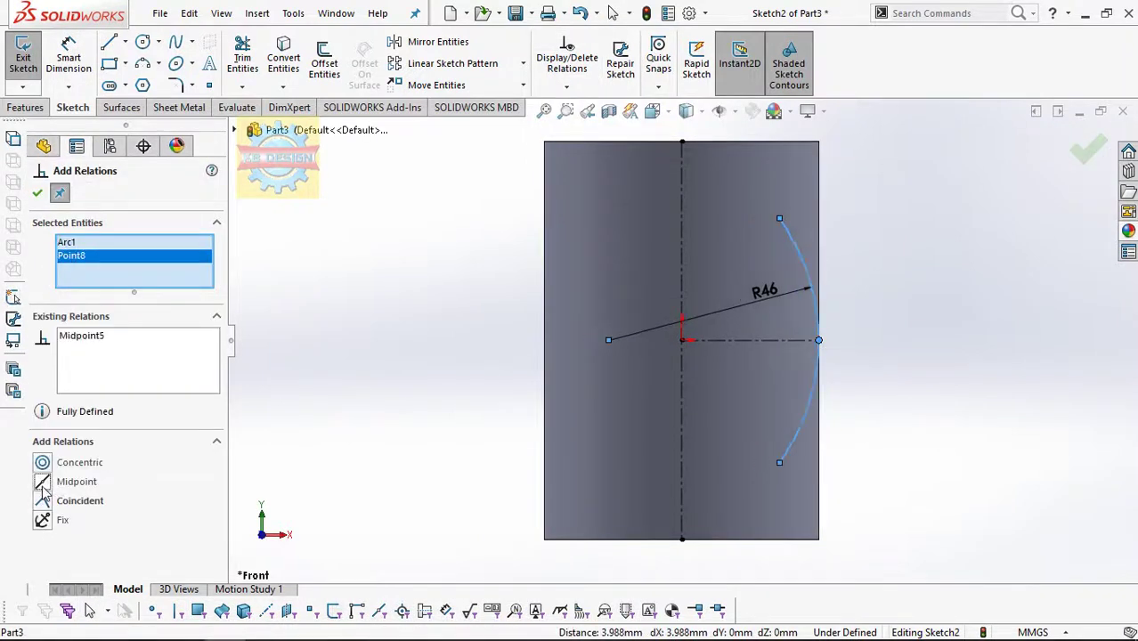
pyautogui.press('Escape')
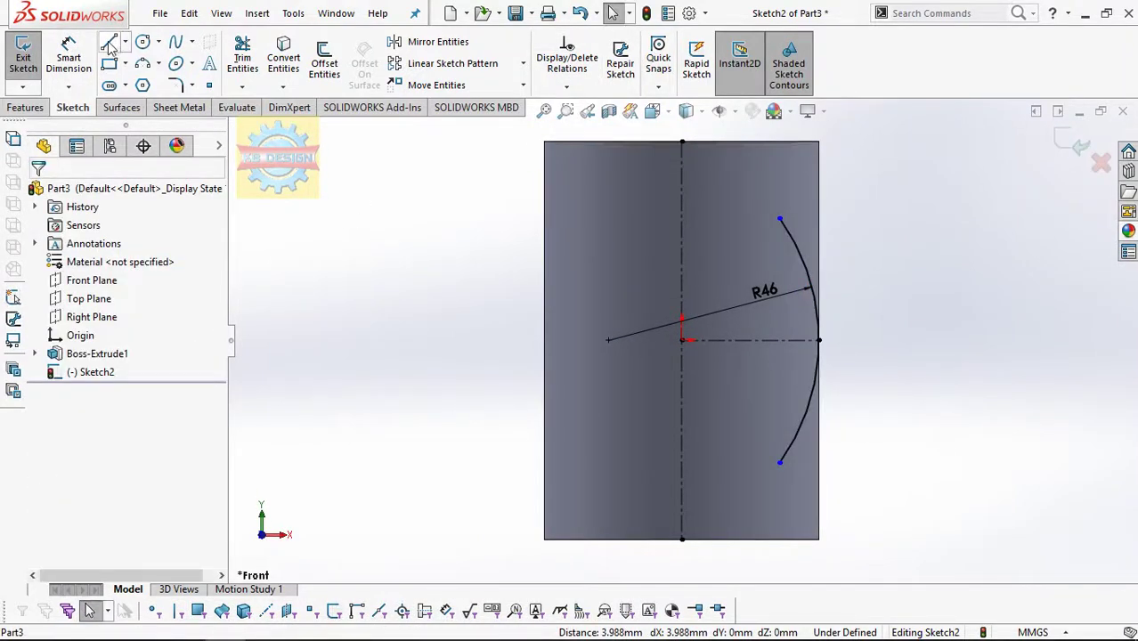
# - Draw a small three-point arc down from the large arc's lower end
pyautogui.click(108, 42)
pyautogui.click(779, 462)
pyautogui.click(779, 505)
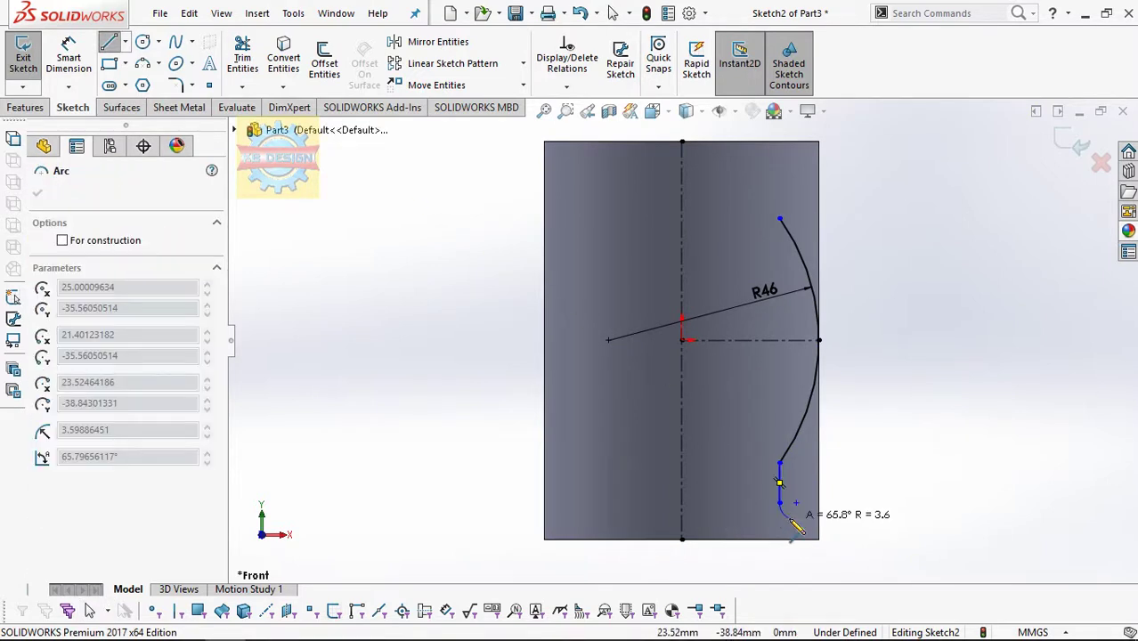
pyautogui.press('Escape')
pyautogui.press('Escape')
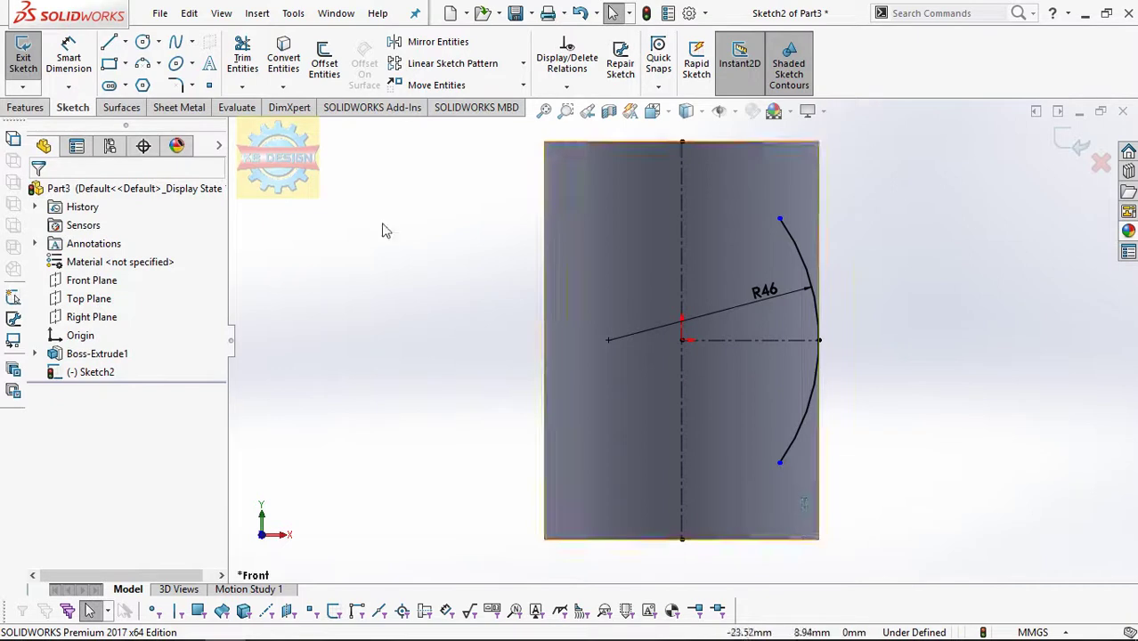
pyautogui.click(142, 63)
pyautogui.click(779, 462)
pyautogui.click(771, 508)
pyautogui.click(771, 521)
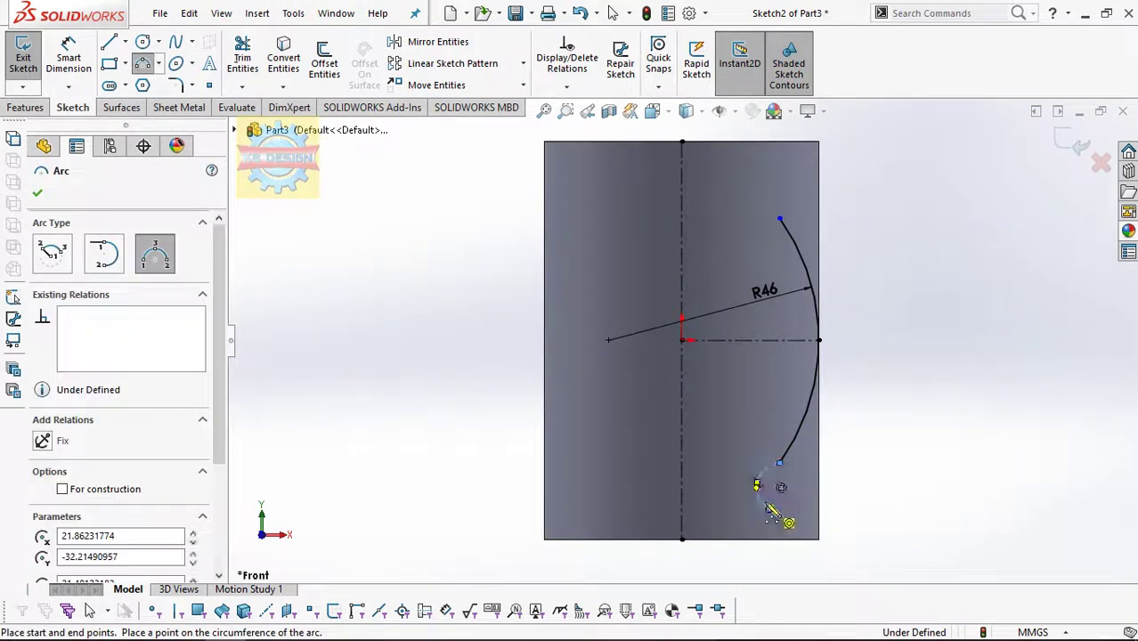
pyautogui.press('Escape')
# - Make the small arc tangent to the large arc with a 5 mm radius
pyautogui.click(566, 86)
pyautogui.click(584, 51)
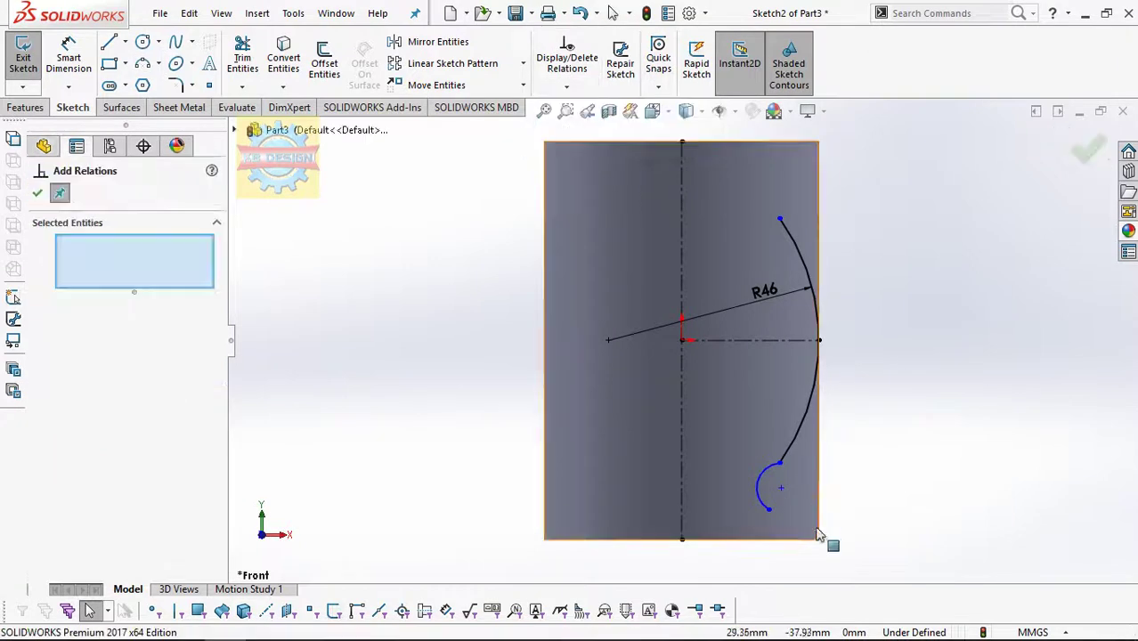
pyautogui.click(761, 485)
pyautogui.click(783, 456)
pyautogui.click(41, 481)
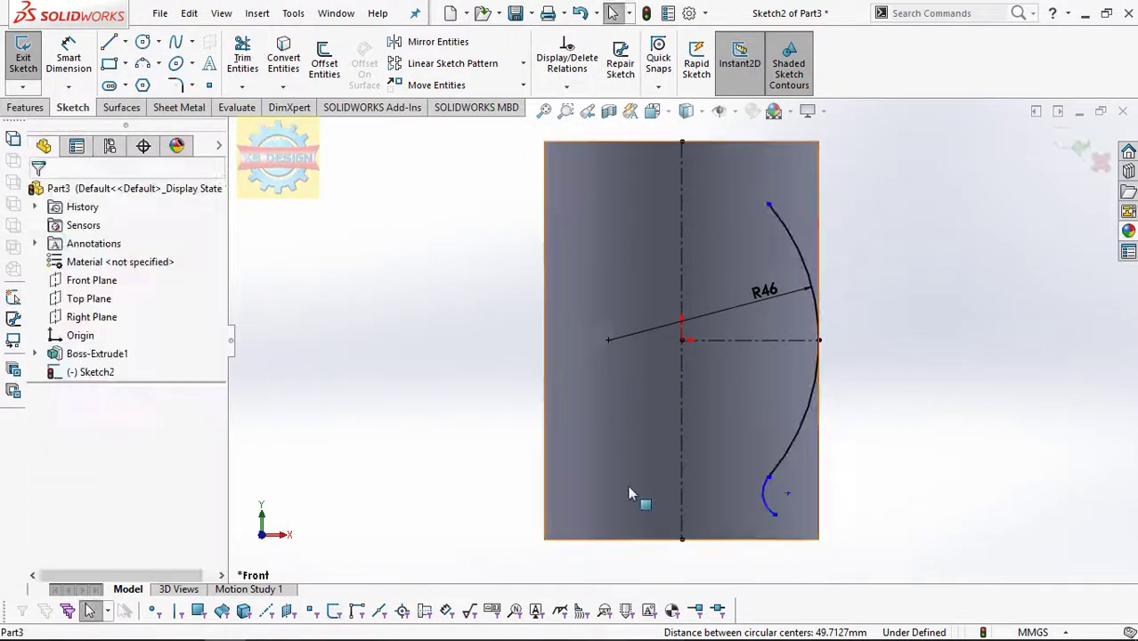
pyautogui.click(89, 55)
pyautogui.click(771, 503)
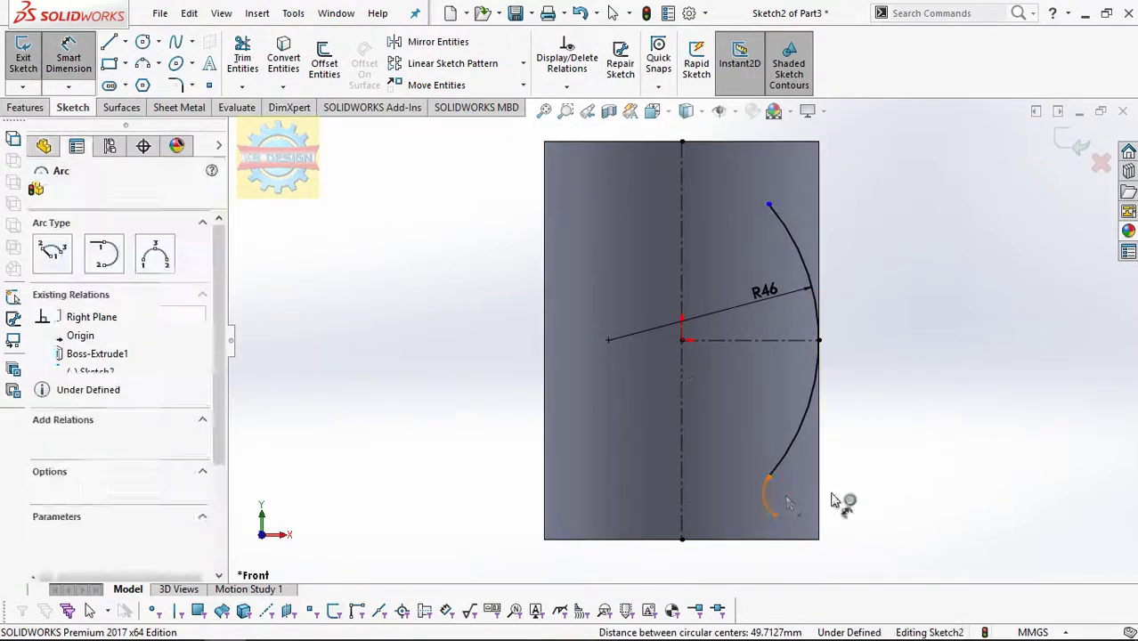
pyautogui.click(839, 502)
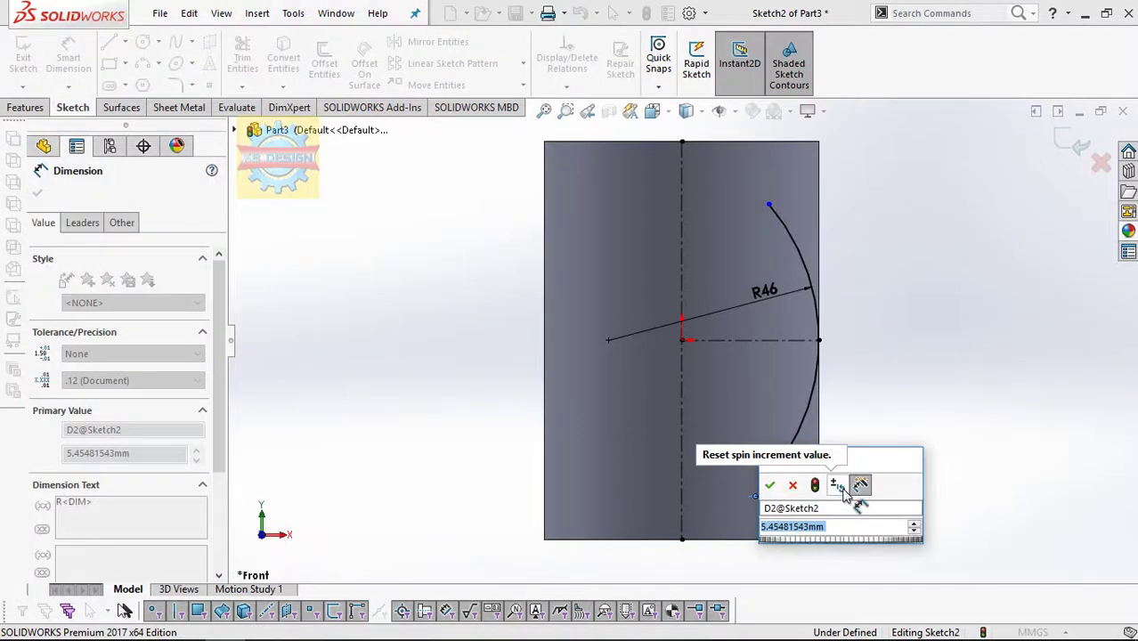
pyautogui.write('5')
pyautogui.press('Return')
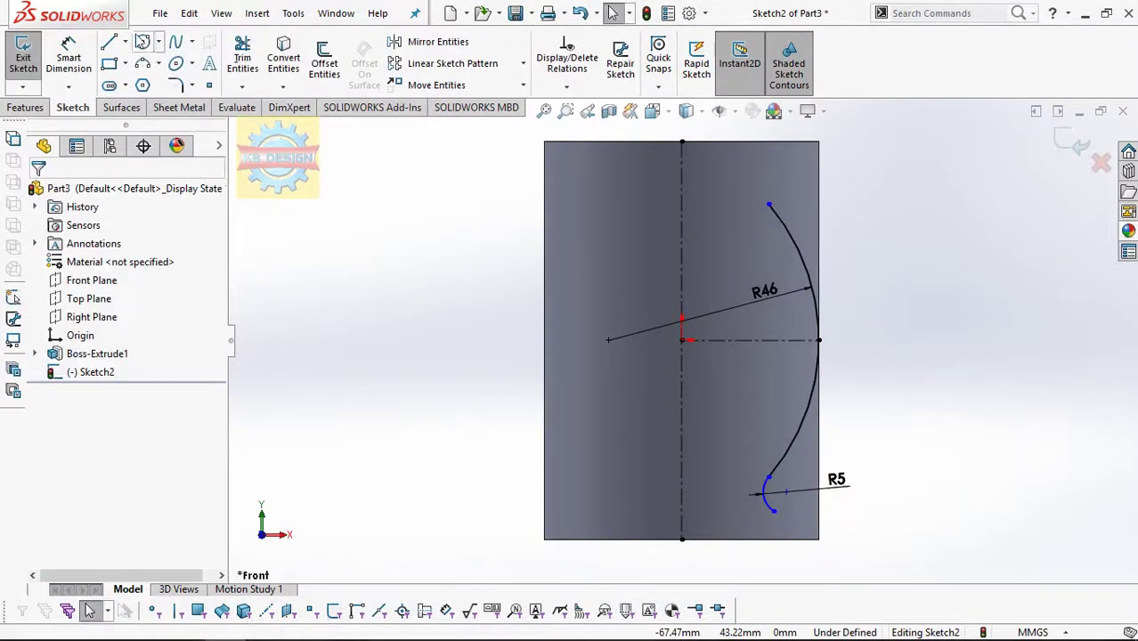
# - Draw the vertical step line down to the bottom edge and a short bottom line
pyautogui.click(108, 42)
pyautogui.click(773, 512)
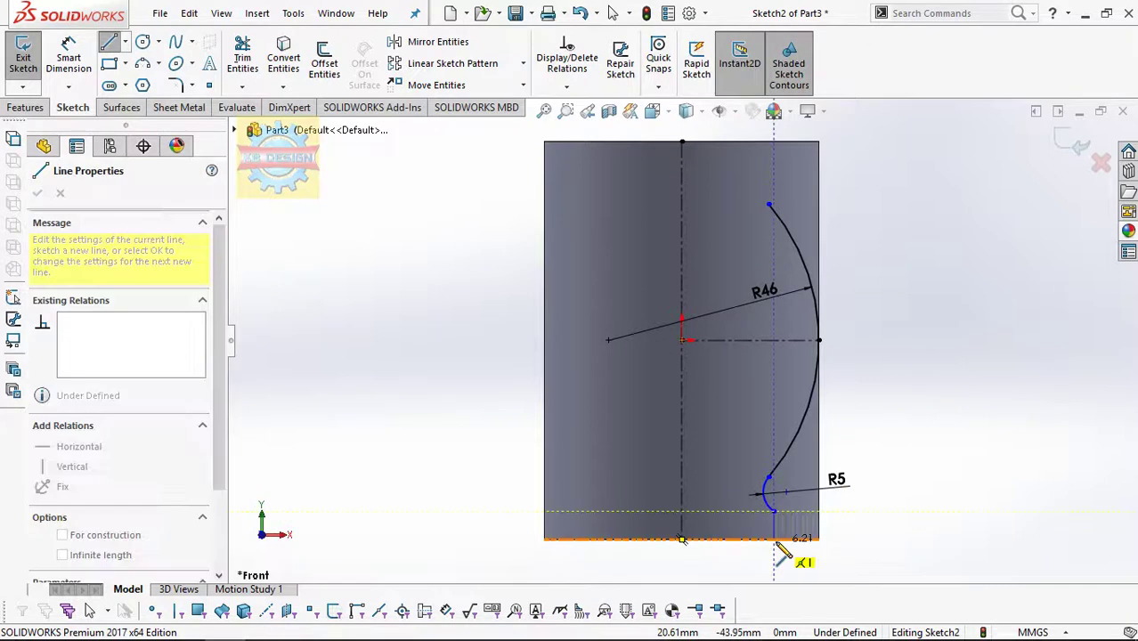
pyautogui.click(773, 538)
pyautogui.click(845, 538)
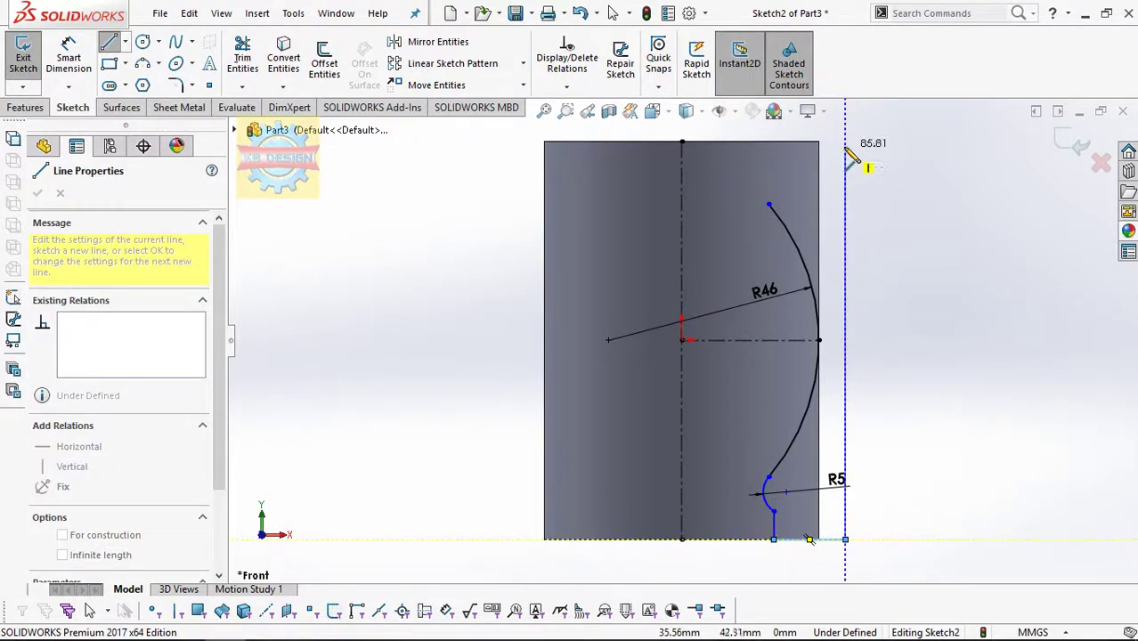
pyautogui.press('Escape')
pyautogui.press('Escape')
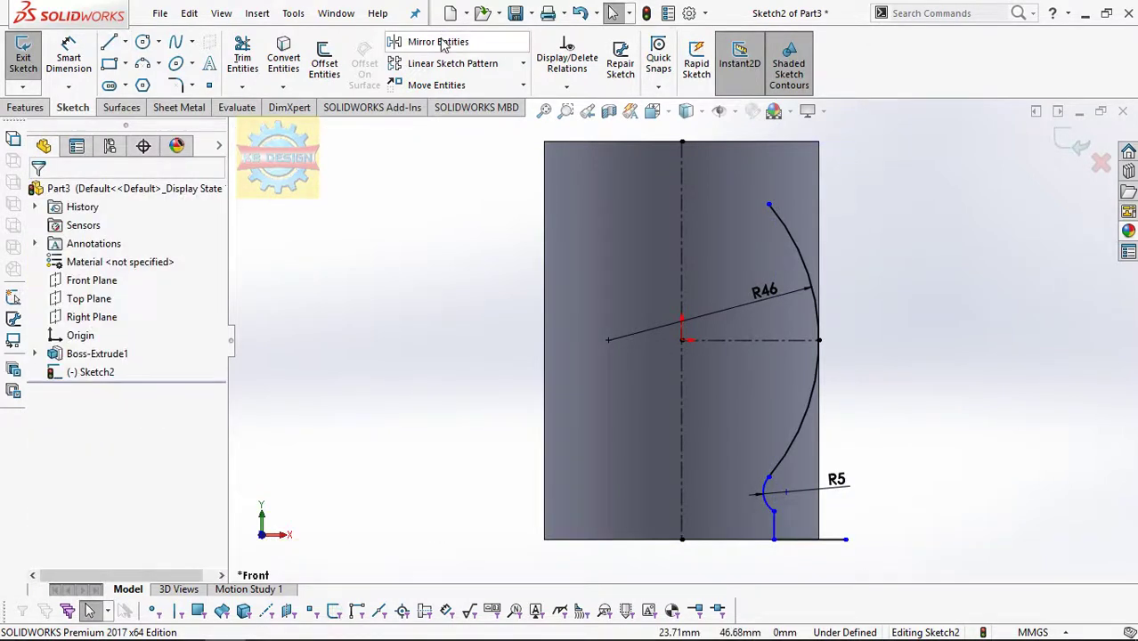
# - Dimension the vertical step line to 11.50 mm
pyautogui.click(69, 60)
pyautogui.click(772, 527)
pyautogui.click(838, 527)
pyautogui.write('11.5')
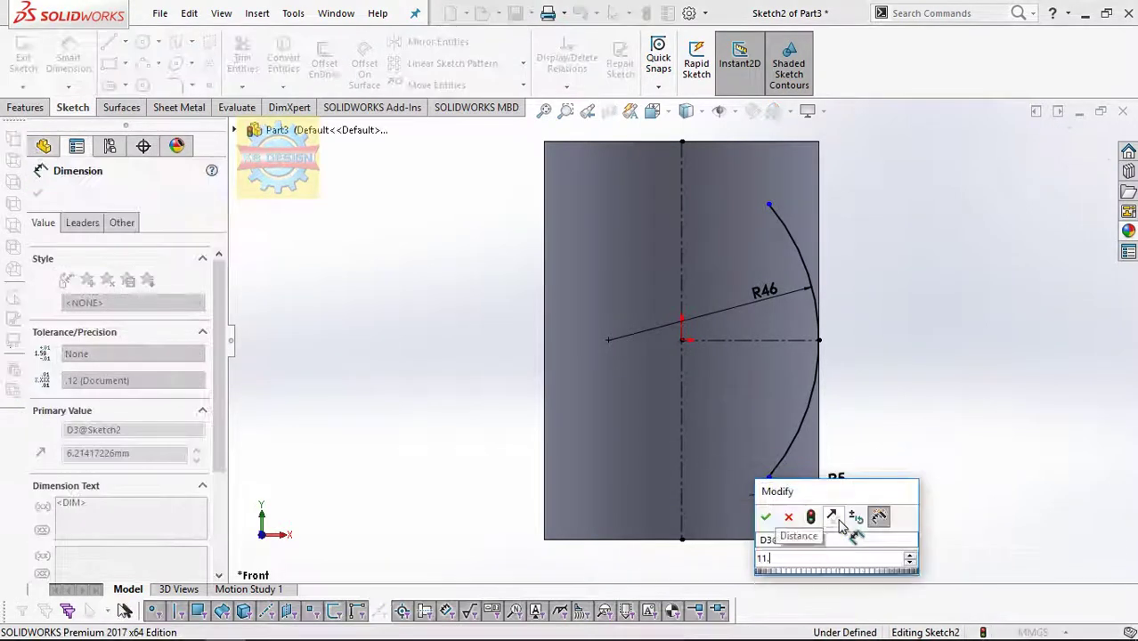
pyautogui.press('Return')
pyautogui.press('Escape')
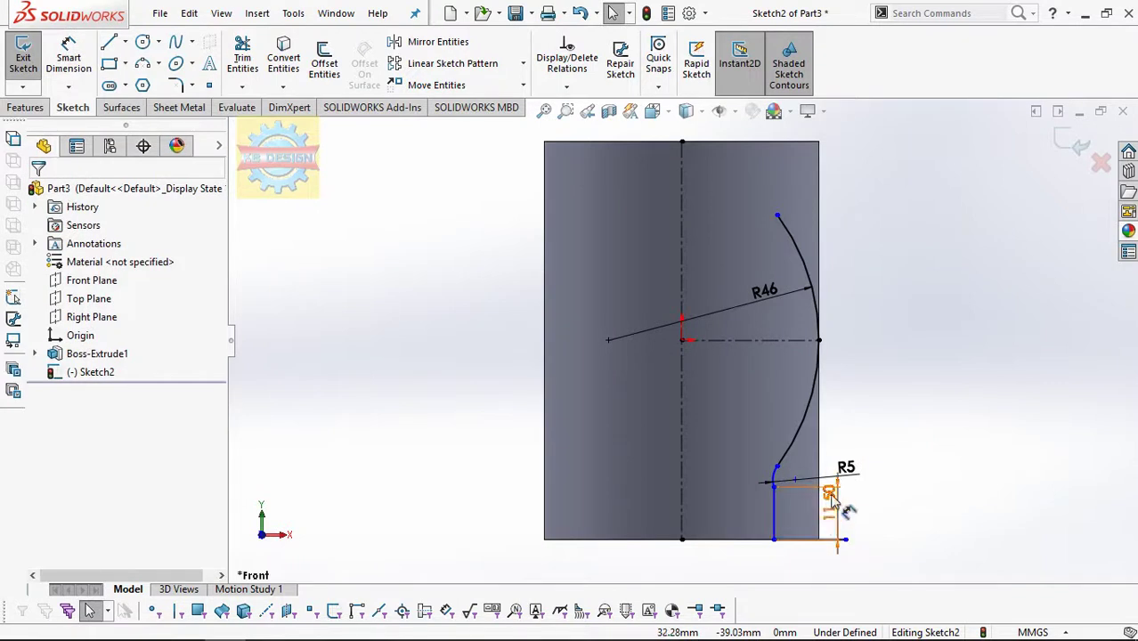
# - Set the step 24.50 mm from the centreline and select the step line to mirror
pyautogui.press('Return')
pyautogui.click(783, 545)
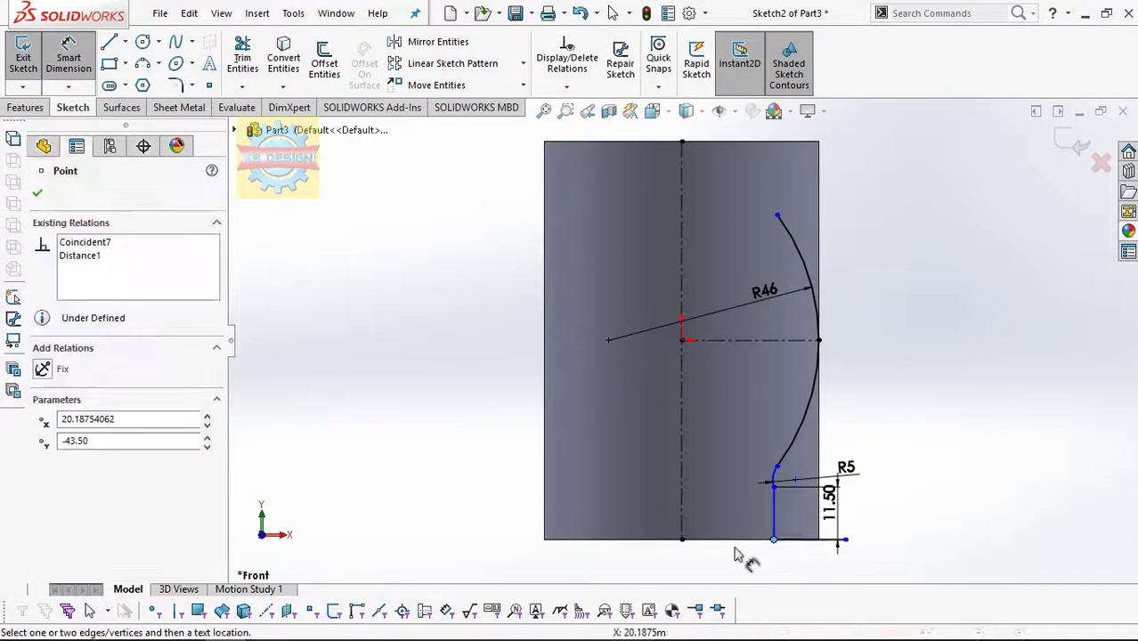
pyautogui.click(684, 539)
pyautogui.click(714, 566)
pyautogui.write('24.5')
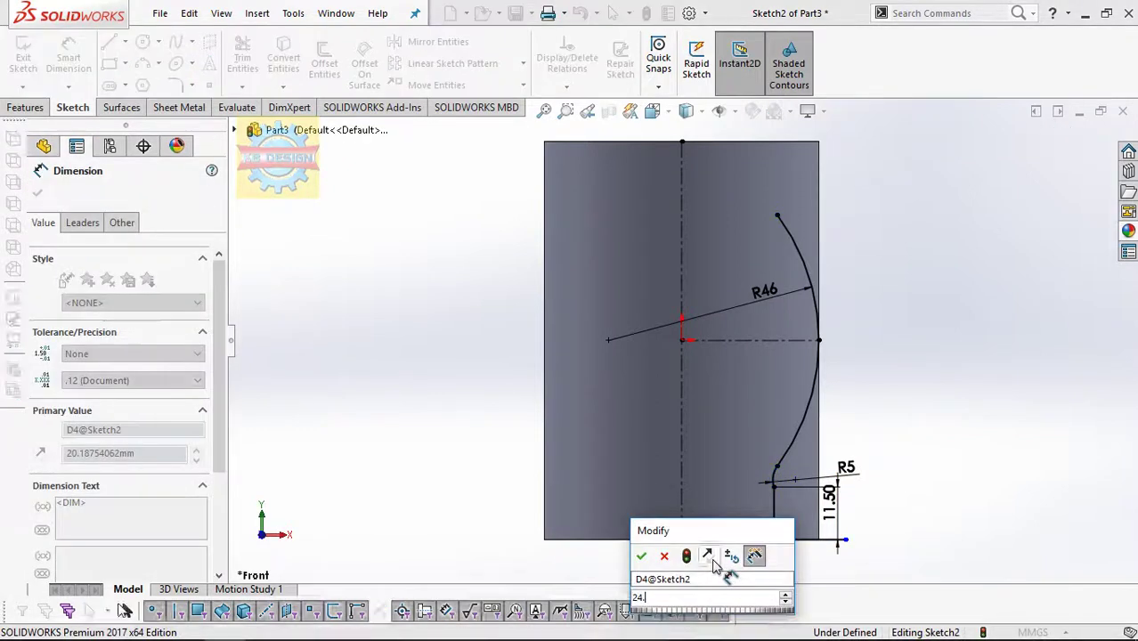
pyautogui.press('Return')
pyautogui.press('Escape')
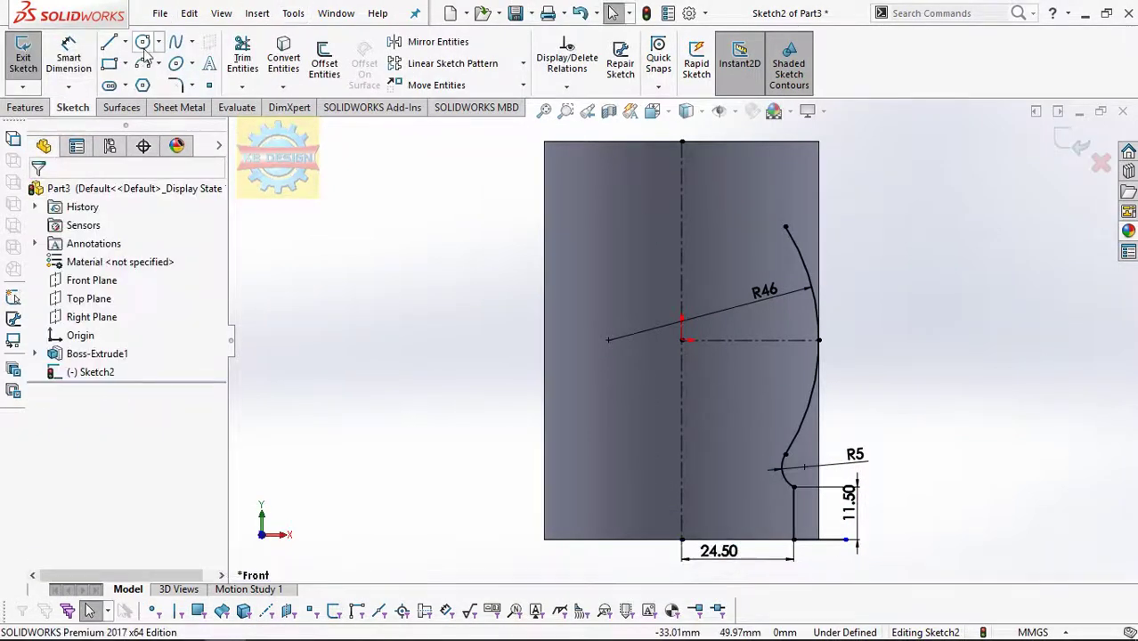
pyautogui.click(434, 42)
pyautogui.click(799, 509)
# - Mirror the step line and connecting arc about the horizontal centreline
pyautogui.click(789, 463)
pyautogui.click(154, 400)
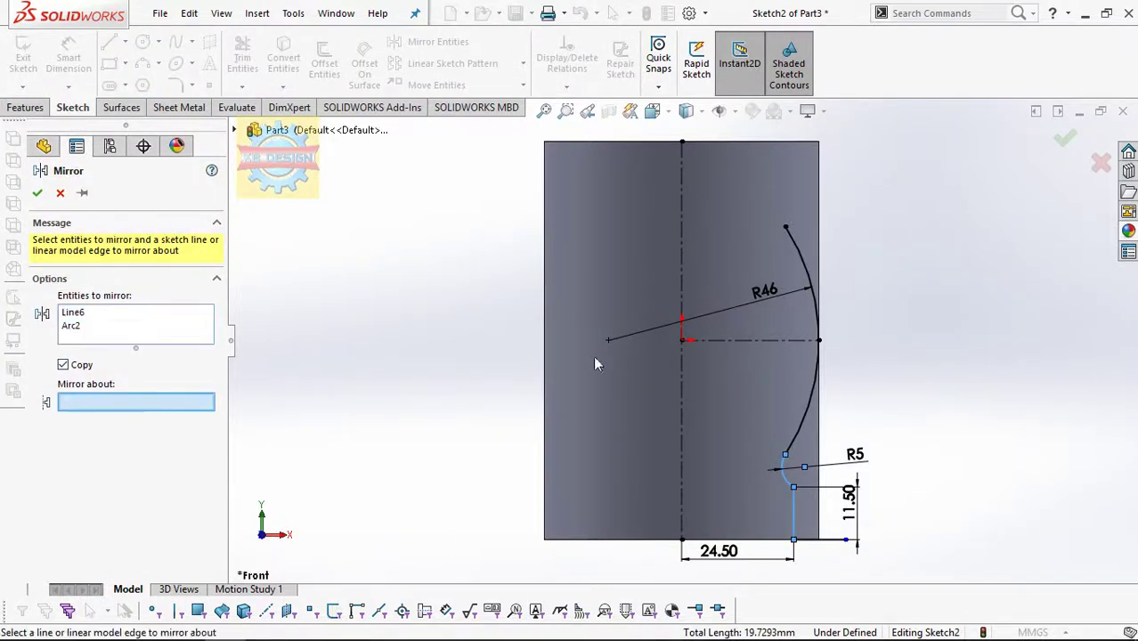
pyautogui.click(700, 340)
pyautogui.click(38, 192)
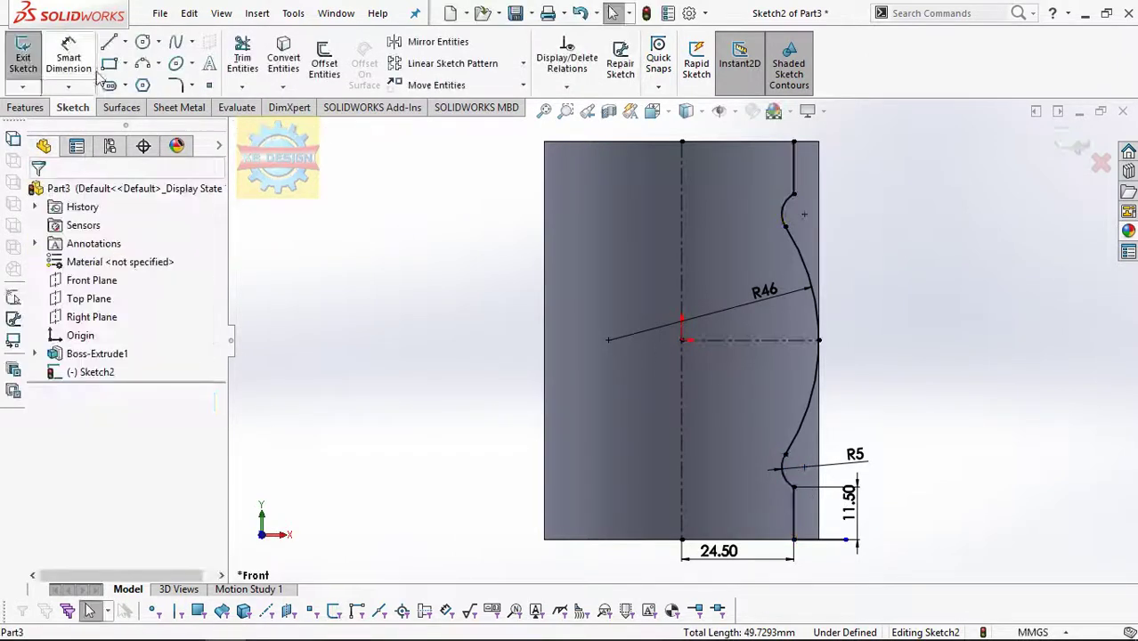
# - Close the profile with a top line and a right edge down to the bottom
pyautogui.press('l')
pyautogui.click(793, 140)
pyautogui.click(851, 141)
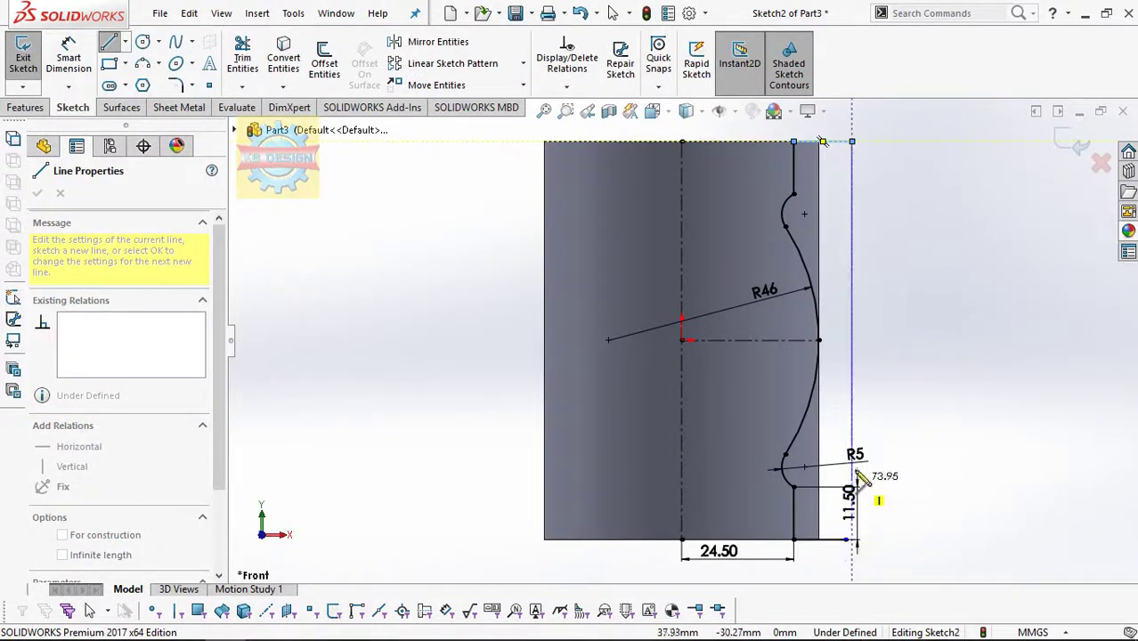
pyautogui.click(845, 540)
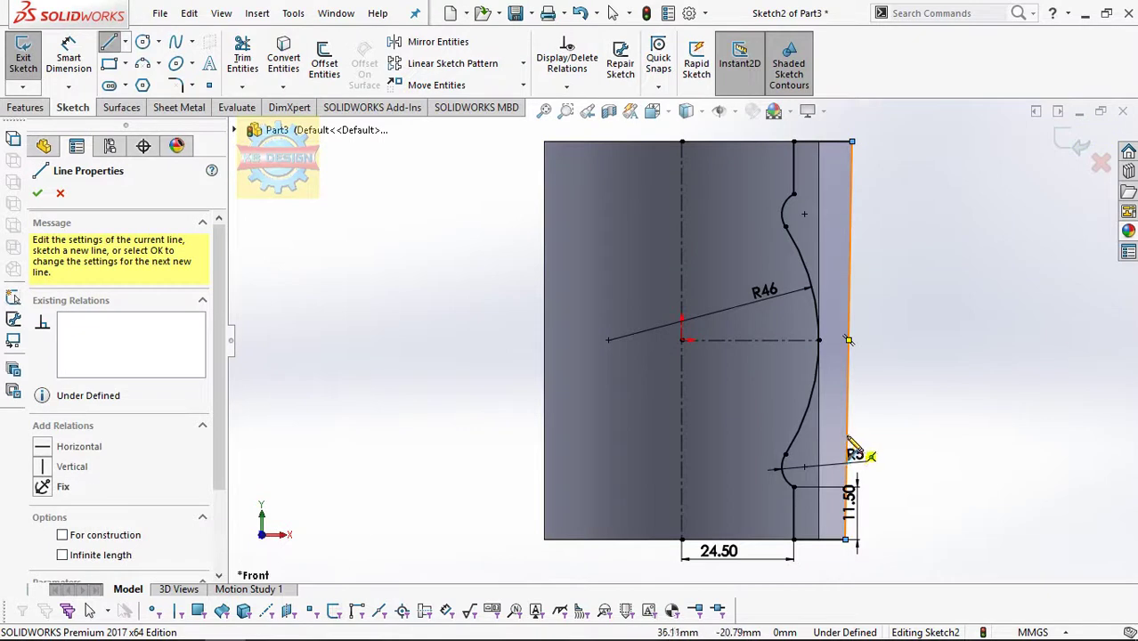
pyautogui.press('Escape')
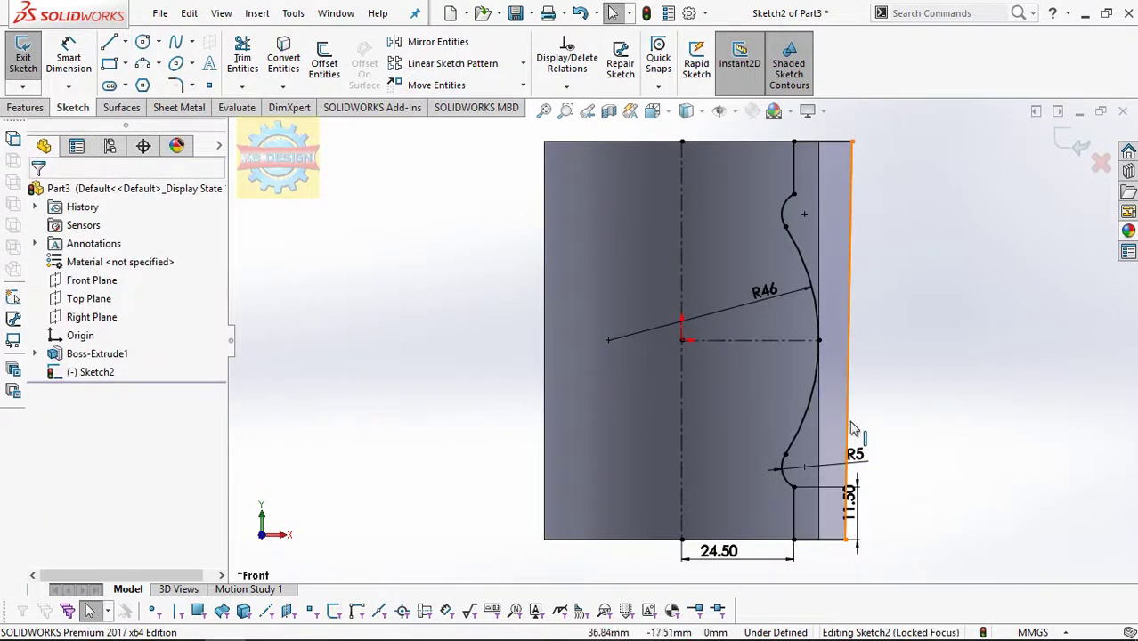
# - Make the right edge vertical and set the bottom width to 15 mm
pyautogui.click(849, 340)
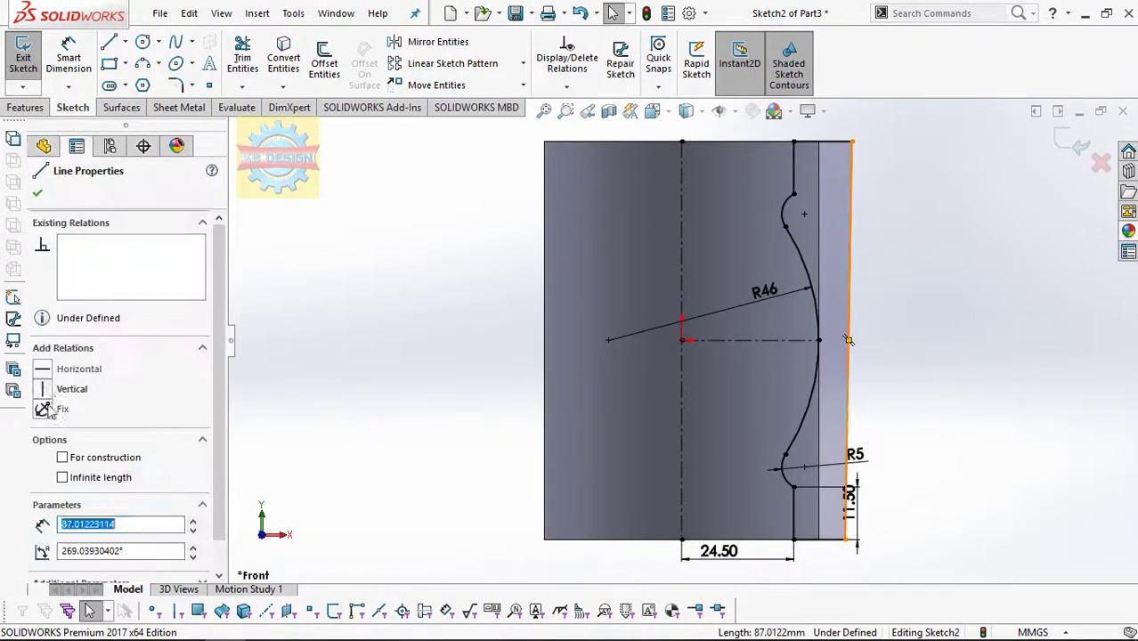
pyautogui.click(49, 392)
pyautogui.click(69, 56)
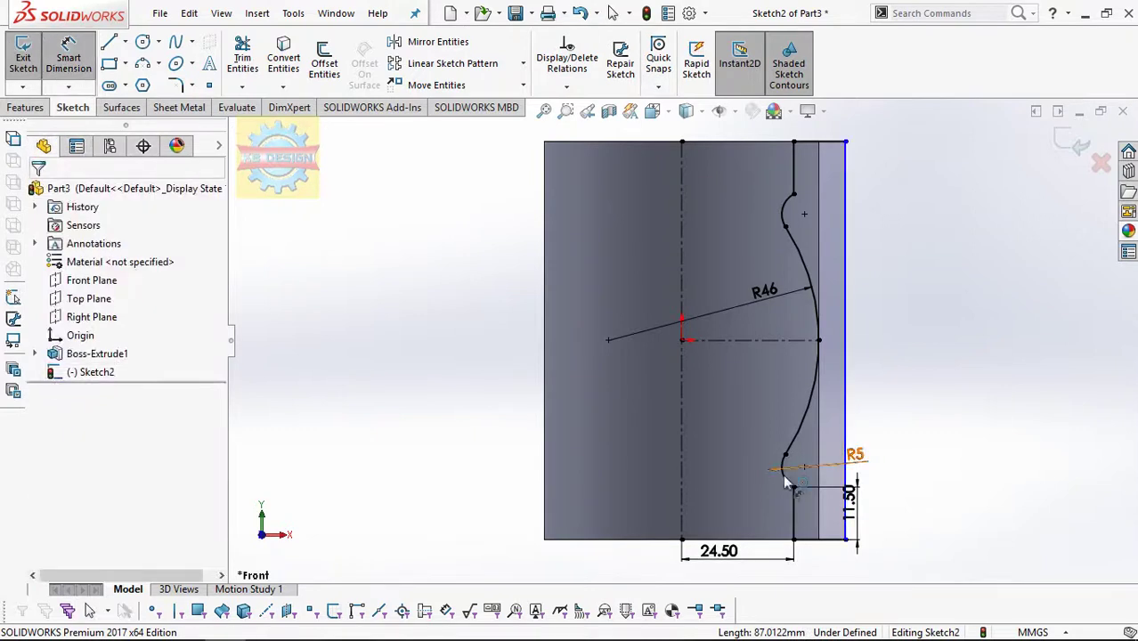
pyautogui.click(821, 542)
pyautogui.click(823, 558)
pyautogui.write('15')
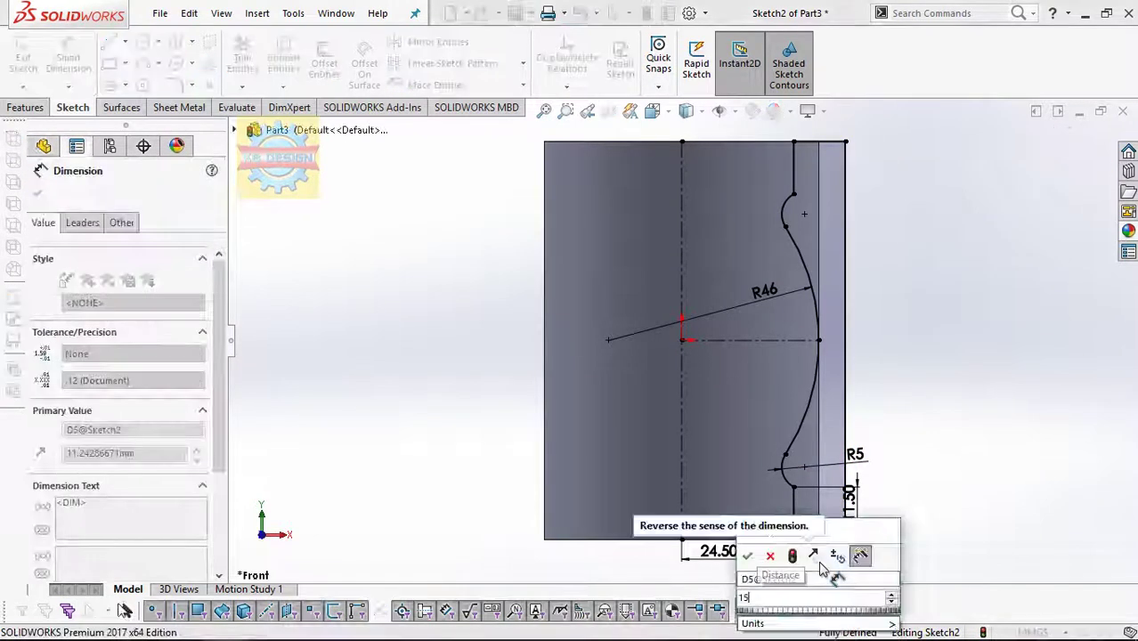
pyautogui.press('Return')
pyautogui.click(25, 107)
pyautogui.click(94, 61)
# - Accept the revolve, then delete Revolve1 to return to the plain cylinder
pyautogui.click(37, 192)
pyautogui.moveTo(596, 275)
pyautogui.mouseDown(button='middle')
pyautogui.moveTo(528, 322)
pyautogui.moveTo(528, 289)
pyautogui.mouseUp(button='middle')
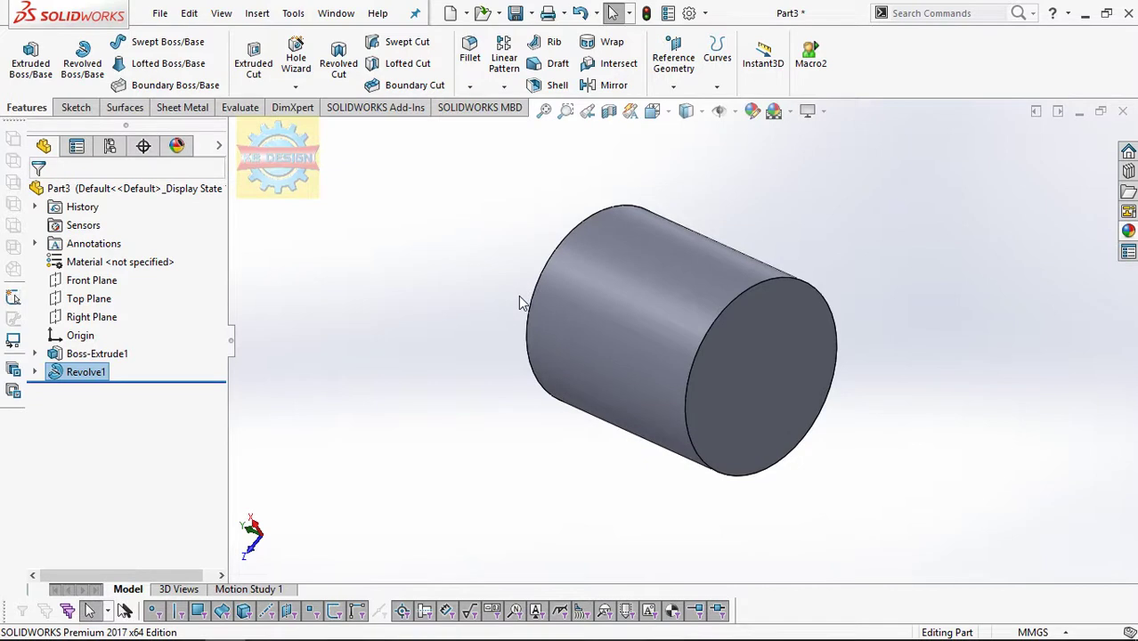
pyautogui.press('Delete')
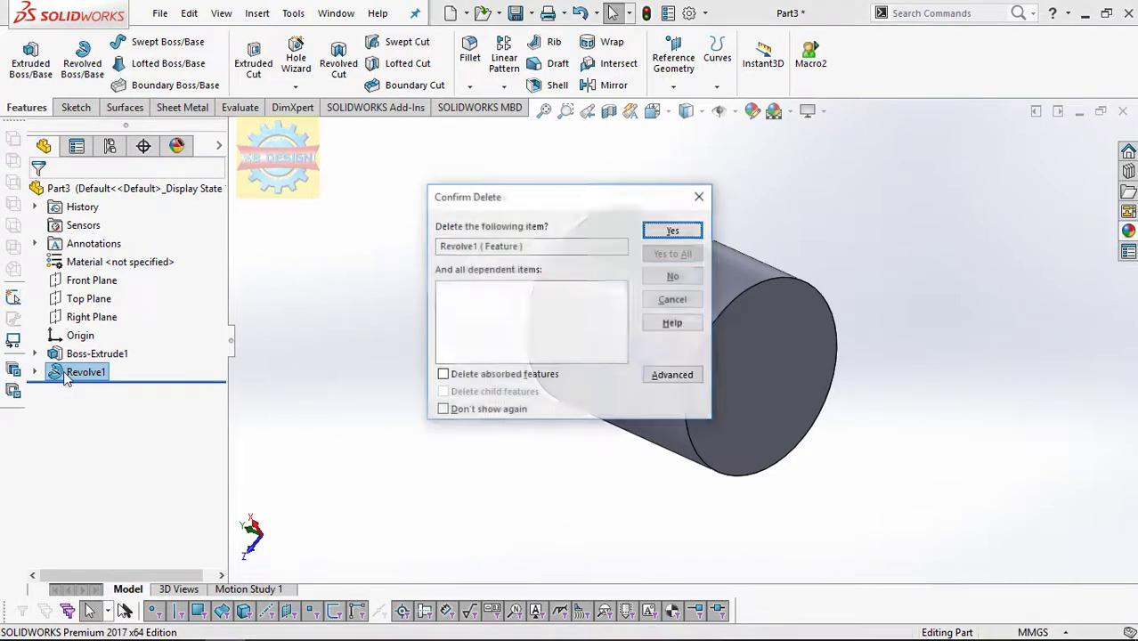
pyautogui.click(659, 232)
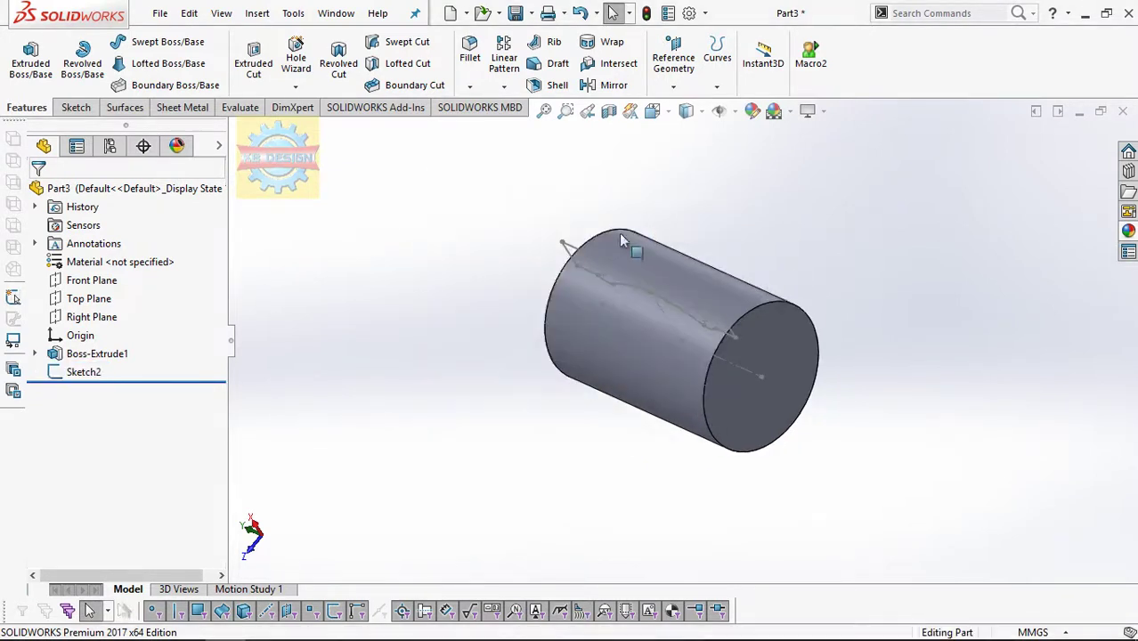
# - Revolve-cut Sketch2 360° about its centreline, carving the collared bulging body
pyautogui.click(338, 71)
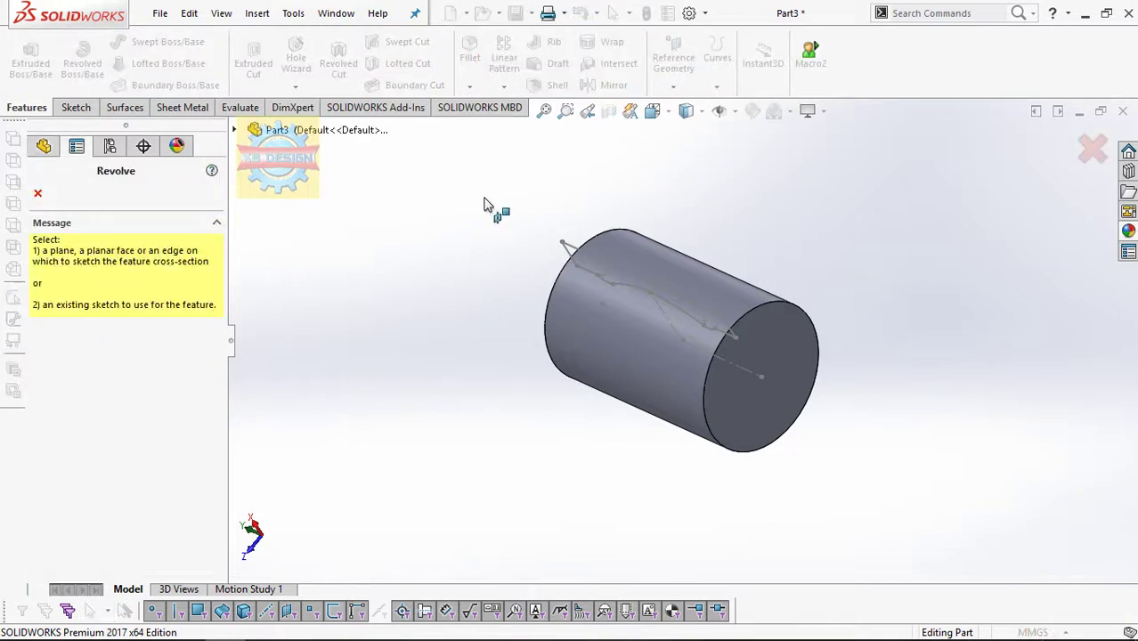
pyautogui.click(647, 328)
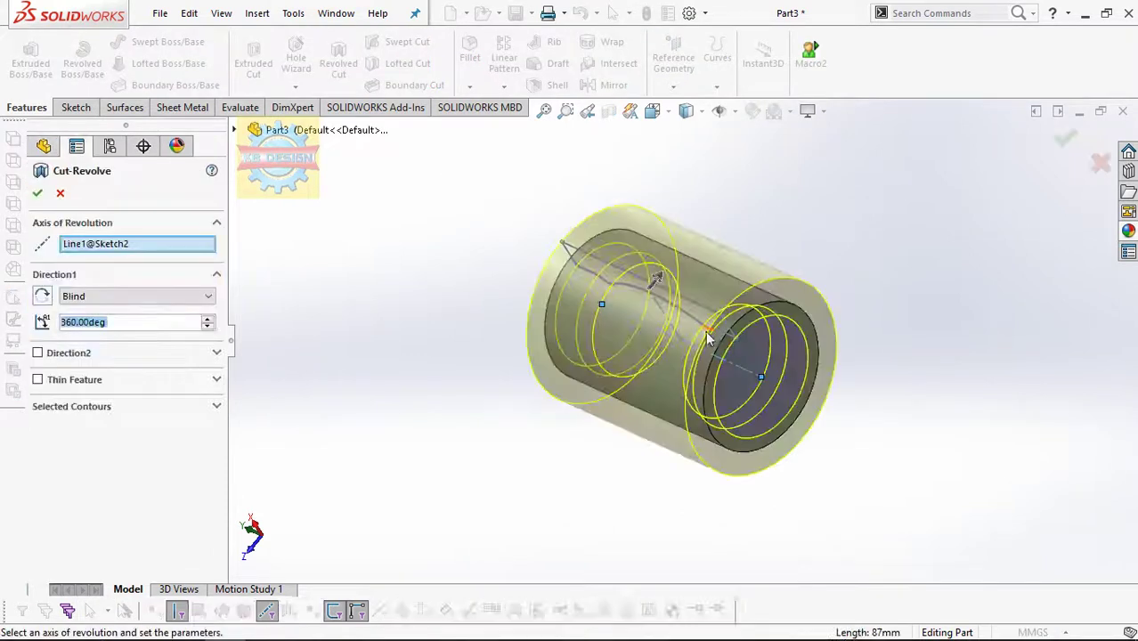
pyautogui.press('Return')
pyautogui.moveTo(470, 307); pyautogui.dragTo(554, 331, button='middle')
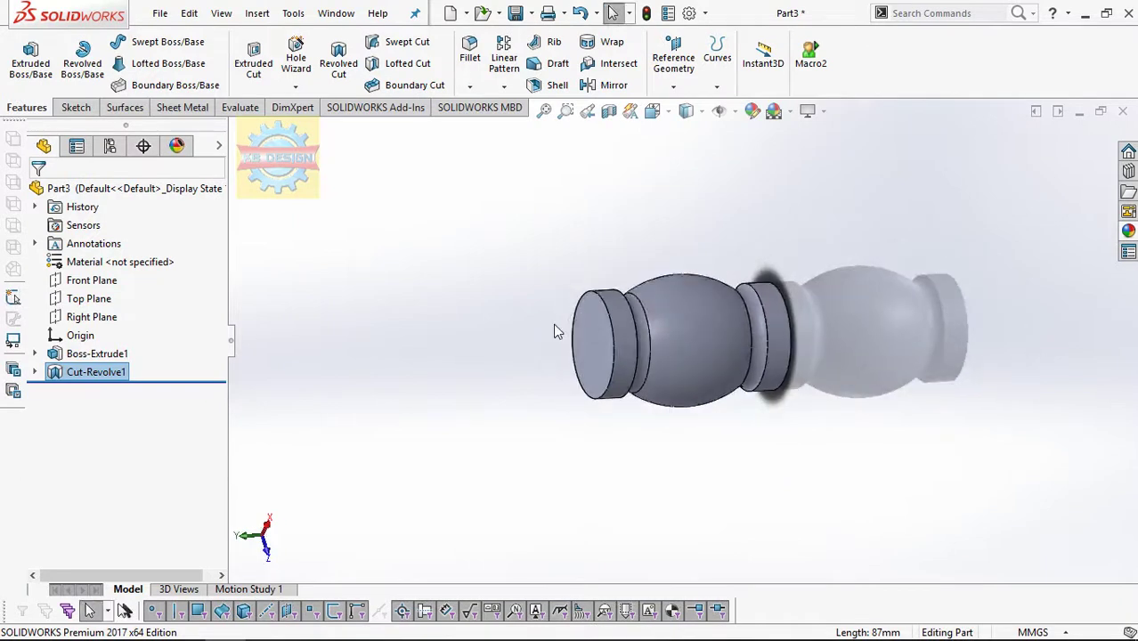
# - Create Plane1 offset 38 mm from the Front Plane
pyautogui.click(89, 280)
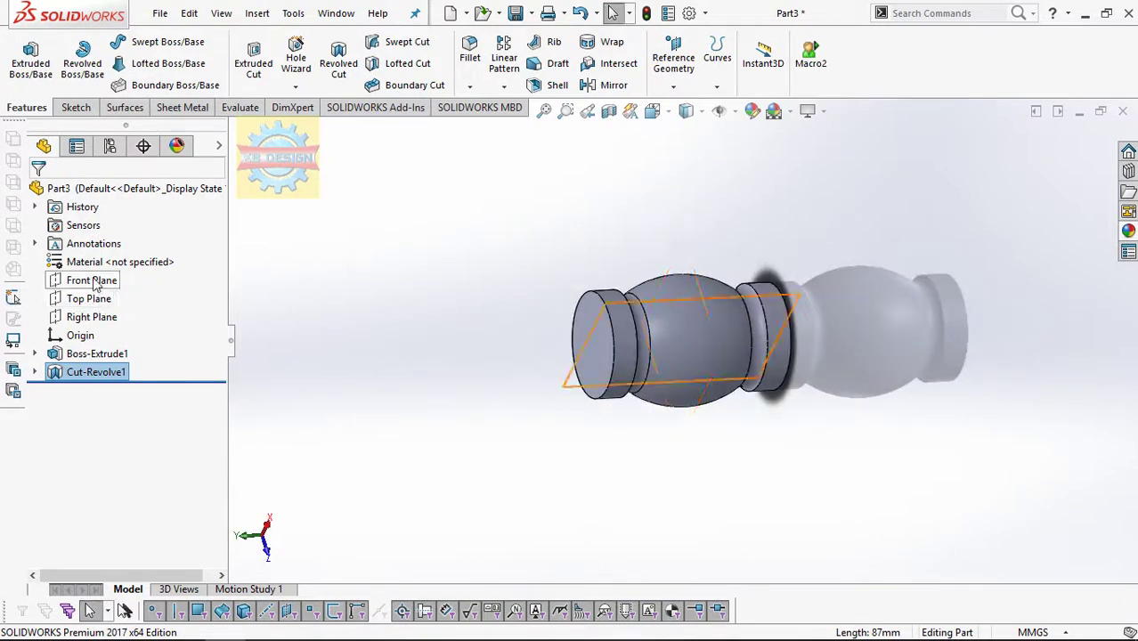
pyautogui.moveTo(534, 445)
pyautogui.mouseDown(button='middle')
pyautogui.moveTo(552, 478)
pyautogui.moveTo(579, 496)
pyautogui.moveTo(583, 485)
pyautogui.mouseUp(button='middle')
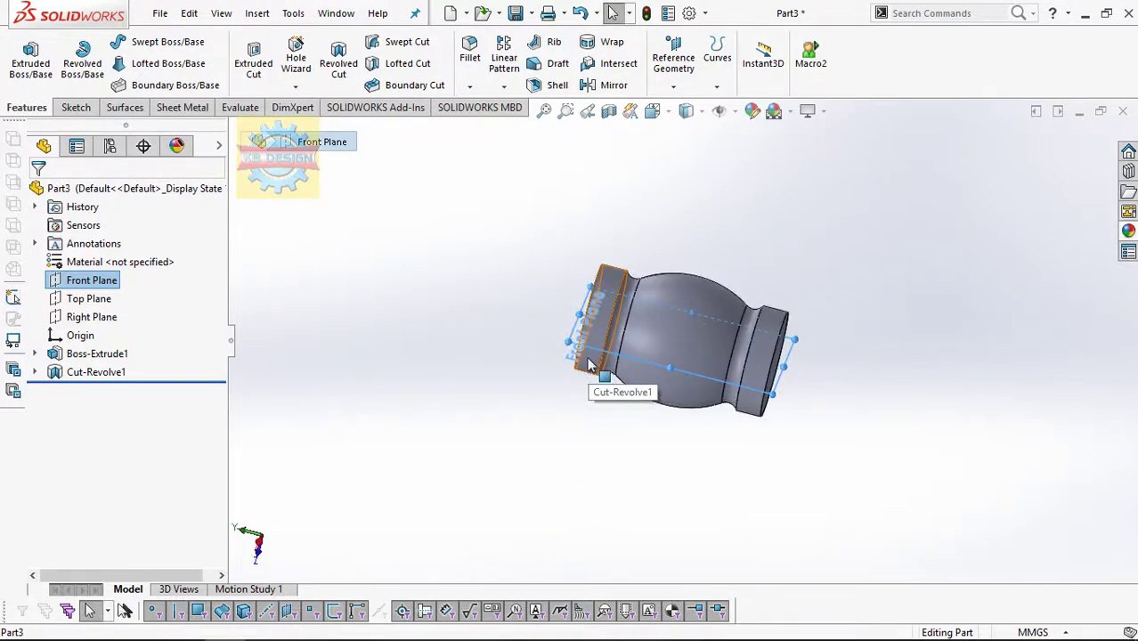
pyautogui.click(673, 62)
pyautogui.click(678, 107)
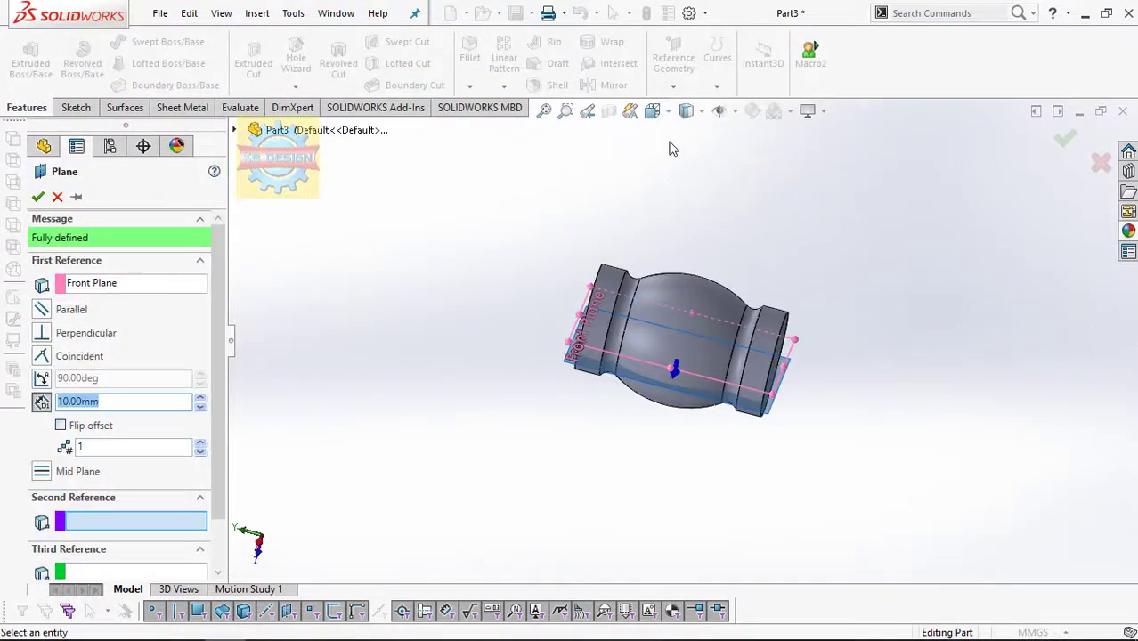
pyautogui.write('38')
pyautogui.press('Return')
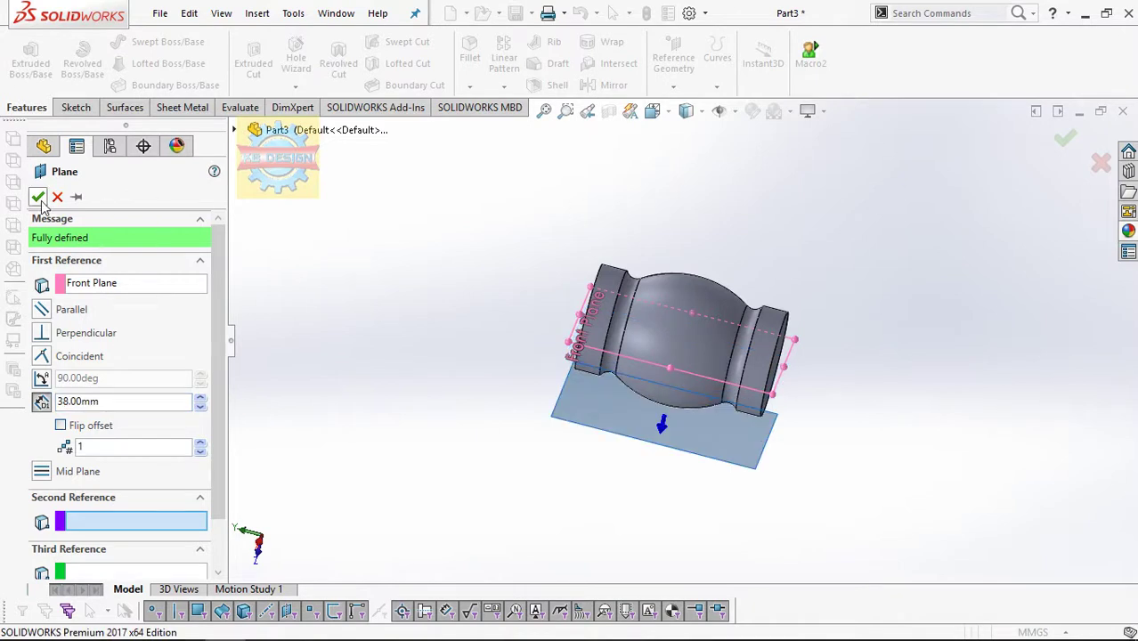
pyautogui.click(37, 197)
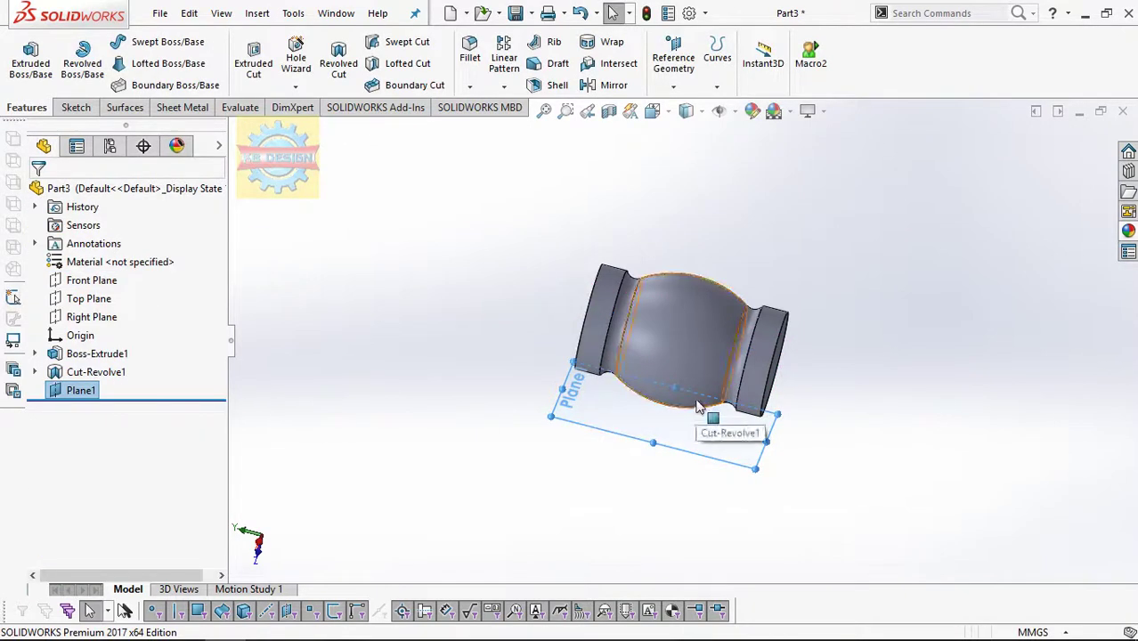
# - Sketch a 50 mm diameter circle at the origin on Plane1
pyautogui.click(75, 107)
pyautogui.click(22, 56)
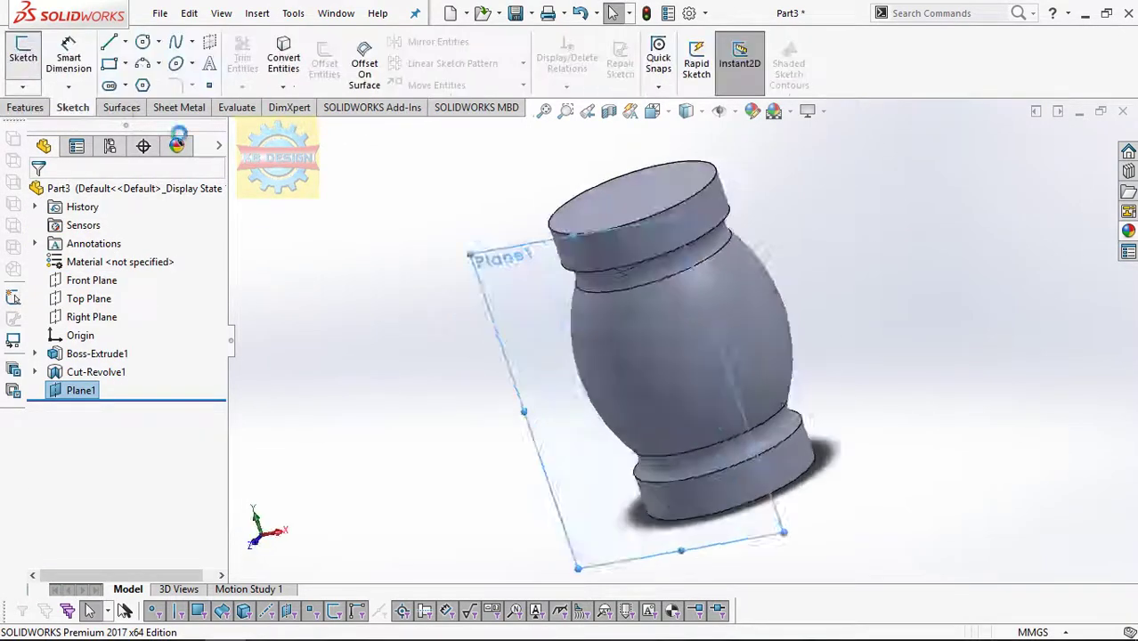
pyautogui.click(142, 44)
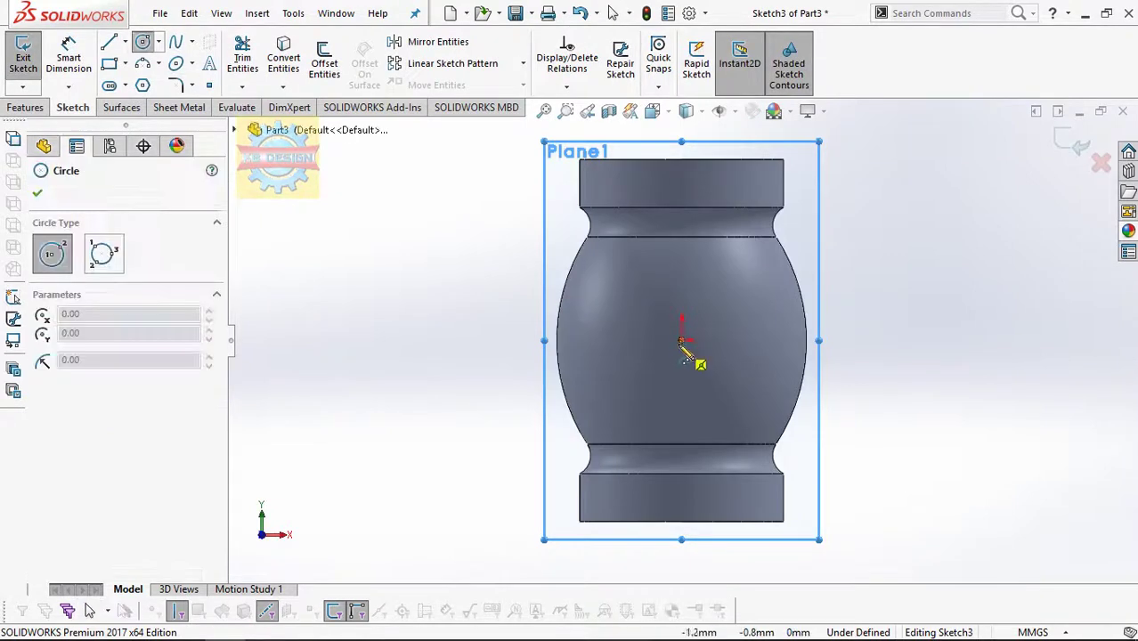
pyautogui.click(681, 341)
pyautogui.click(728, 266)
pyautogui.press('Escape')
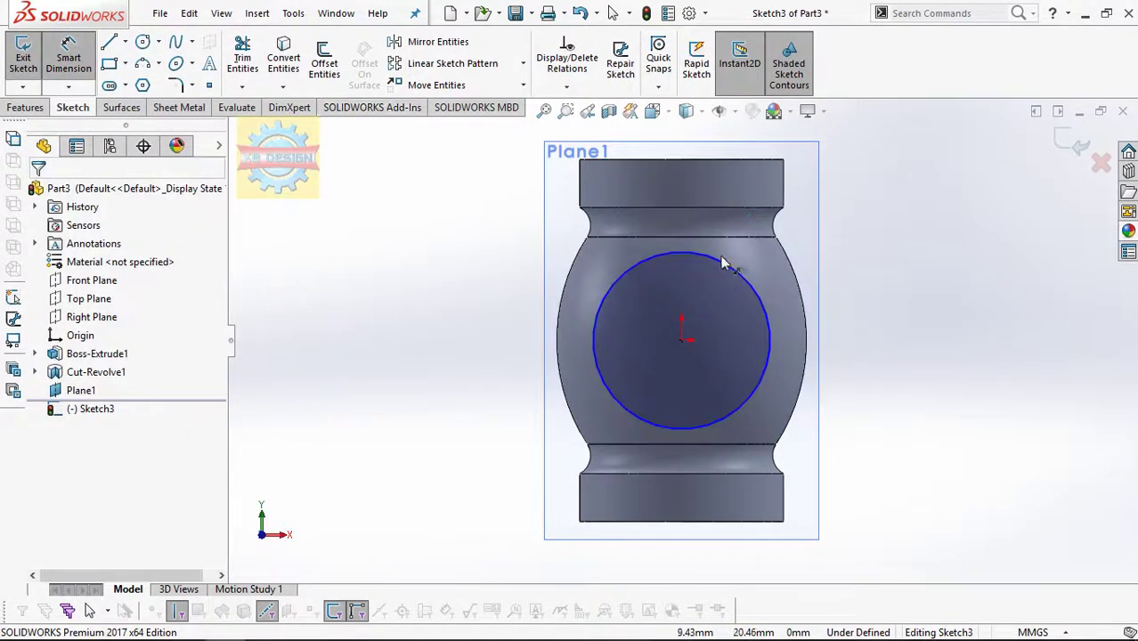
pyautogui.click(850, 271)
pyautogui.write('50')
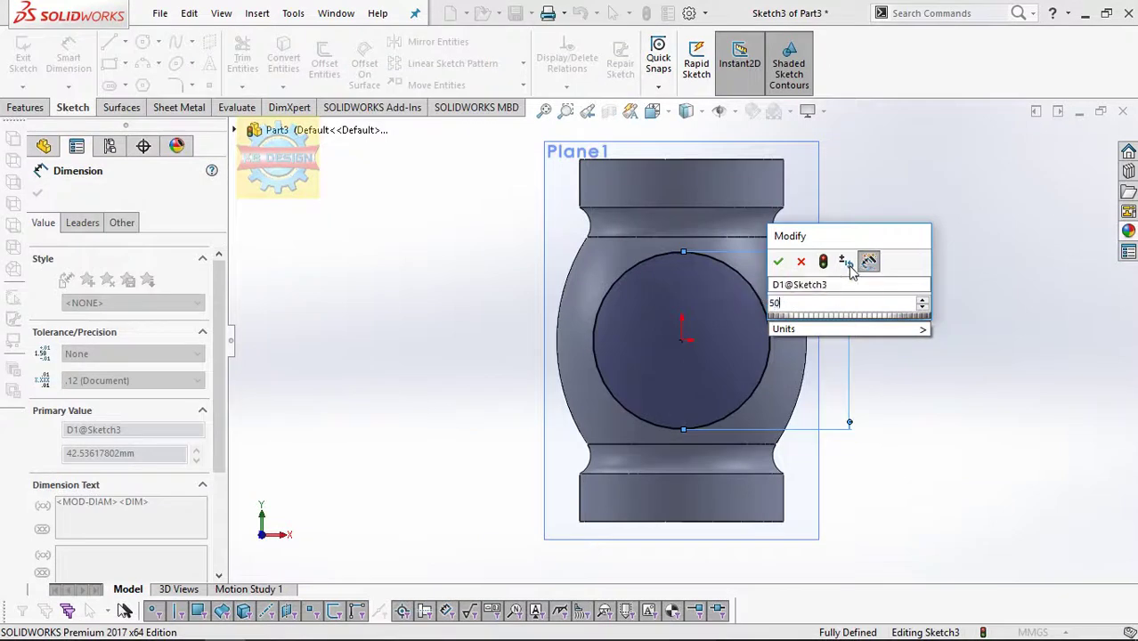
pyautogui.press('Return')
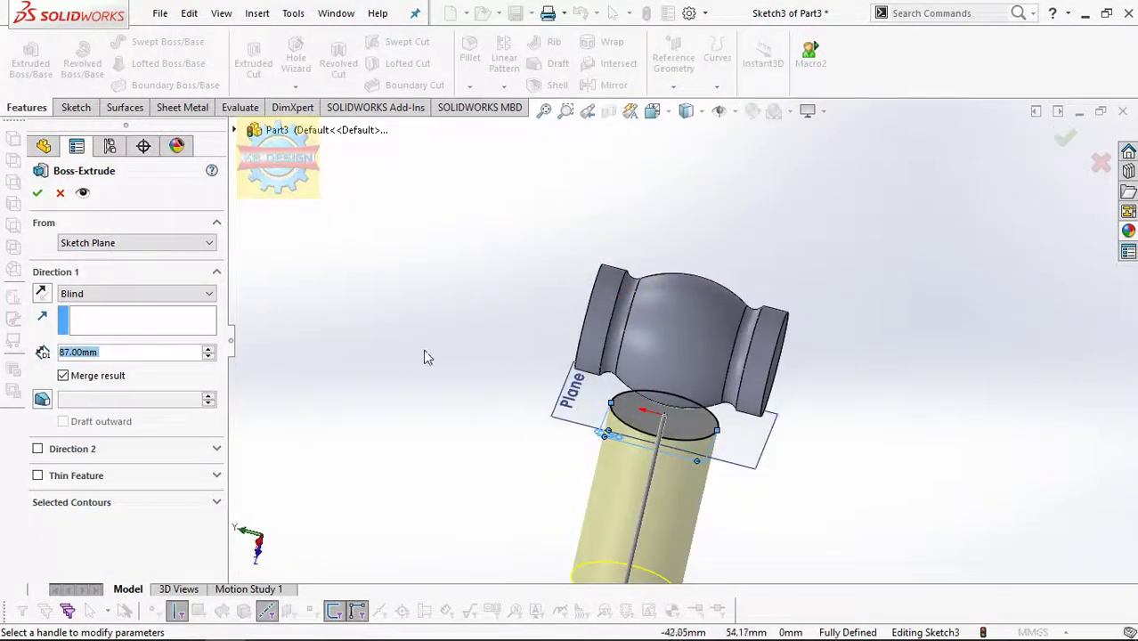
# - Extrude the circle reversed, Up To Next into the body, and hide Plane1
pyautogui.click(42, 294)
pyautogui.click(89, 294)
pyautogui.click(100, 321)
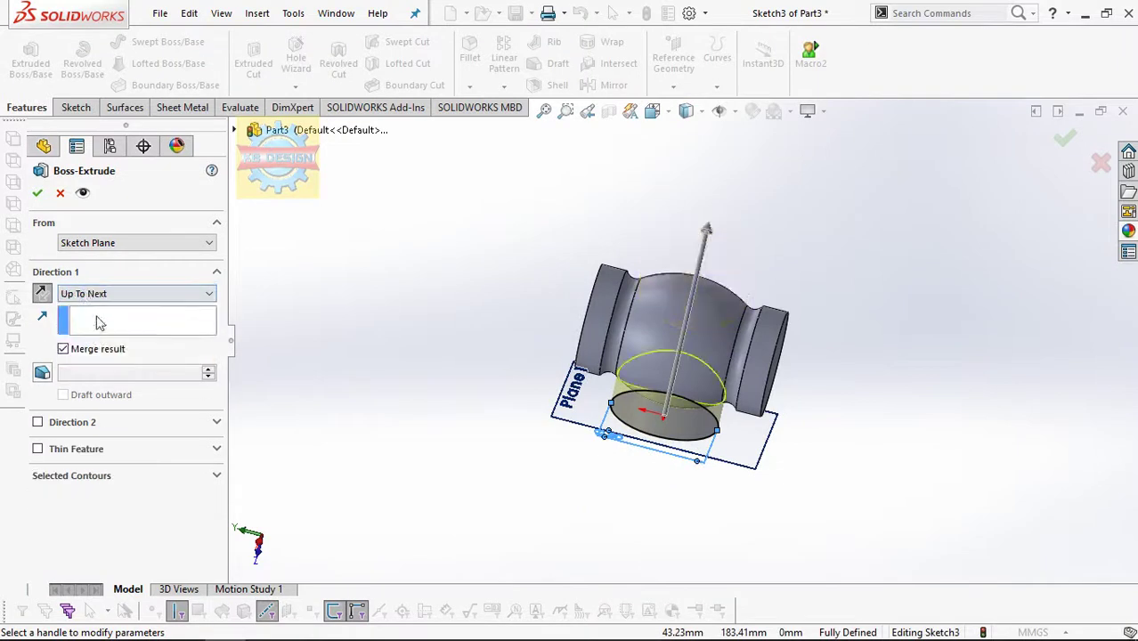
pyautogui.click(36, 192)
pyautogui.click(686, 383)
pyautogui.click(682, 343)
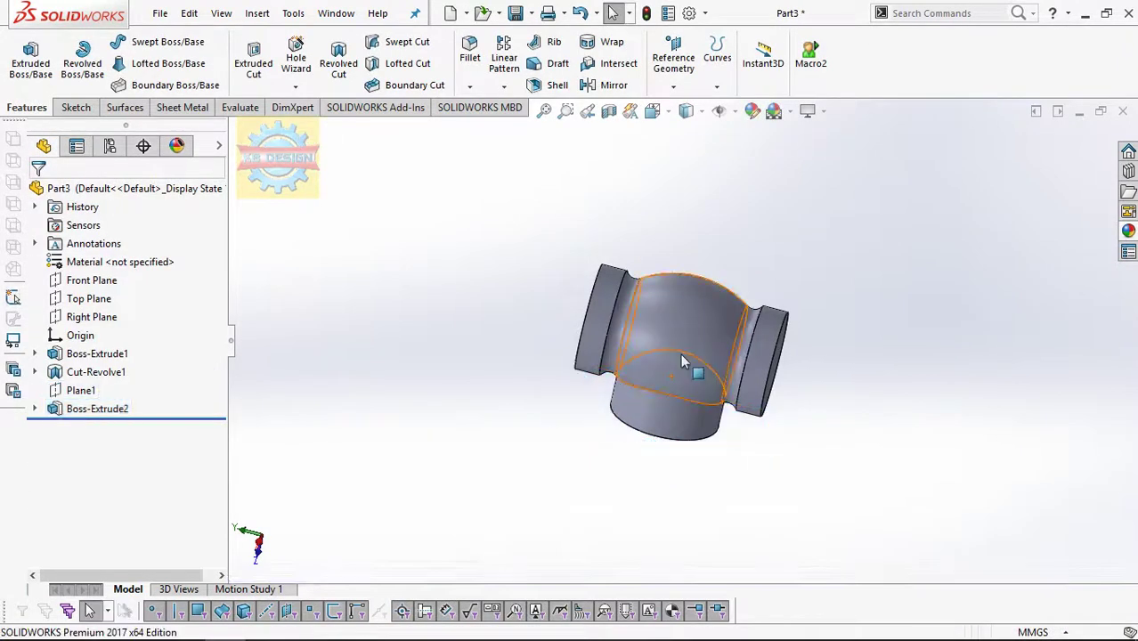
pyautogui.moveTo(682, 361); pyautogui.dragTo(736, 365, button='middle')
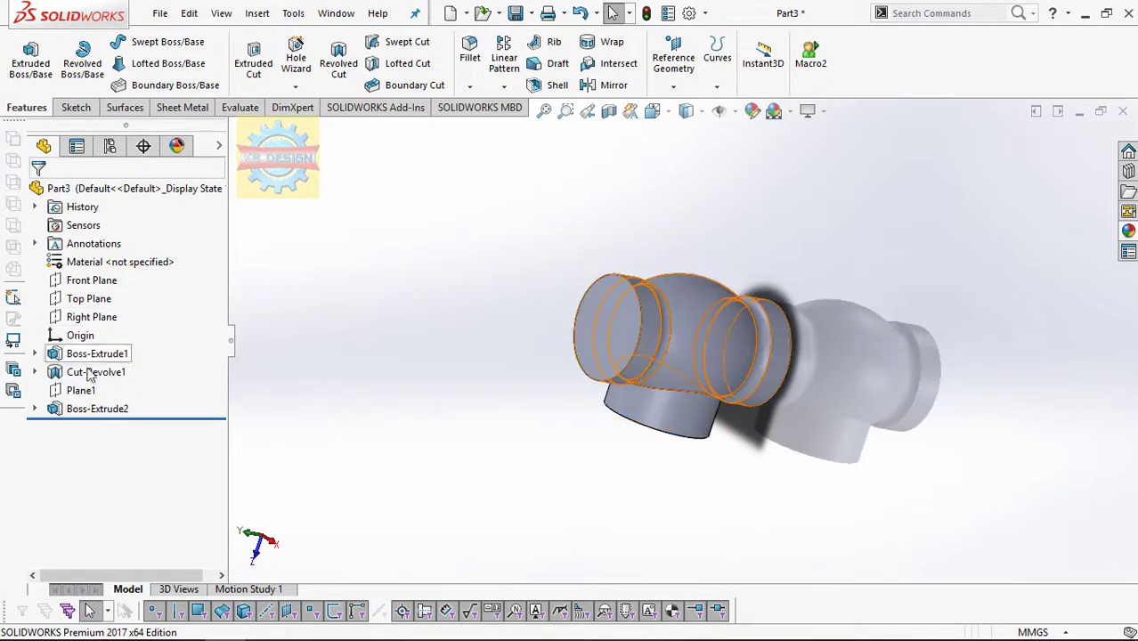
# - Start a Front Plane sketch viewed Normal To, with Sketch2 shown for reference
pyautogui.click(34, 373)
pyautogui.click(82, 390)
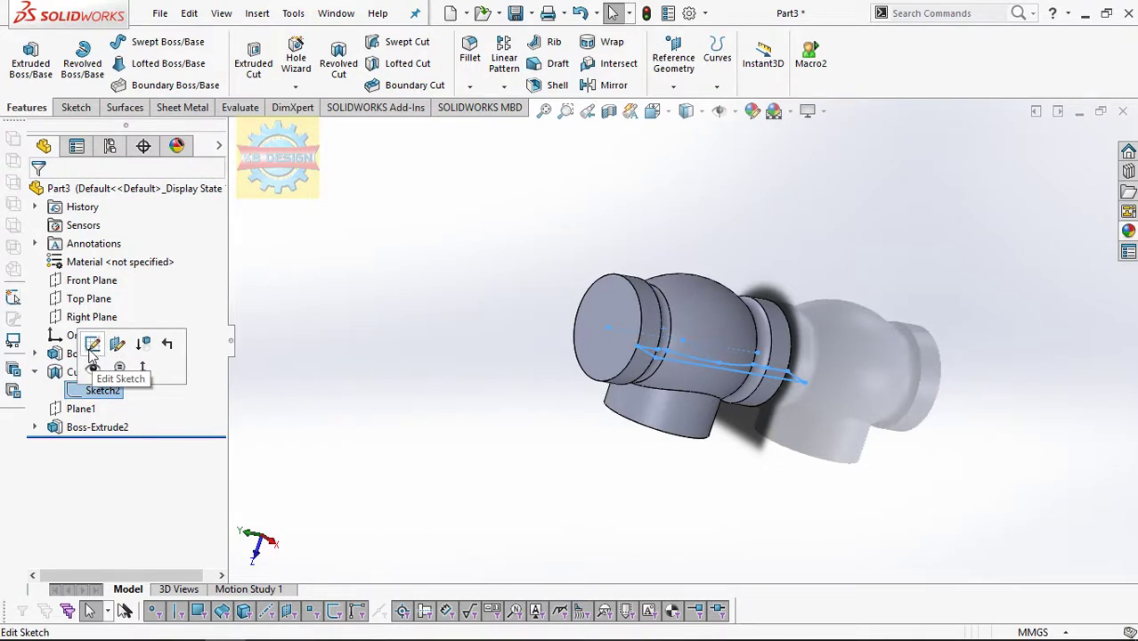
pyautogui.click(92, 282)
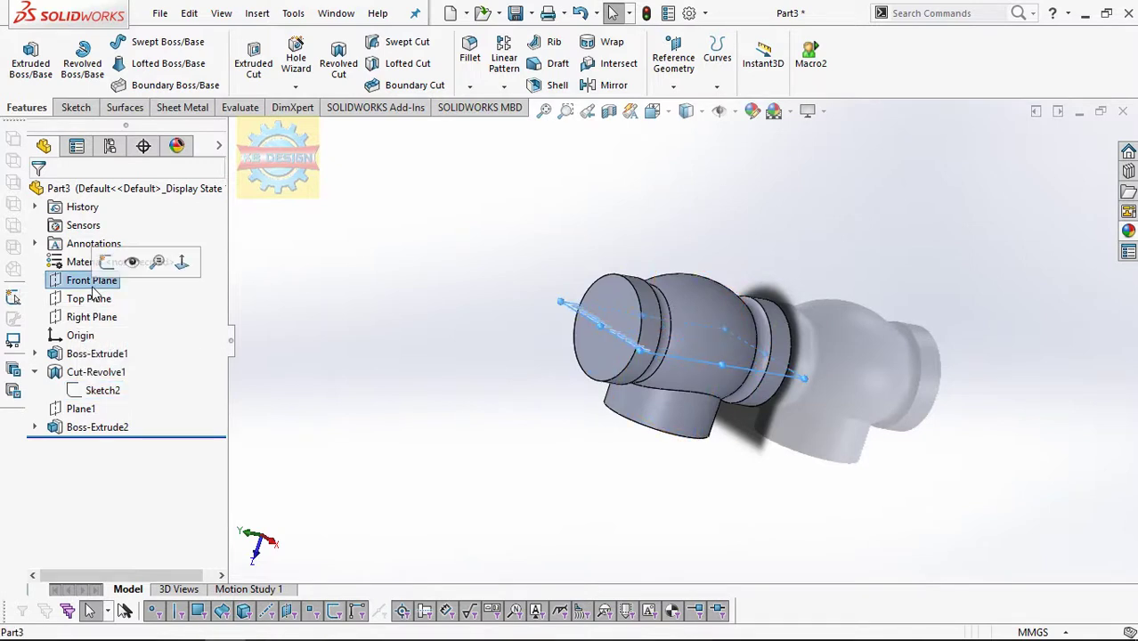
pyautogui.click(105, 262)
pyautogui.click(94, 385)
pyautogui.click(96, 360)
pyautogui.click(381, 337)
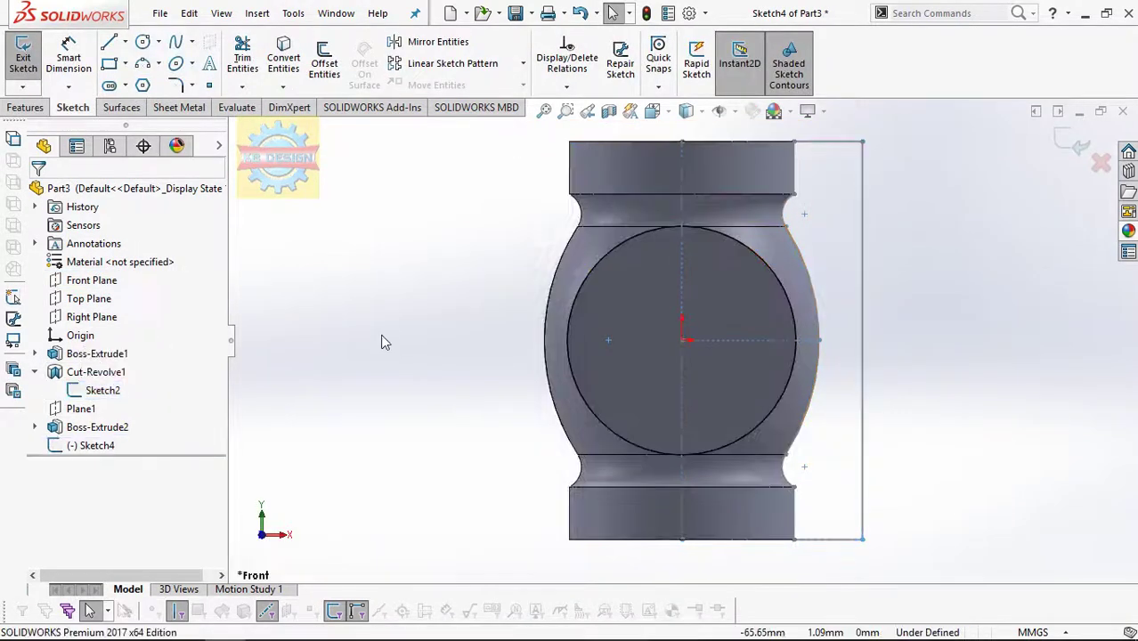
# - Try a 4 mm offset of the right-side edge, then abandon it
pyautogui.click(340, 60)
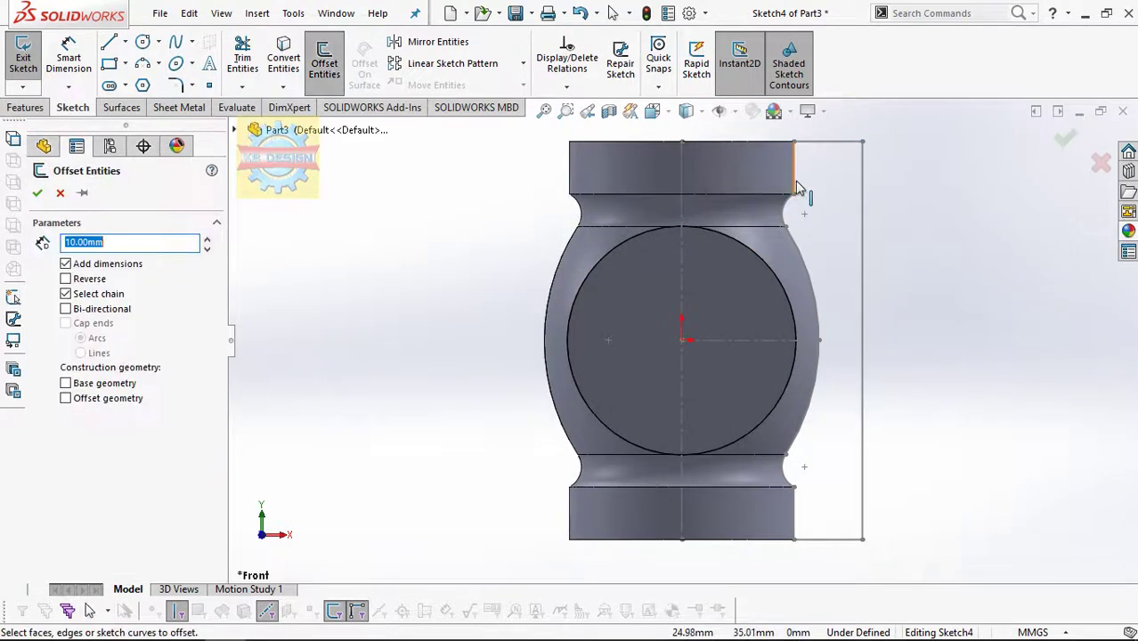
pyautogui.write('4')
pyautogui.press('Return')
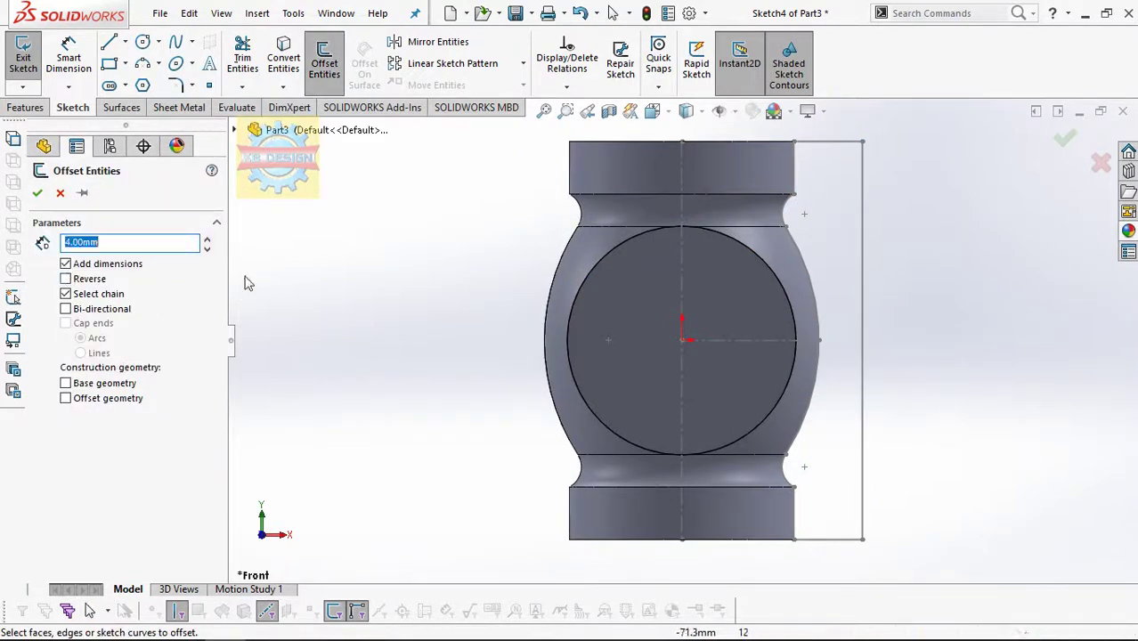
pyautogui.click(795, 186)
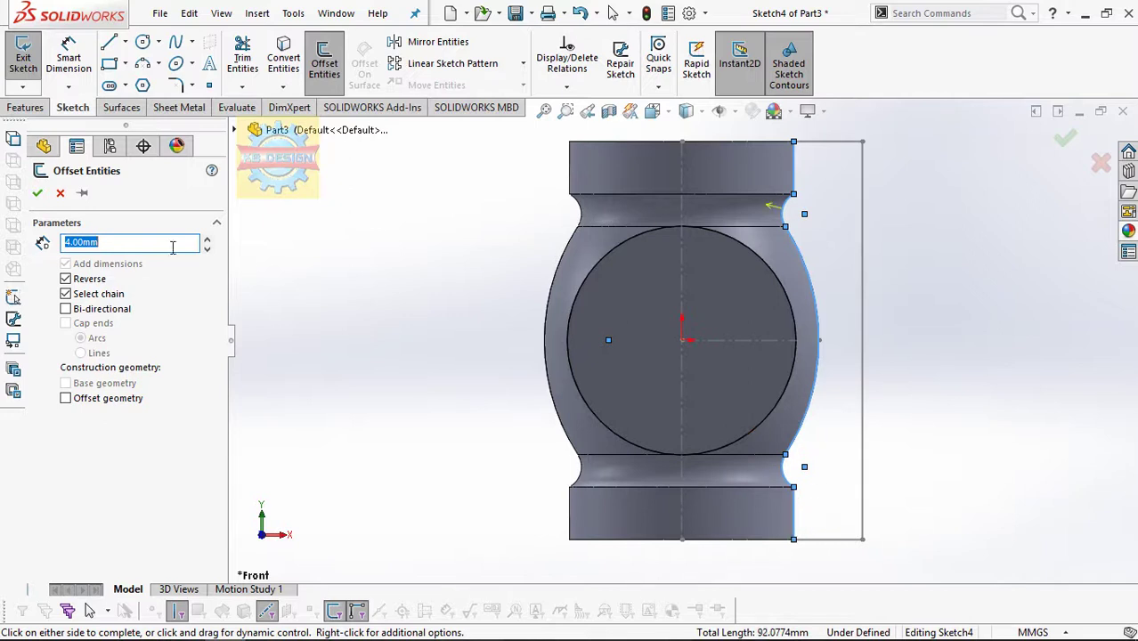
pyautogui.click(706, 250)
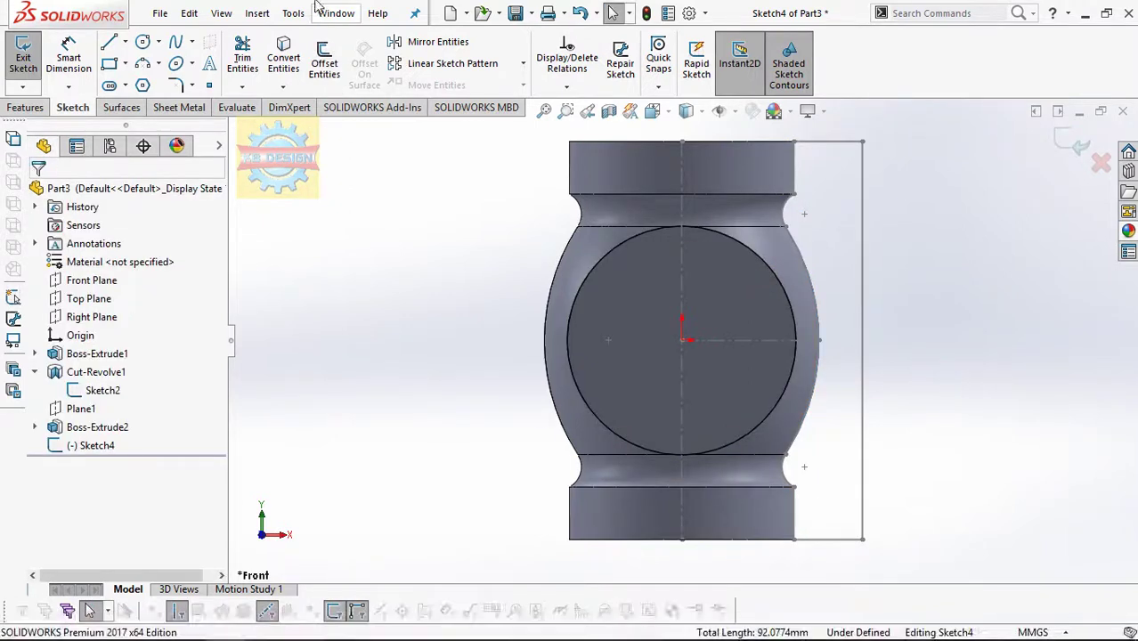
# - Convert Sketch2's right-side top edge, three arcs and bottom edge into the sketch
pyautogui.click(290, 70)
pyautogui.click(801, 178)
pyautogui.click(799, 219)
pyautogui.click(810, 416)
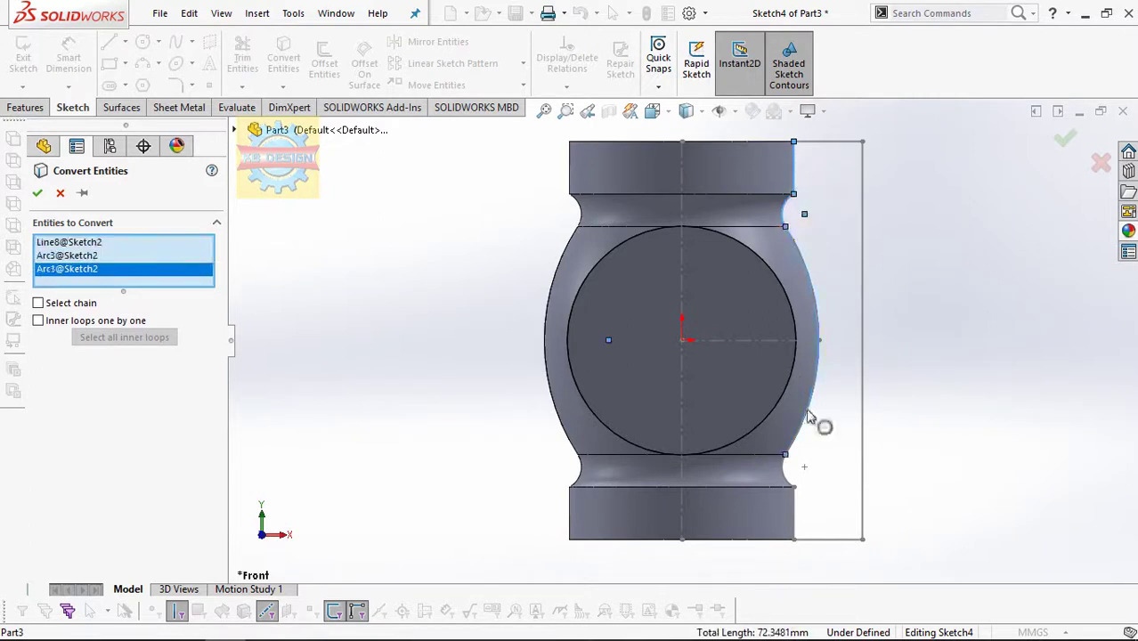
pyautogui.click(787, 477)
pyautogui.click(795, 511)
pyautogui.click(36, 192)
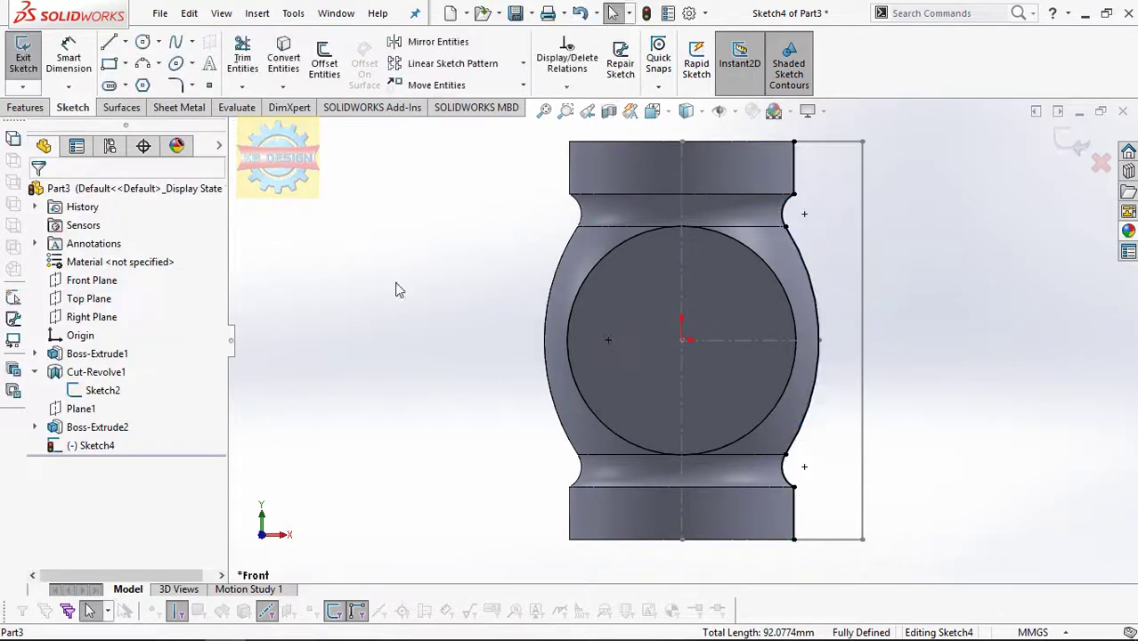
# - Offset the copied outline 4 mm inward and trim away its short upper and lower ends
pyautogui.click(324, 63)
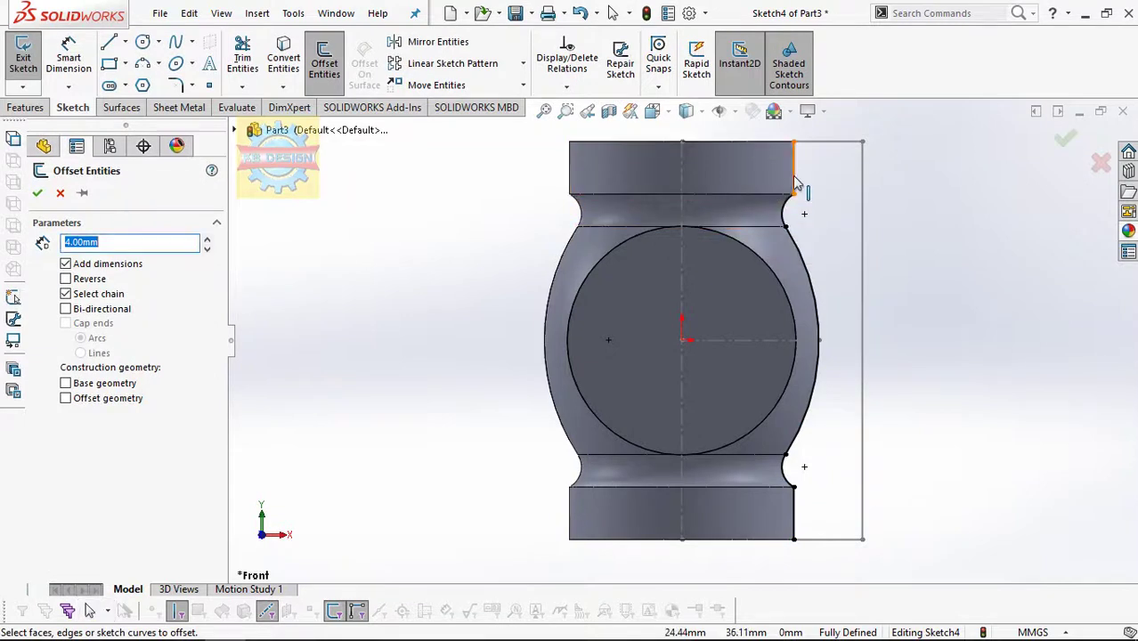
pyautogui.click(792, 189)
pyautogui.click(65, 278)
pyautogui.click(38, 193)
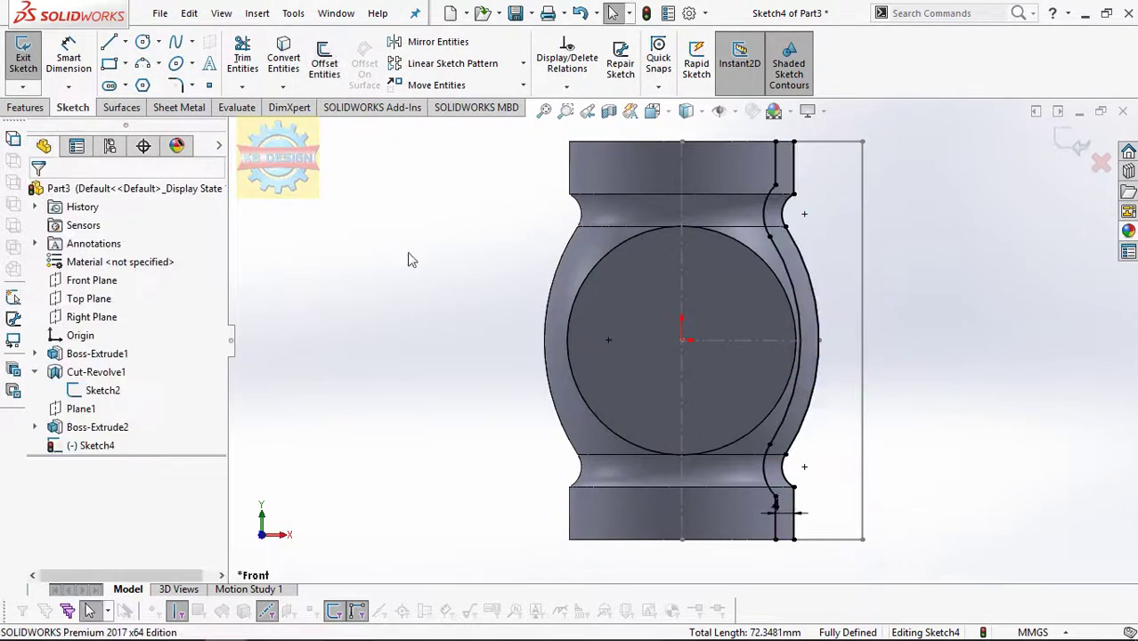
pyautogui.click(242, 55)
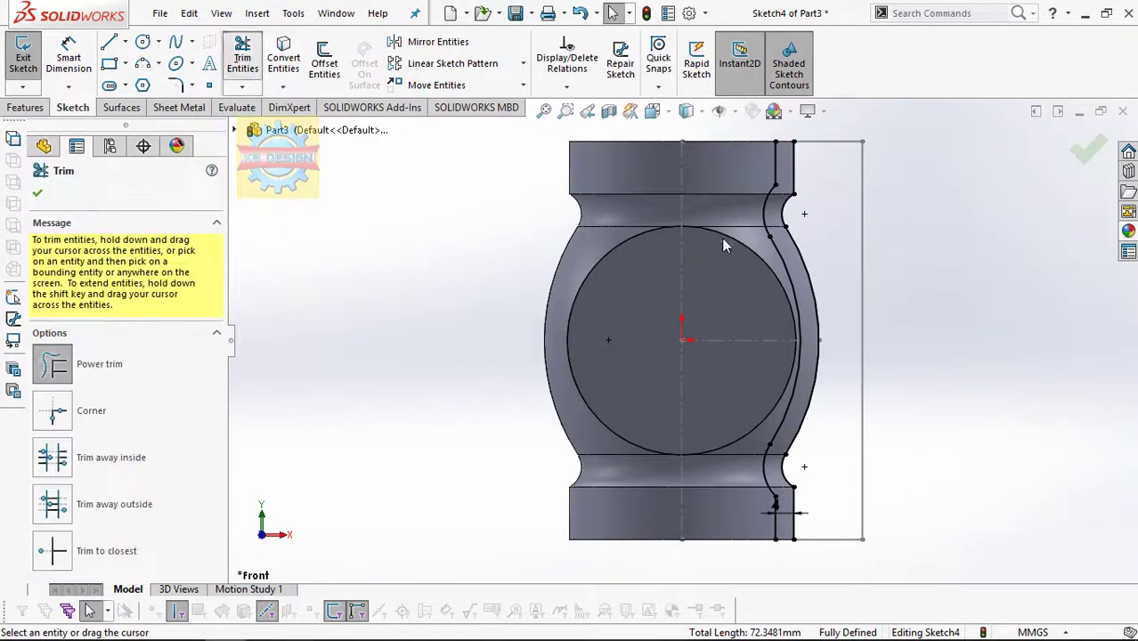
pyautogui.moveTo(811, 183); pyautogui.dragTo(790, 208)
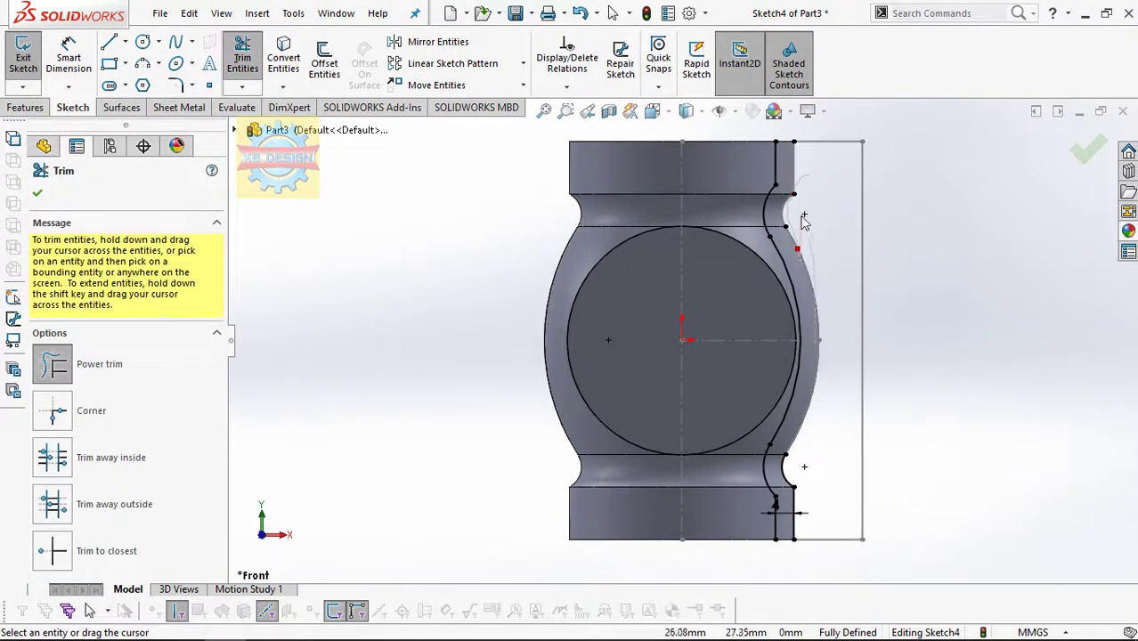
pyautogui.moveTo(798, 524); pyautogui.dragTo(859, 465)
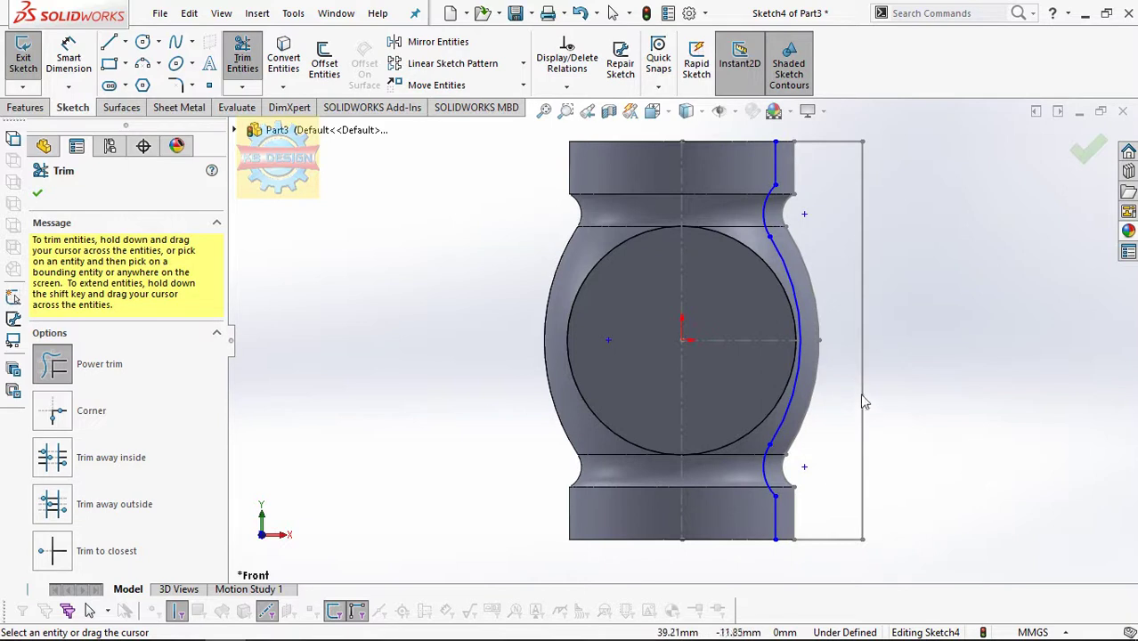
# - Close the profile with lines to the centre axis and set up a 360° revolved cut
pyautogui.click(109, 42)
pyautogui.click(775, 140)
pyautogui.click(681, 141)
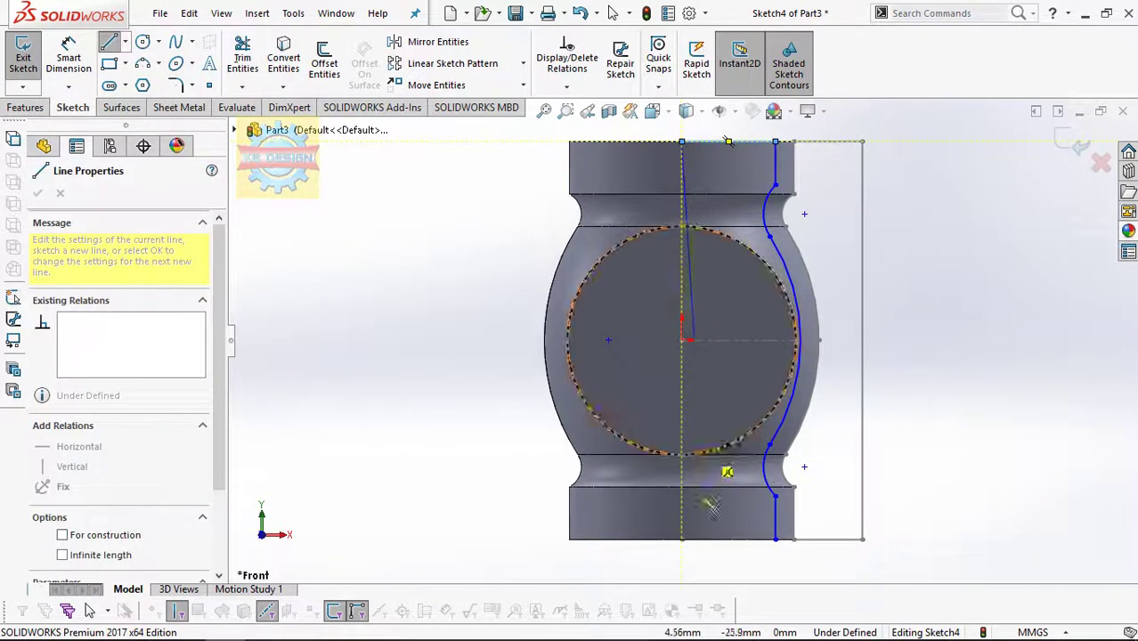
pyautogui.click(682, 539)
pyautogui.click(776, 539)
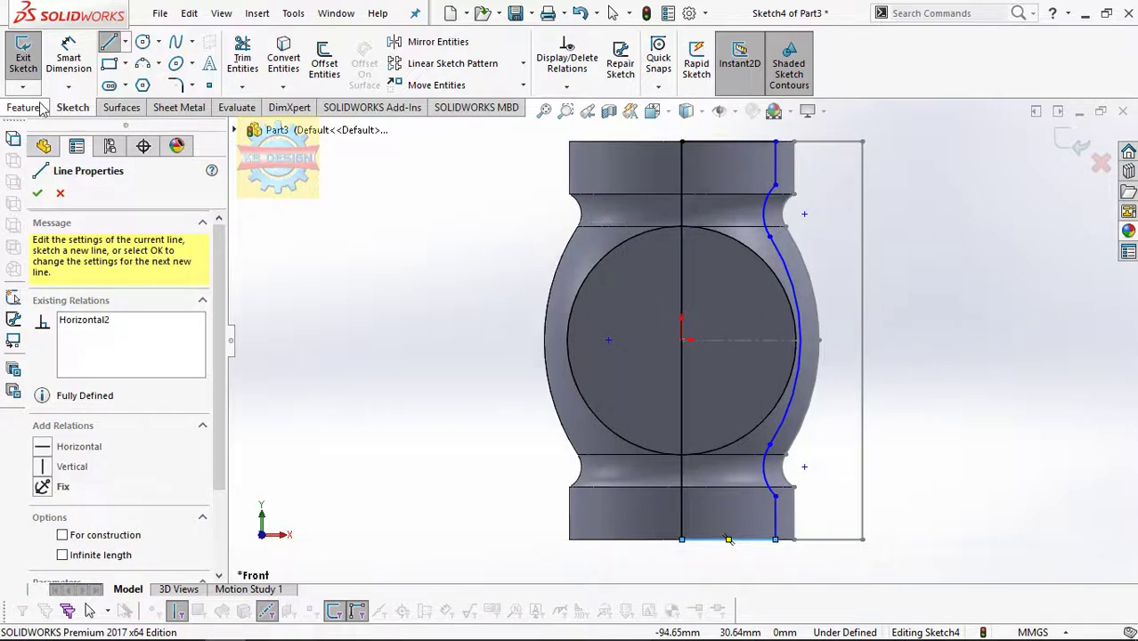
pyautogui.click(26, 107)
pyautogui.click(338, 58)
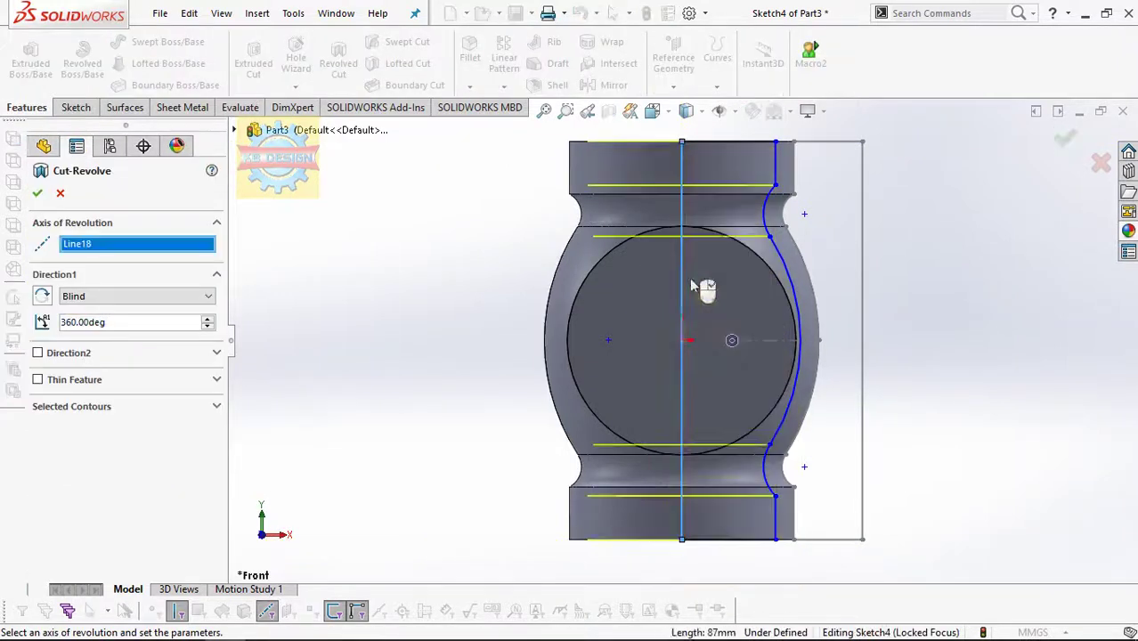
# - Accept Cut-Revolve2, hide Sketch2, and orbit to view the hollowed open end
pyautogui.click(38, 193)
pyautogui.click(105, 392)
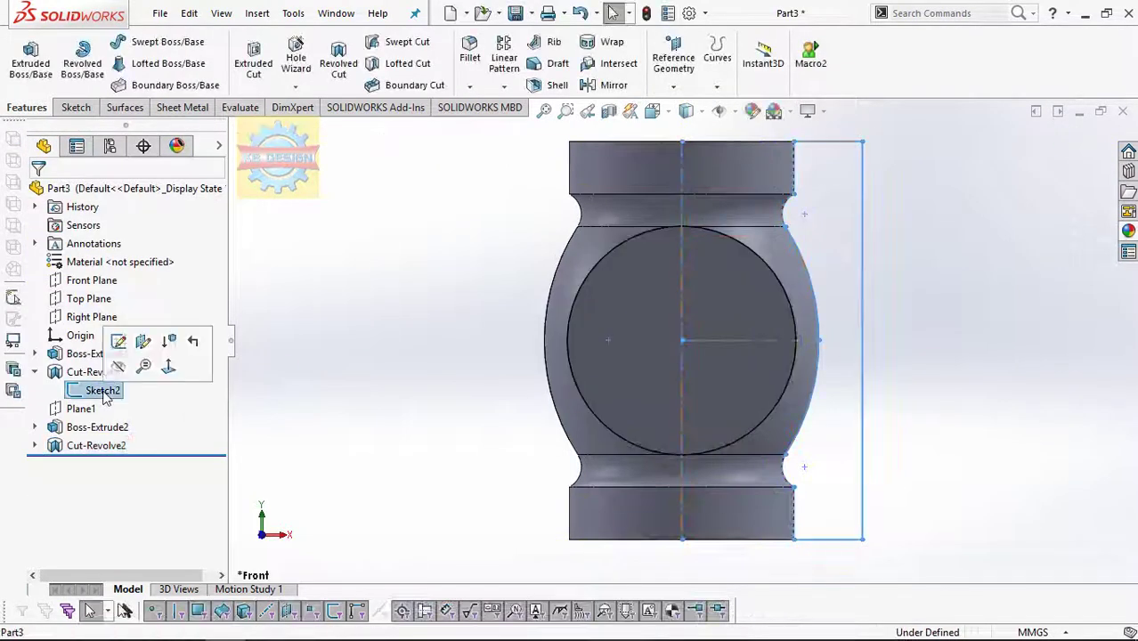
pyautogui.click(135, 372)
pyautogui.moveTo(539, 267); pyautogui.dragTo(623, 321, button='middle')
pyautogui.moveTo(752, 465); pyautogui.dragTo(716, 319, button='middle')
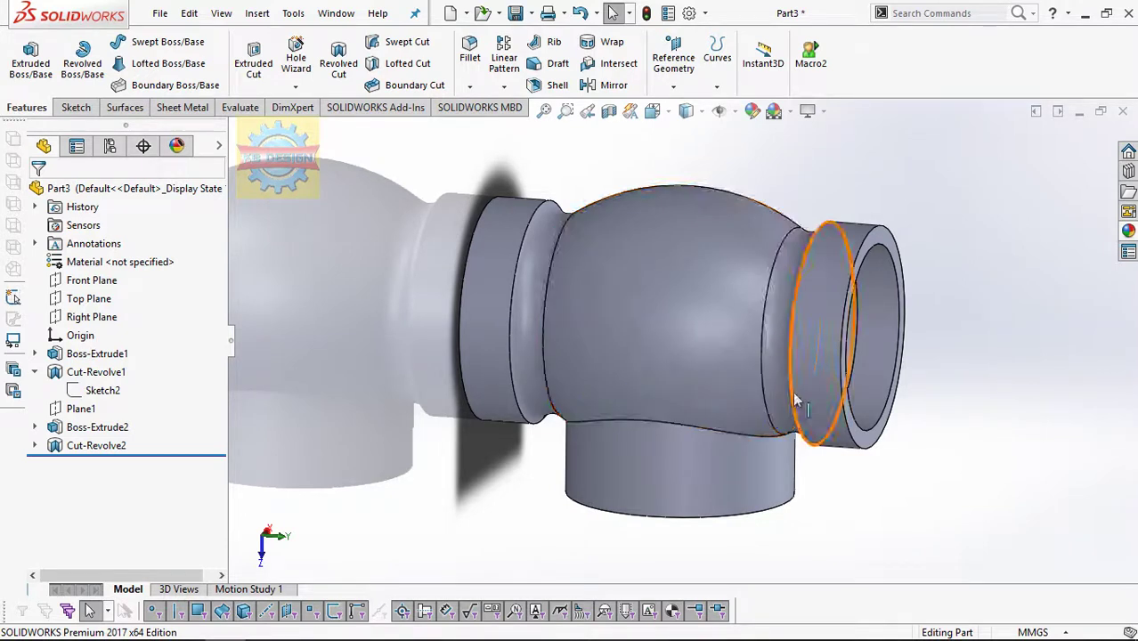
pyautogui.moveTo(754, 357); pyautogui.dragTo(697, 466, button='middle')
# - Sketch a 52 mm diameter circle at the origin on the branch's bottom face
pyautogui.click(697, 467)
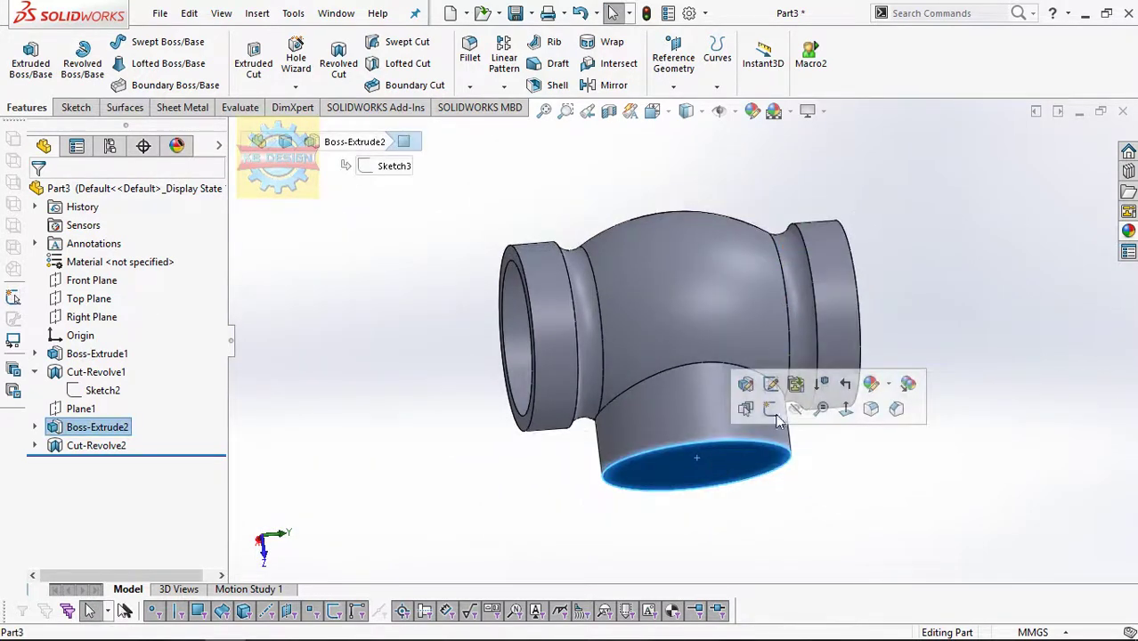
pyautogui.click(803, 382)
pyautogui.click(141, 42)
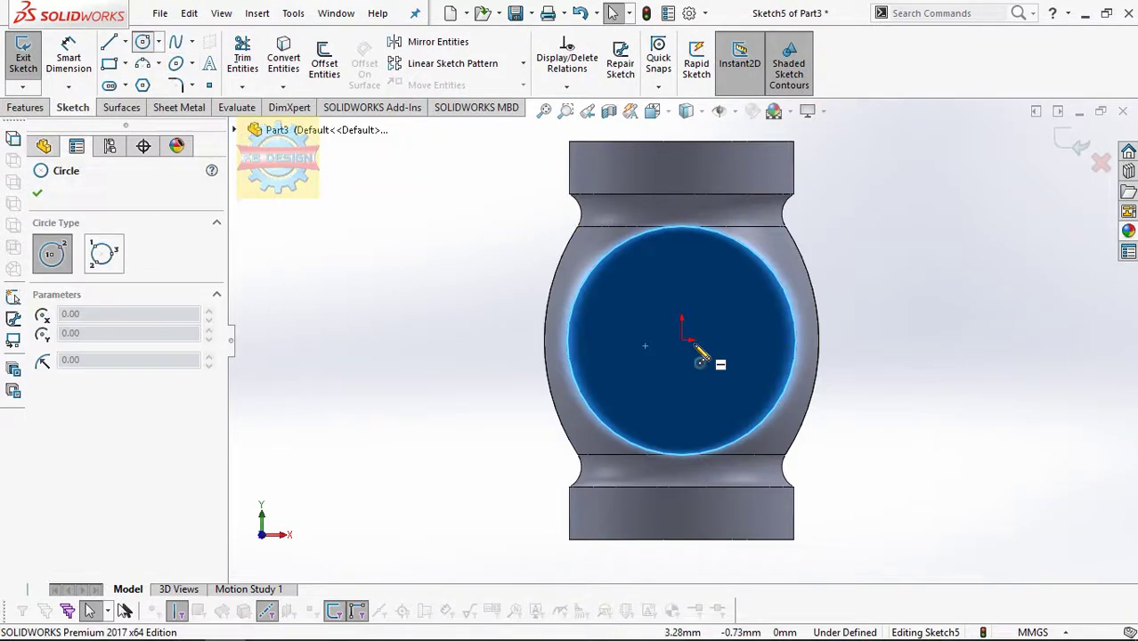
pyautogui.click(682, 338)
pyautogui.click(712, 216)
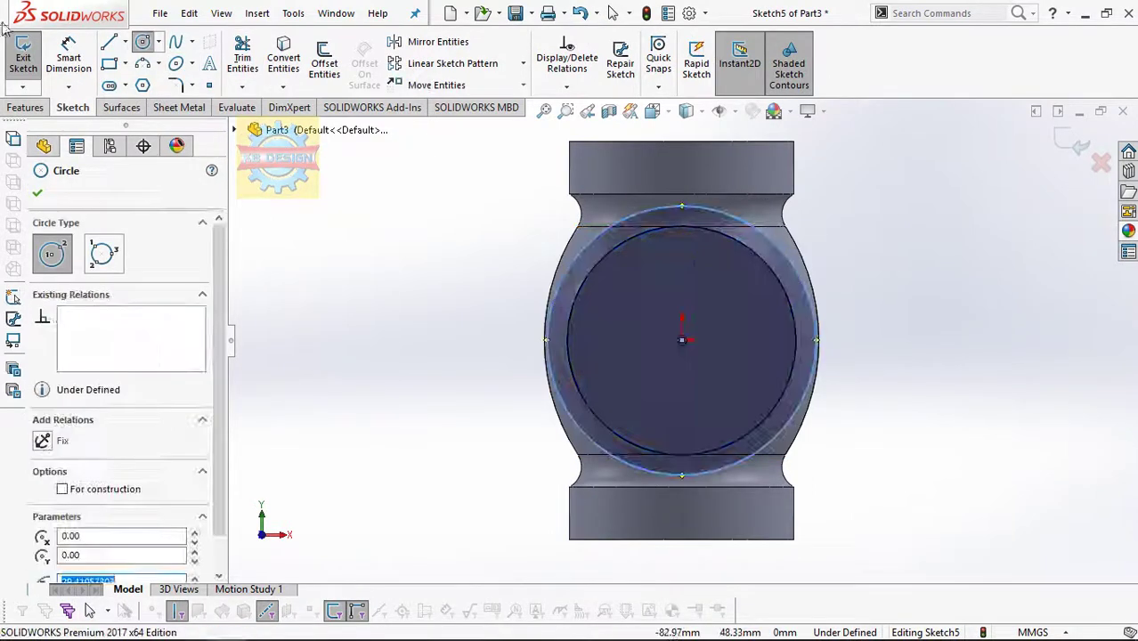
pyautogui.click(69, 58)
pyautogui.click(731, 216)
pyautogui.click(844, 219)
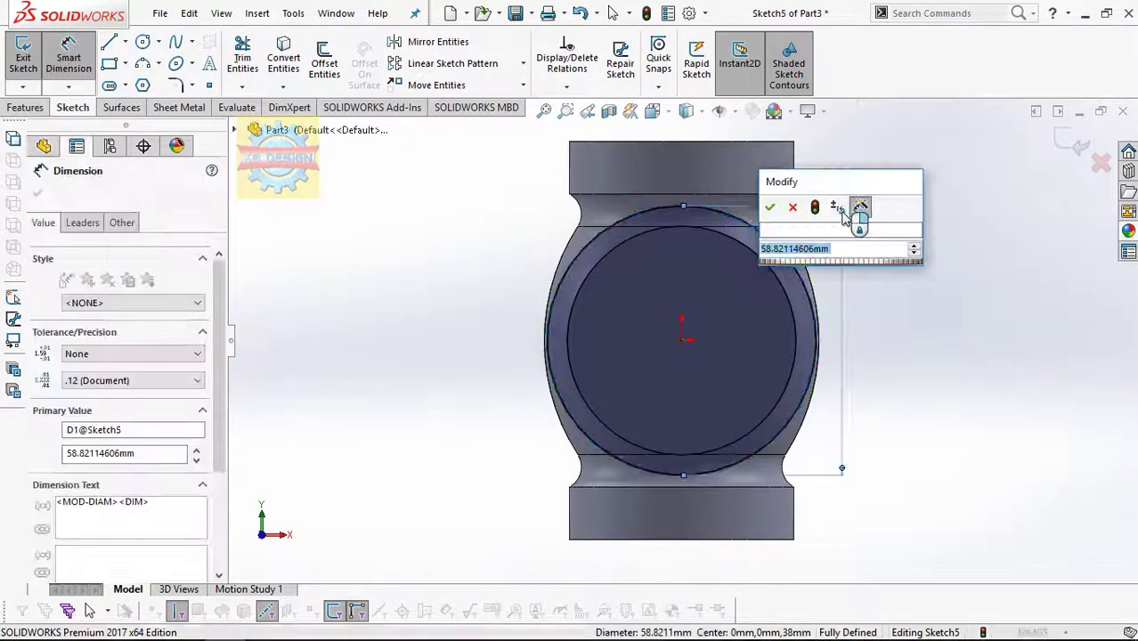
pyautogui.write('52')
pyautogui.press('Return')
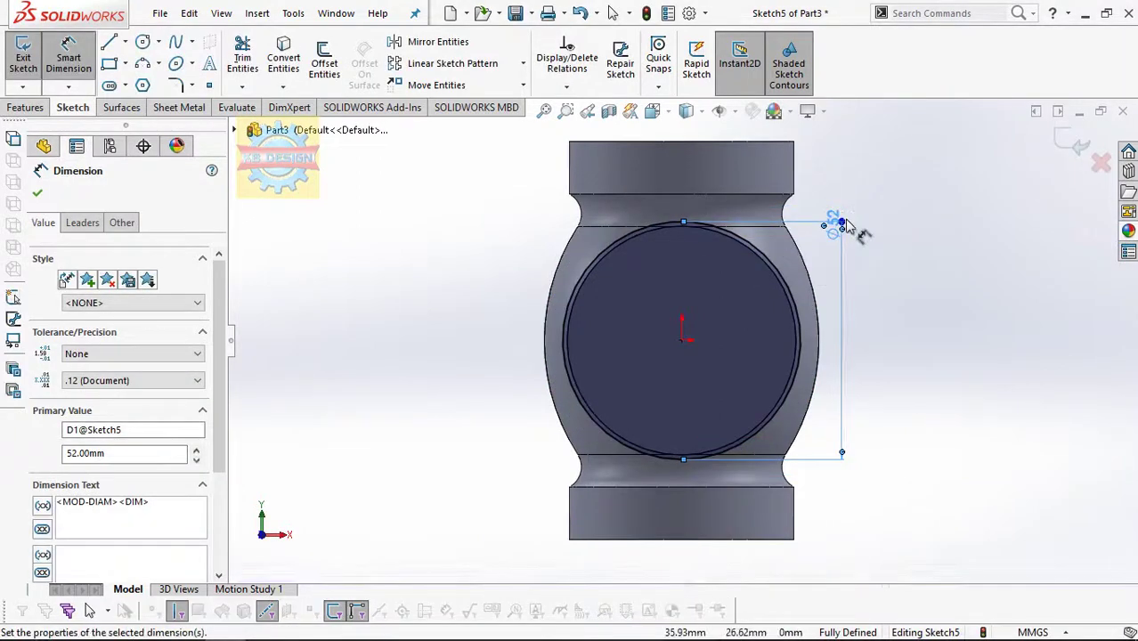
# - Extrude the 52 mm circle 10 mm outward in the reversed direction
pyautogui.click(25, 107)
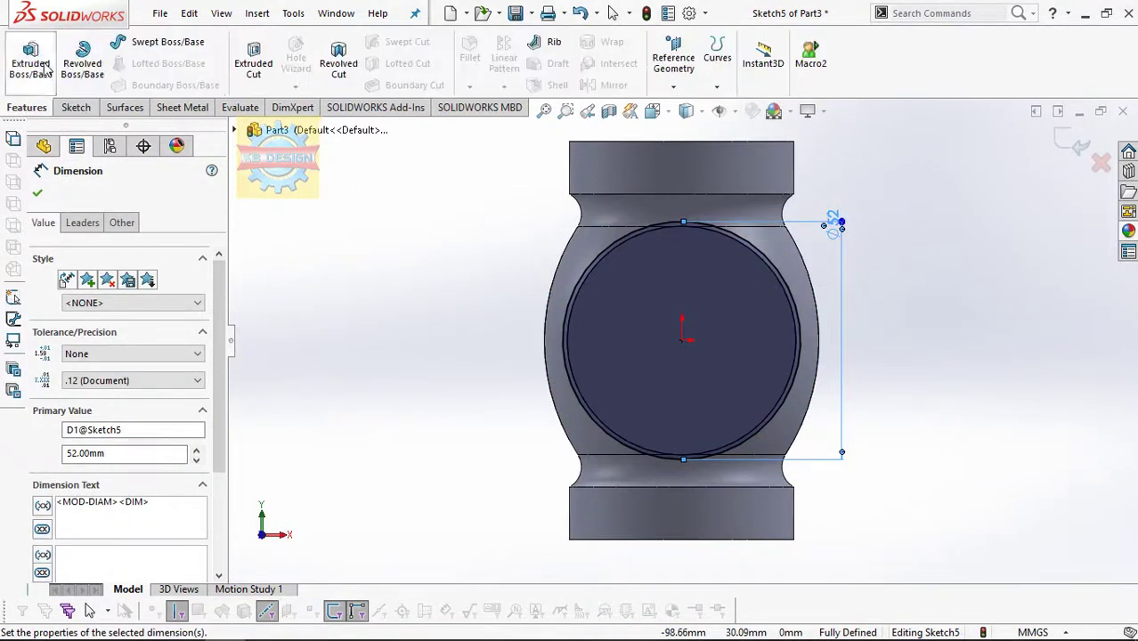
pyautogui.click(30, 58)
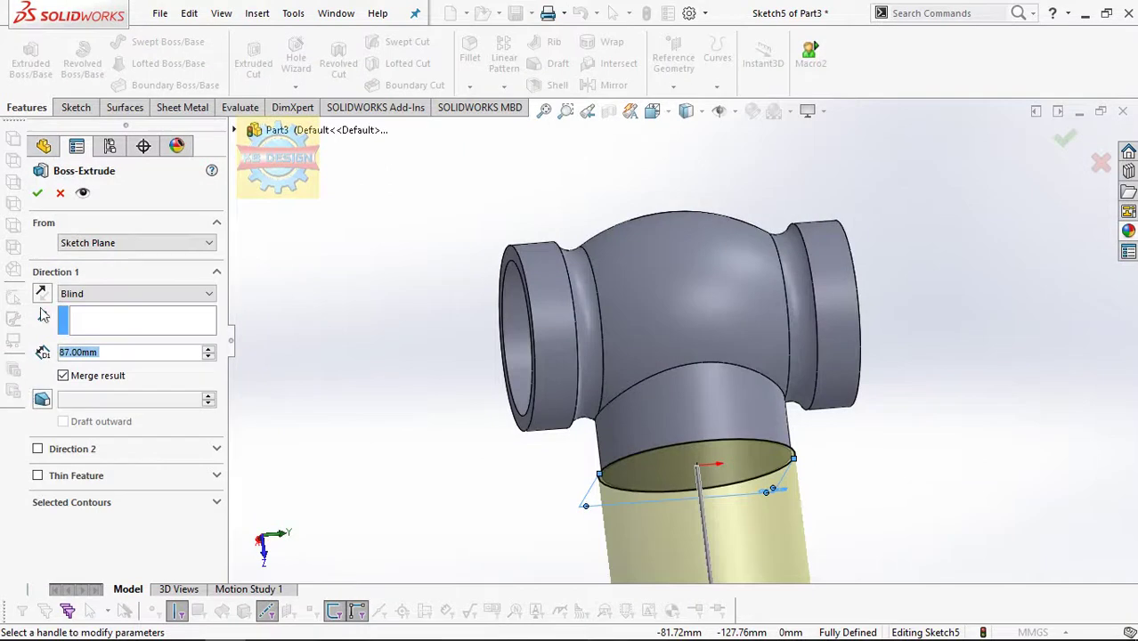
pyautogui.click(42, 293)
pyautogui.write('10')
pyautogui.press('Return')
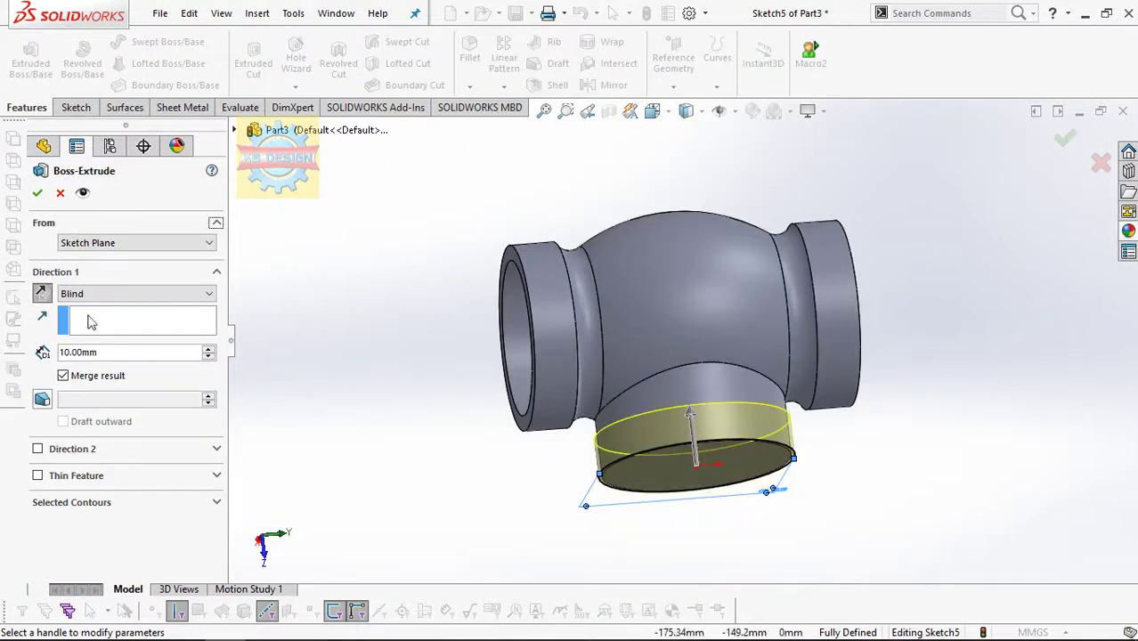
pyautogui.click(34, 194)
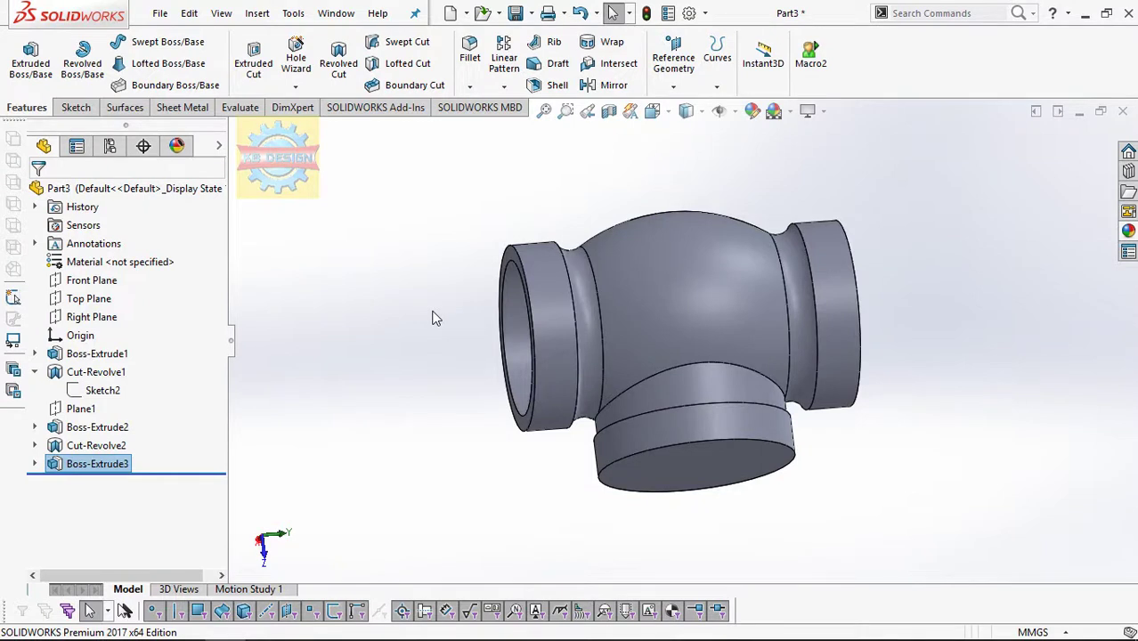
# - Sketch a 42.5 mm diameter circle at the origin on the bottom face
pyautogui.click(717, 463)
pyautogui.click(786, 416)
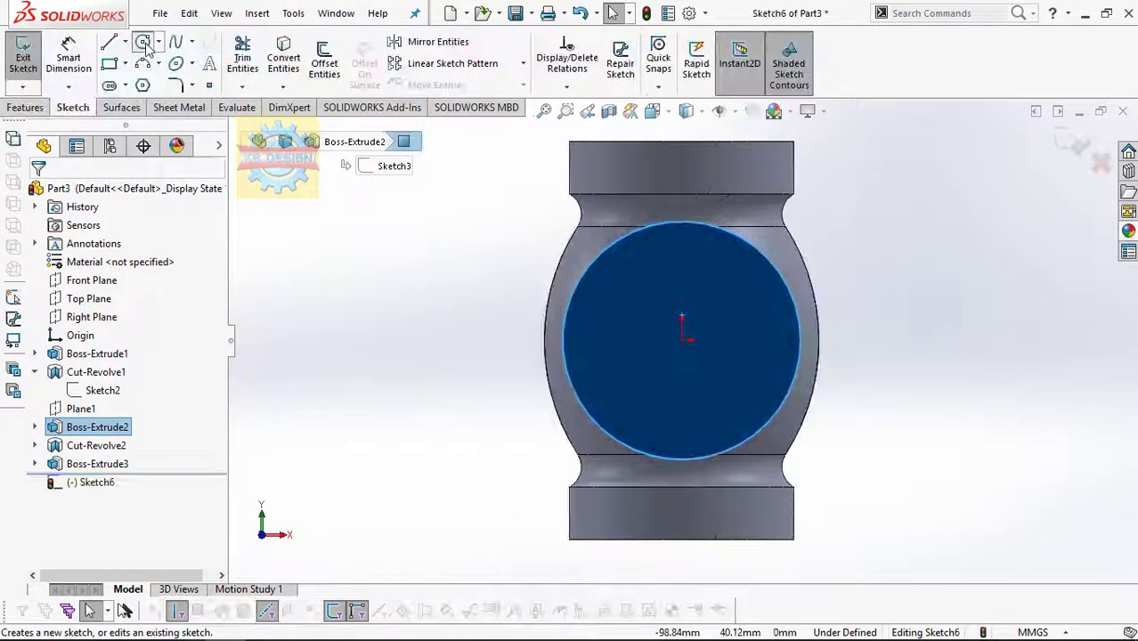
pyautogui.click(143, 42)
pyautogui.click(681, 339)
pyautogui.click(726, 271)
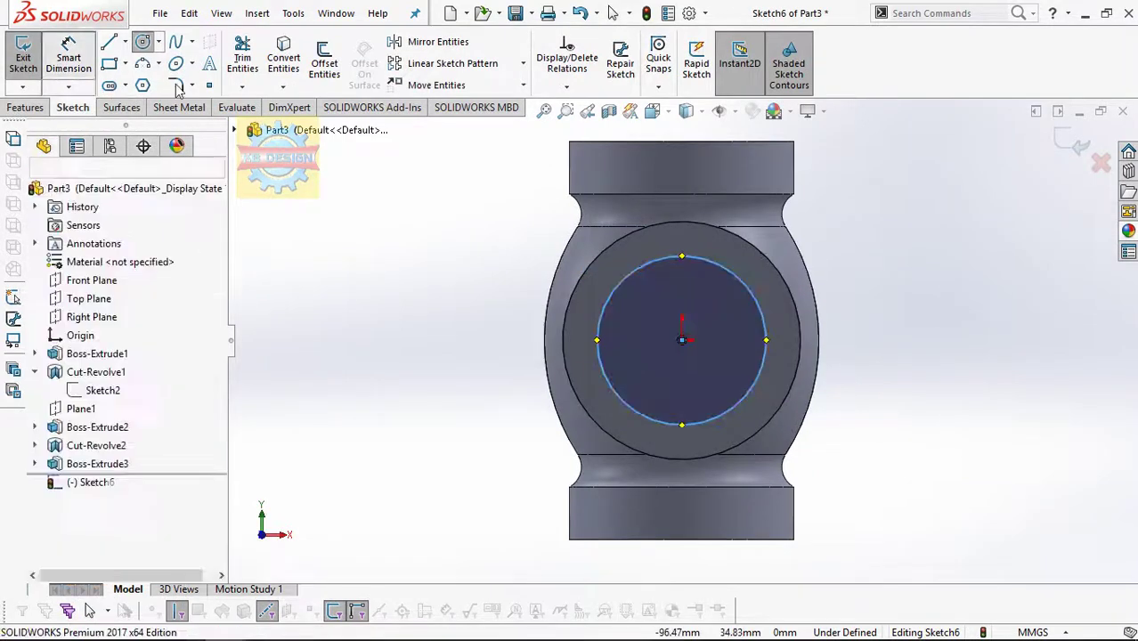
pyautogui.click(68, 58)
pyautogui.click(744, 285)
pyautogui.click(882, 417)
pyautogui.write('42.5')
pyautogui.press('Return')
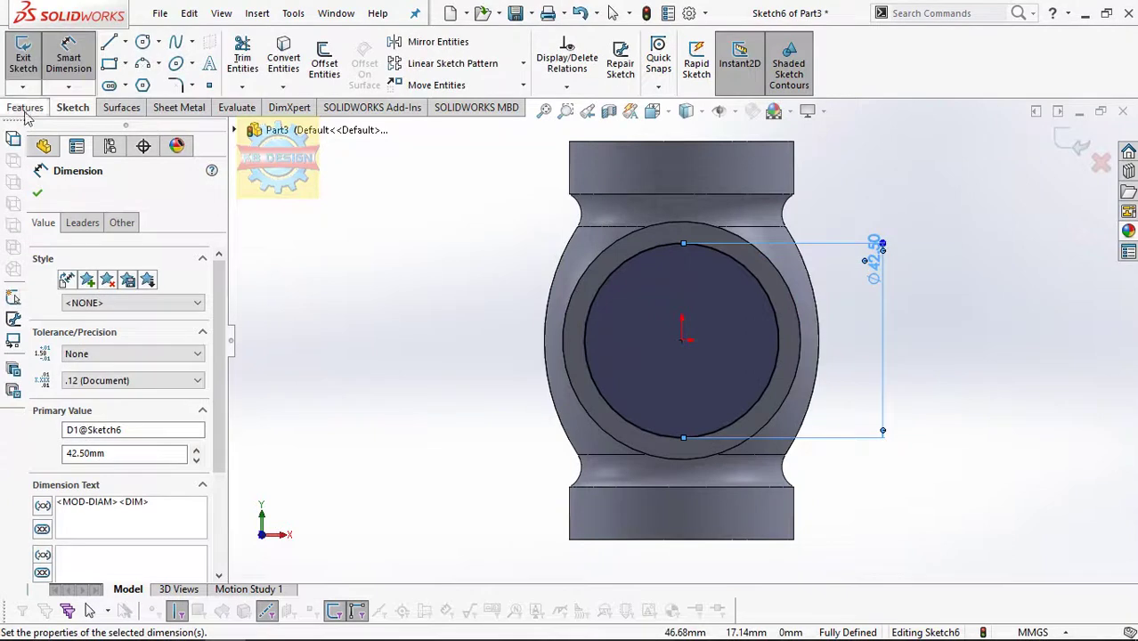
# - Extruded-cut the 42.5 mm circle Up To Next, boring into the tee's hollow interior
pyautogui.click(25, 108)
pyautogui.click(253, 59)
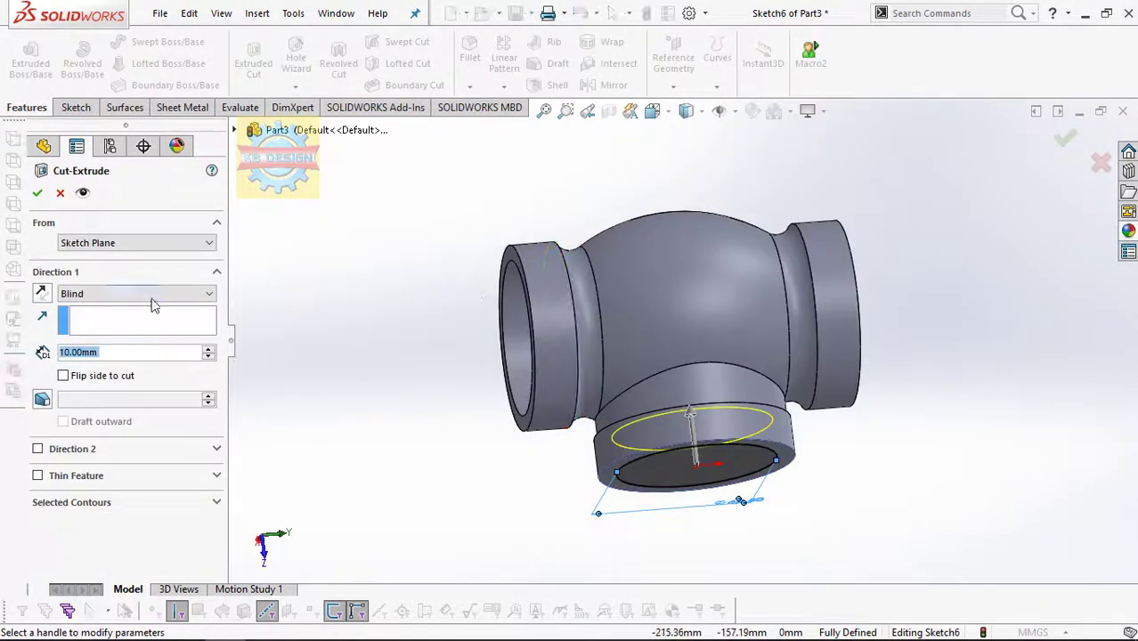
pyautogui.click(156, 295)
pyautogui.click(152, 340)
pyautogui.moveTo(499, 293); pyautogui.dragTo(323, 294, button='middle')
pyautogui.click(37, 192)
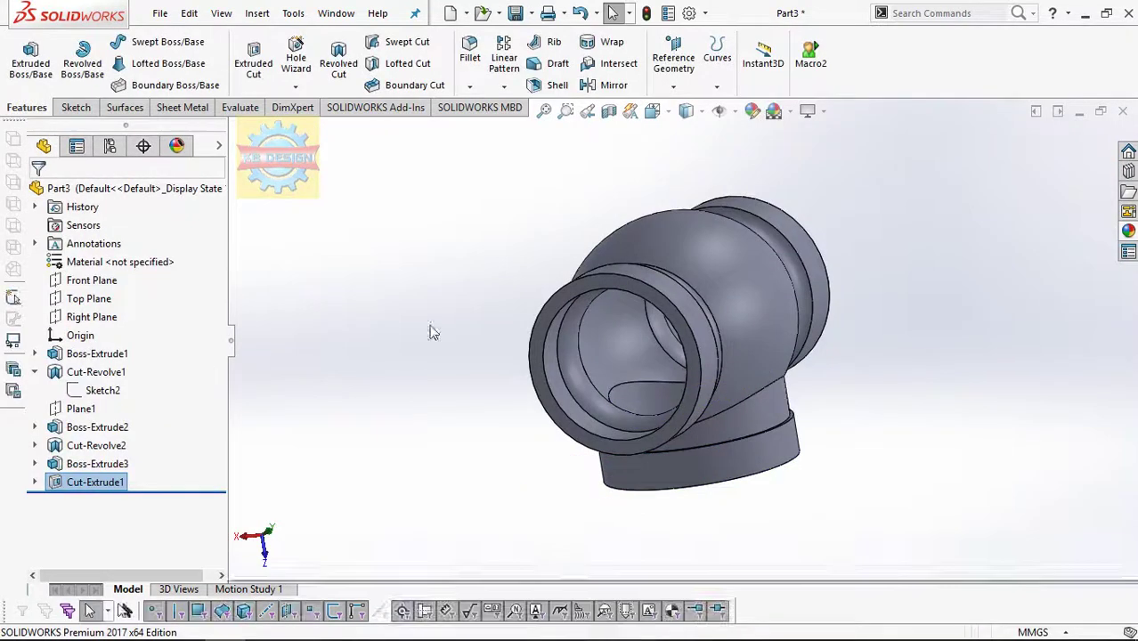
pyautogui.moveTo(488, 326)
pyautogui.mouseDown(button='middle')
pyautogui.moveTo(336, 281)
pyautogui.moveTo(440, 359)
pyautogui.moveTo(776, 369)
pyautogui.mouseUp(button='middle')
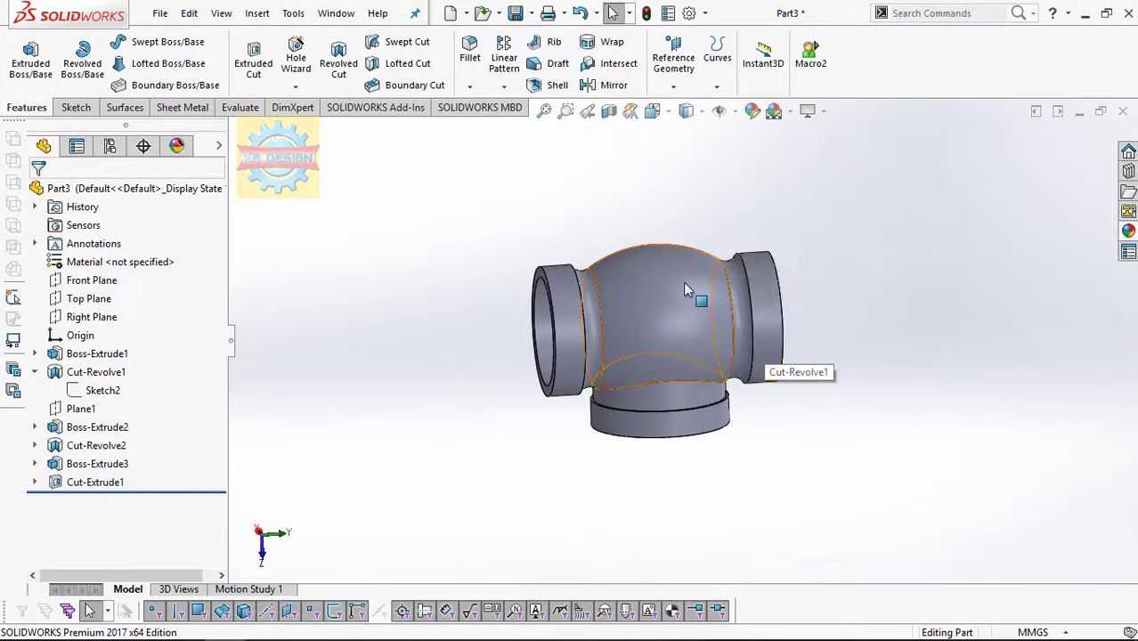
pyautogui.click(92, 317)
# - On the Right Plane, draw three connected lines forming a stepped profile inside the tee
pyautogui.click(132, 292)
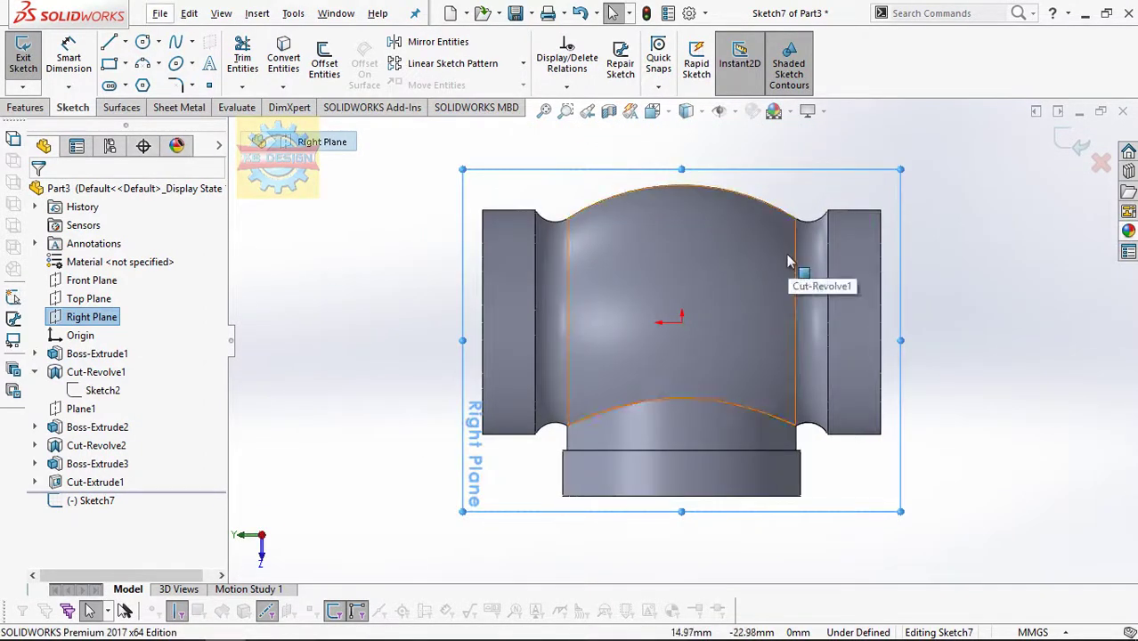
pyautogui.scroll(-1, 806, 258)
pyautogui.click(105, 42)
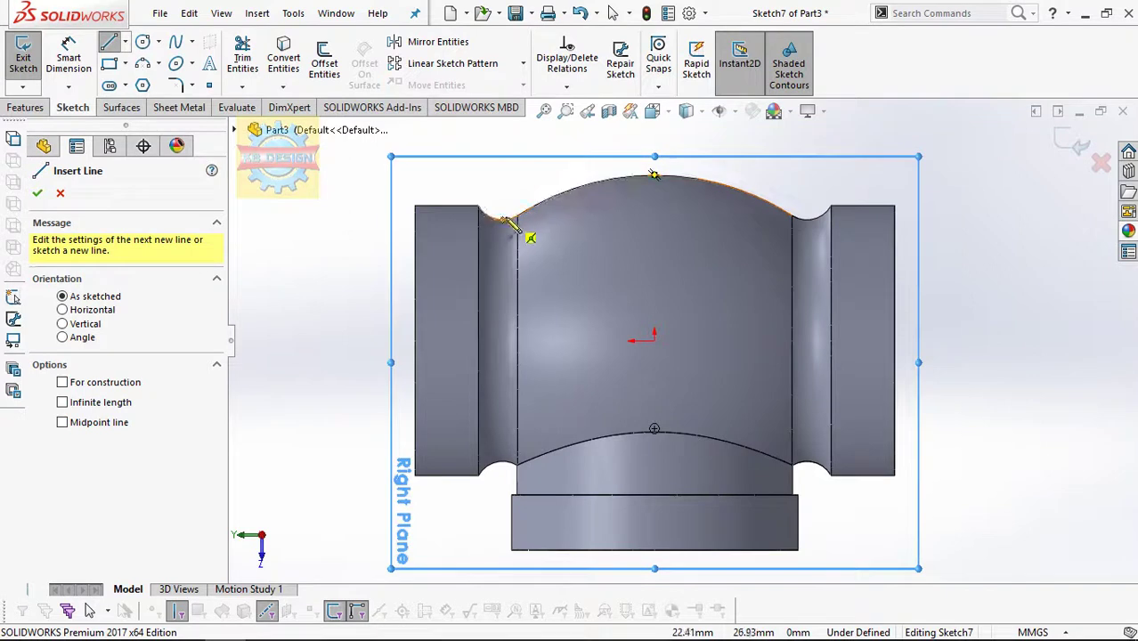
pyautogui.click(516, 230)
pyautogui.scroll(3, 561, 218)
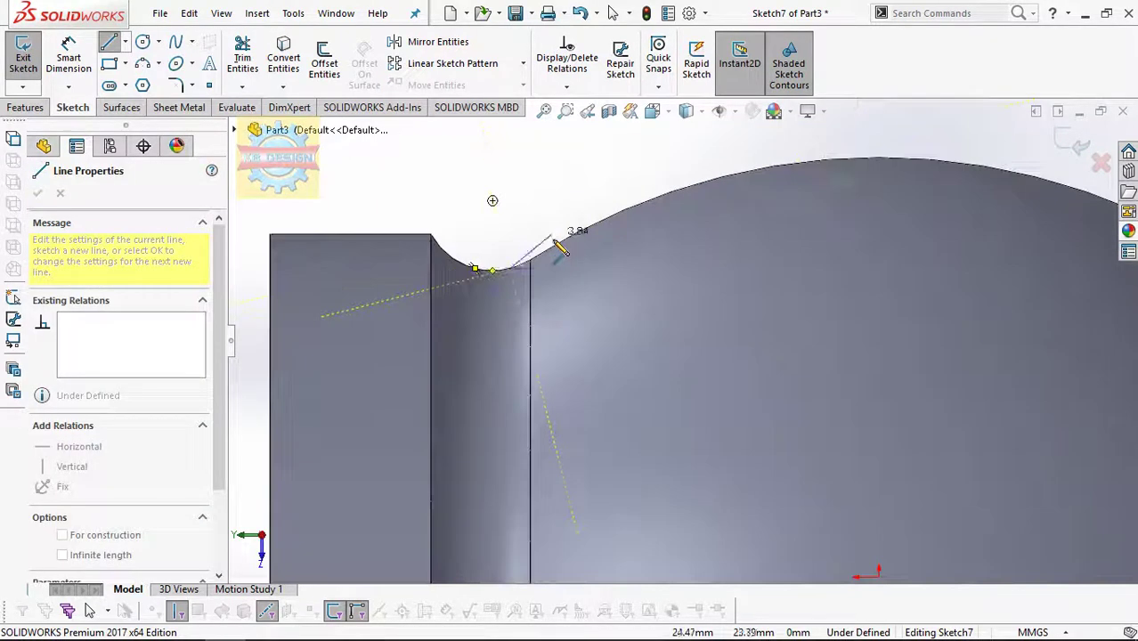
pyautogui.press('Escape')
pyautogui.click(109, 42)
pyautogui.click(519, 266)
pyautogui.click(643, 263)
pyautogui.scroll(3, 668, 294)
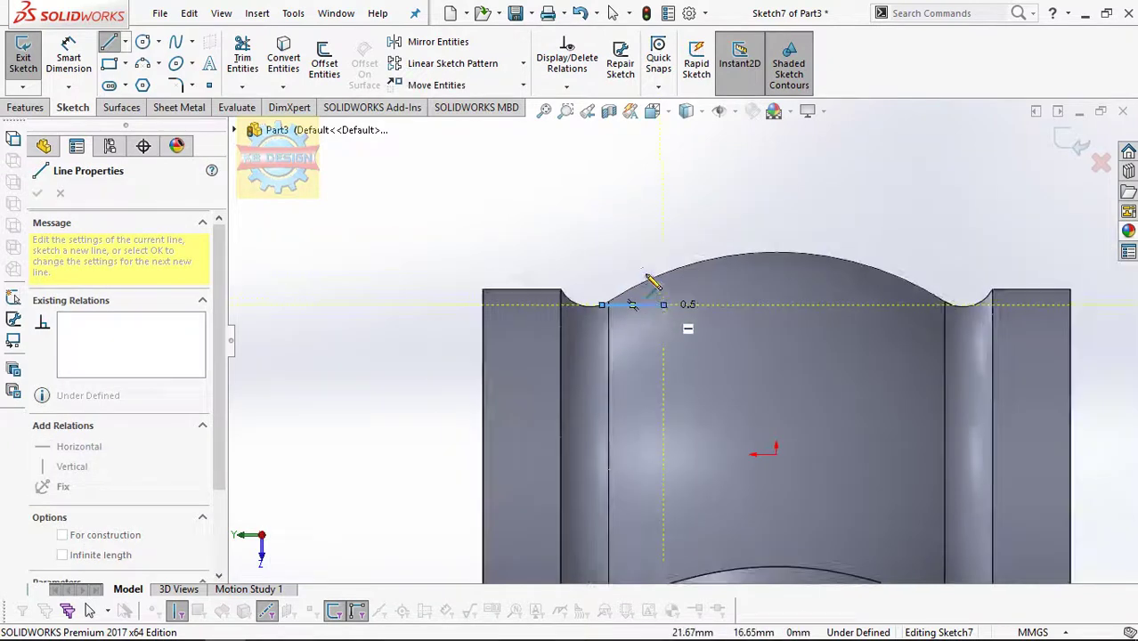
pyautogui.click(664, 436)
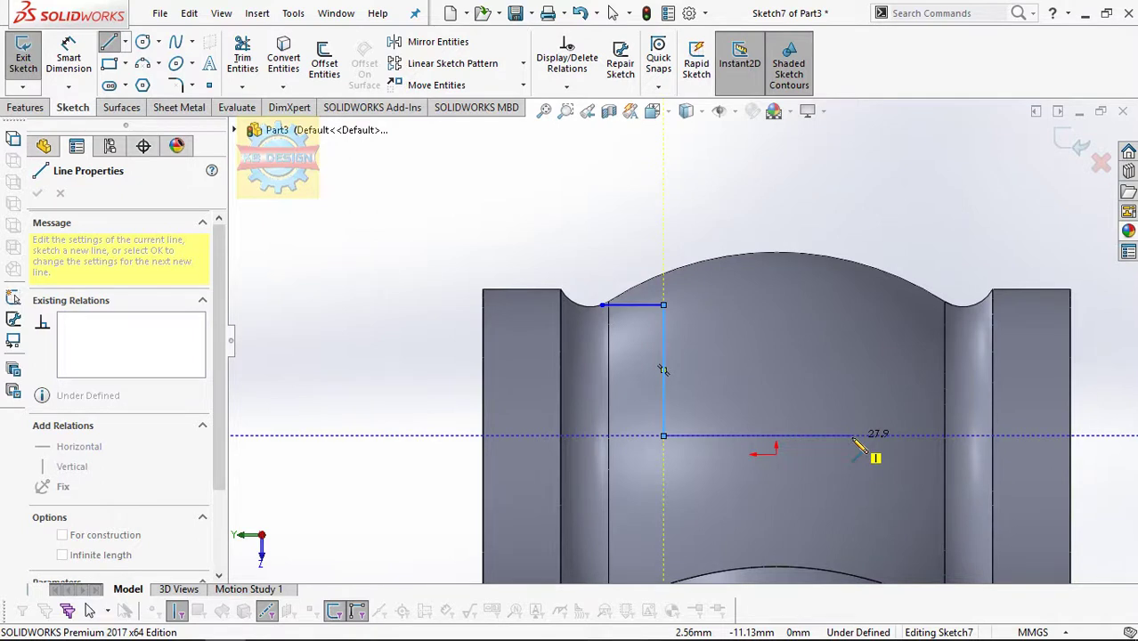
pyautogui.click(945, 435)
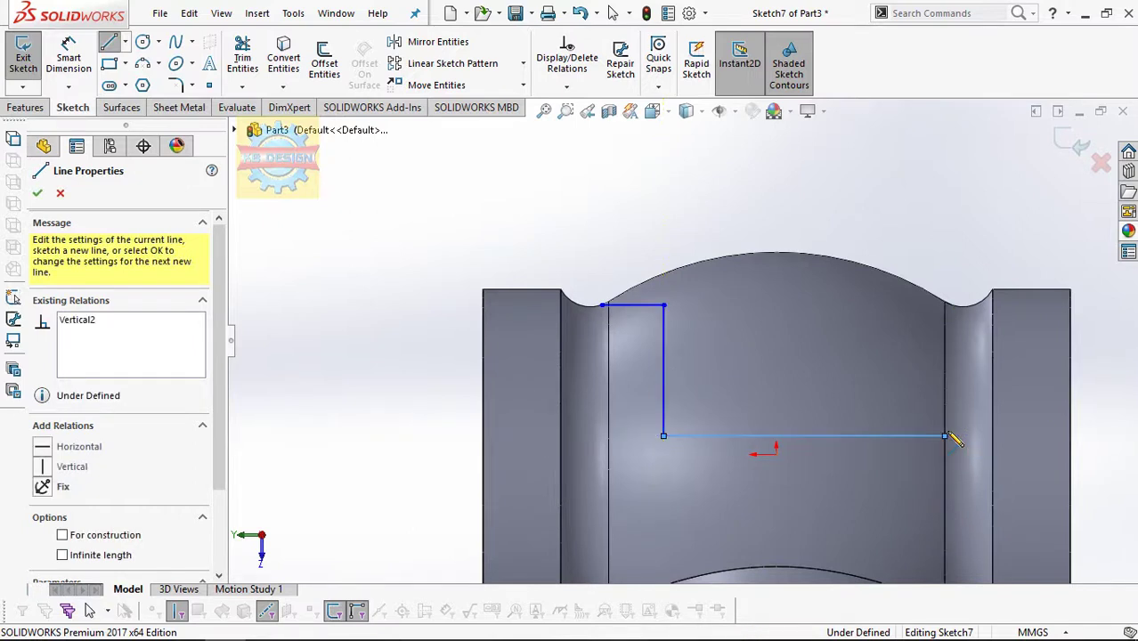
pyautogui.press('Escape')
pyautogui.press('Escape')
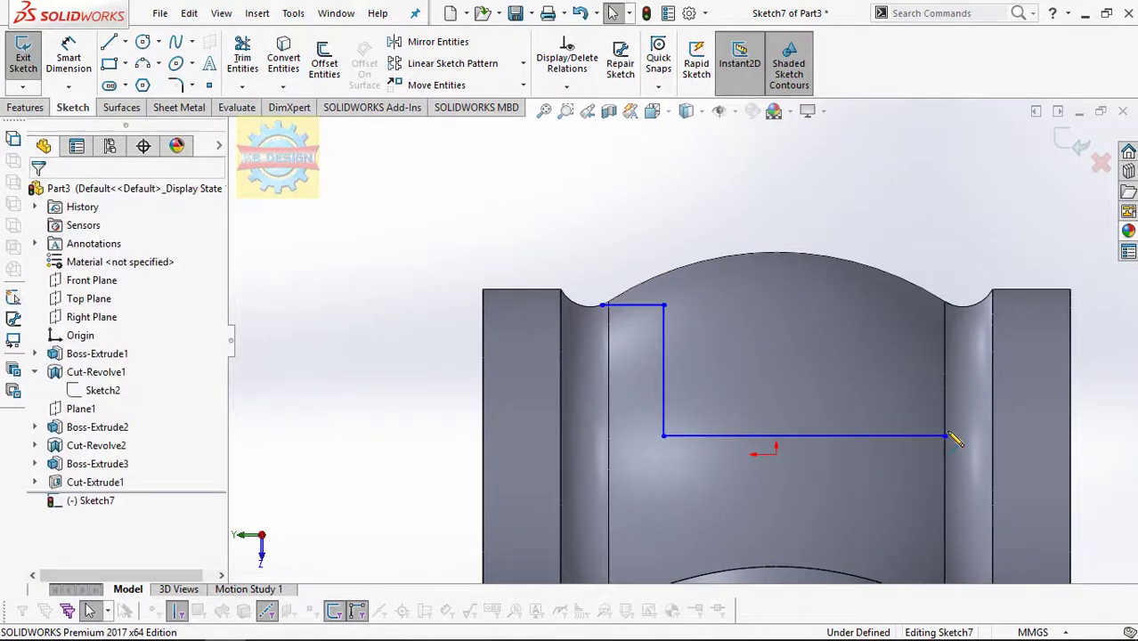
# - Make the line's endpoint coincident with the inner body edge
pyautogui.scroll(2, 701, 366)
pyautogui.scroll(-2, 701, 366)
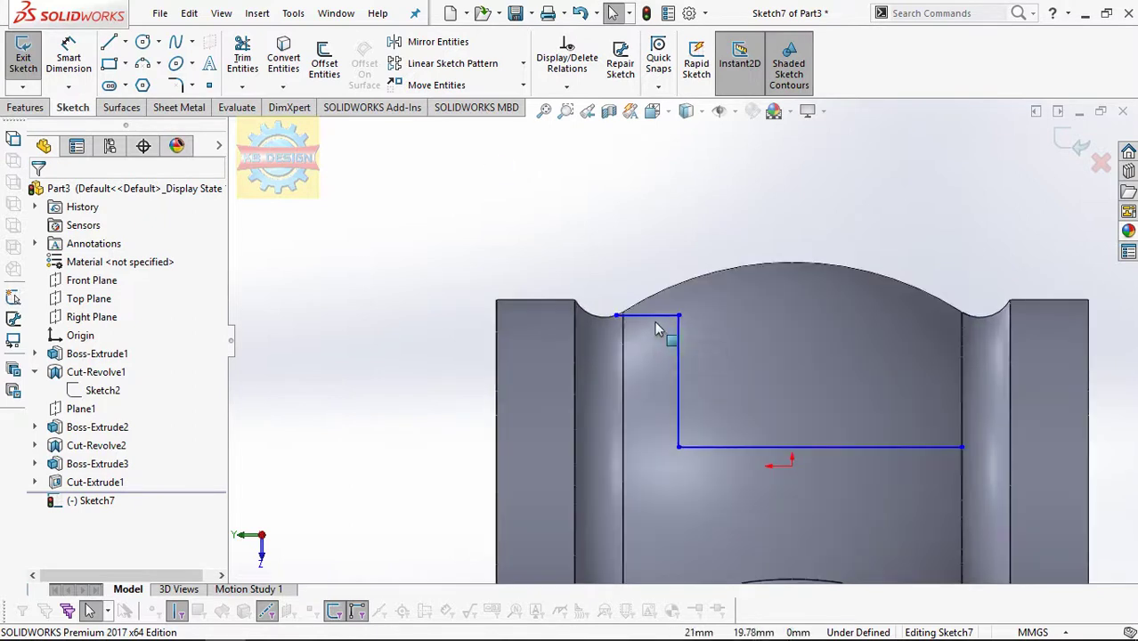
pyautogui.click(566, 86)
pyautogui.click(611, 128)
pyautogui.click(616, 316)
pyautogui.click(622, 383)
pyautogui.click(49, 486)
pyautogui.scroll(2, 683, 441)
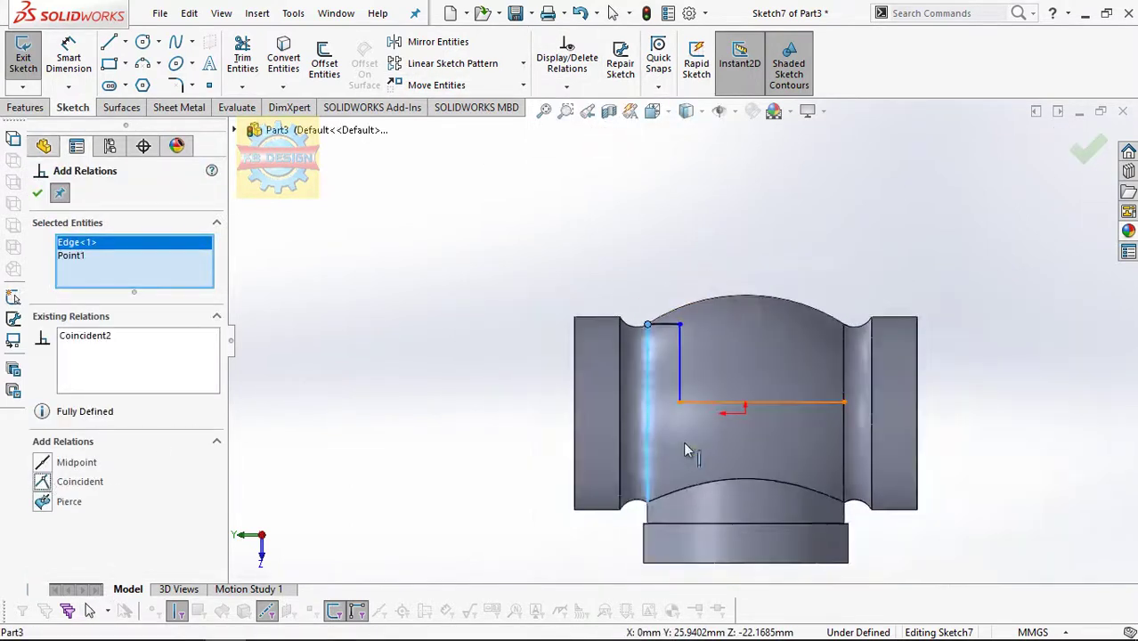
pyautogui.press('Escape')
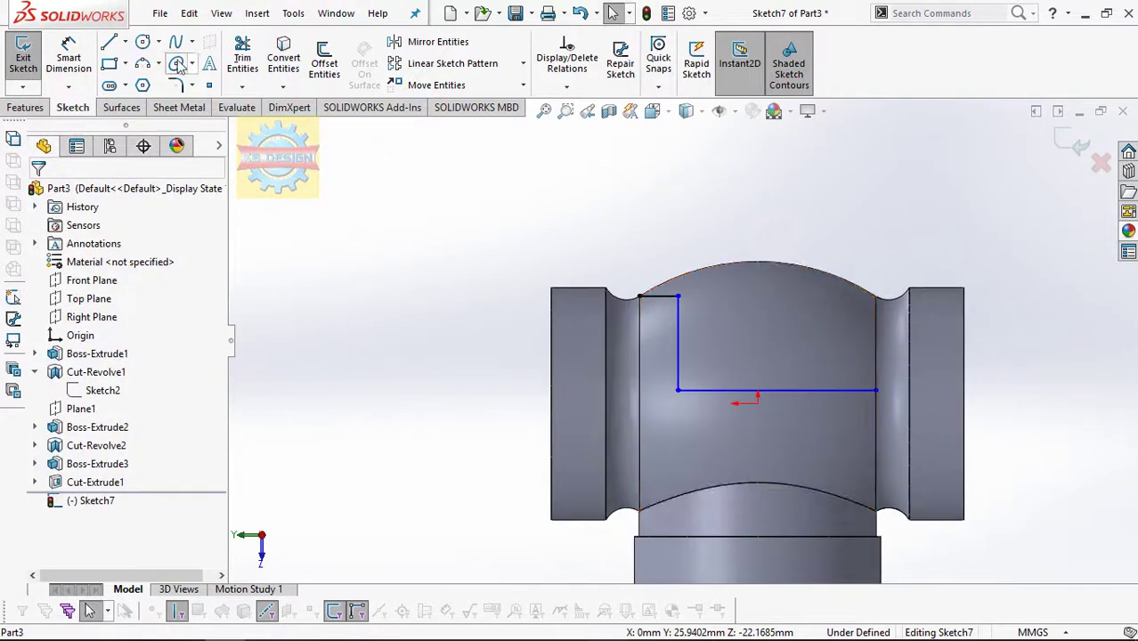
# - Draw the notched, stepped outline down the inner wall to the bottom arc edge
pyautogui.click(110, 46)
pyautogui.click(640, 295)
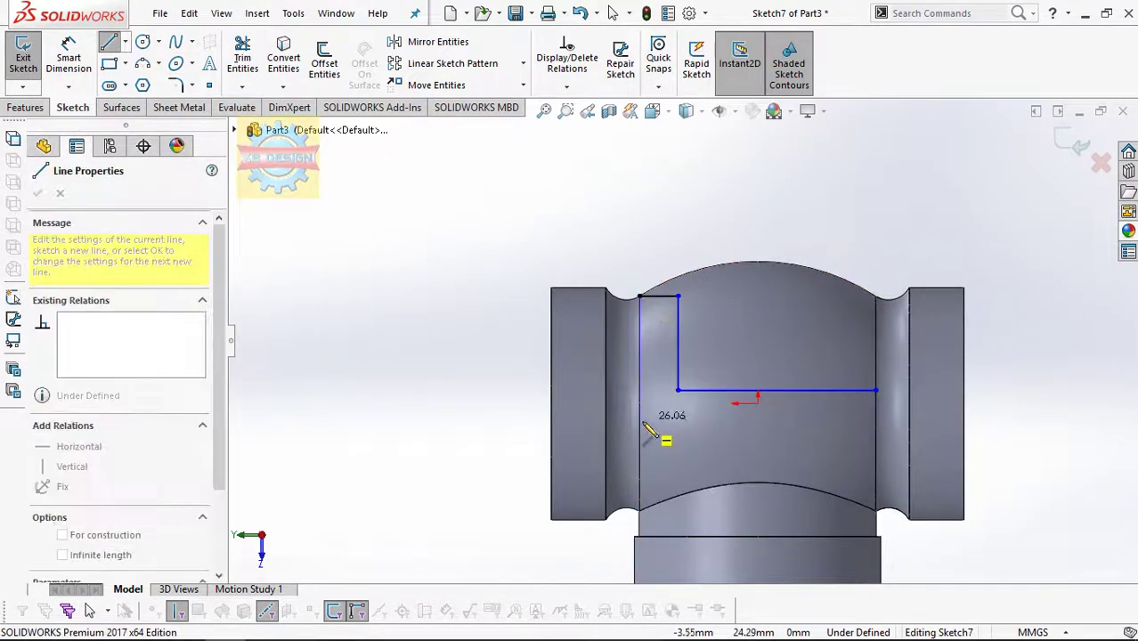
pyautogui.click(640, 418)
pyautogui.click(697, 419)
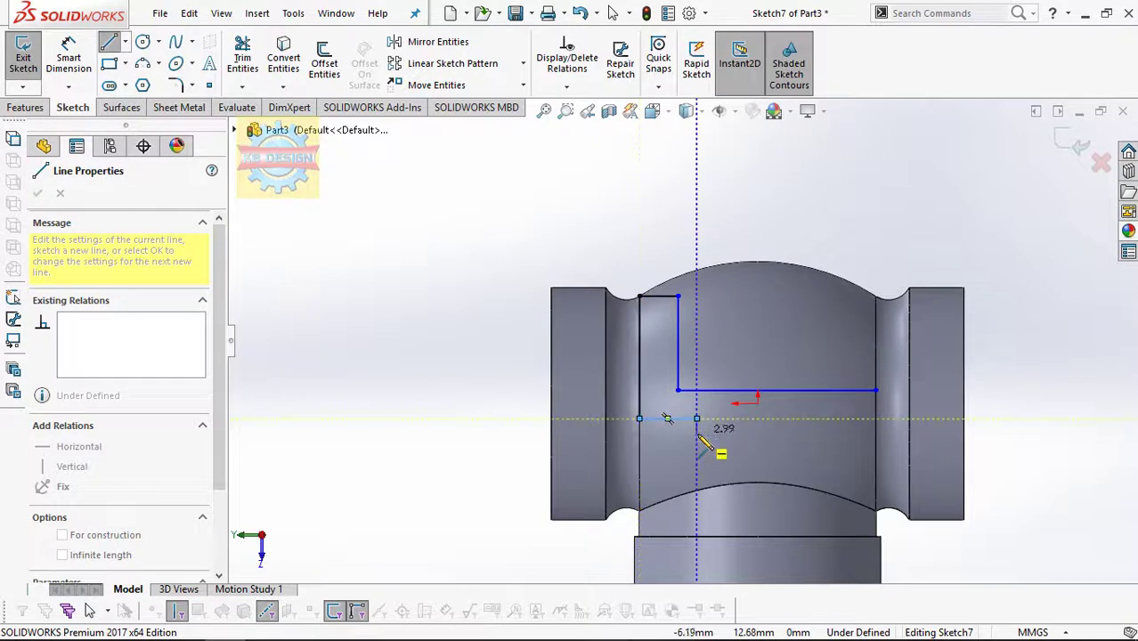
pyautogui.click(696, 433)
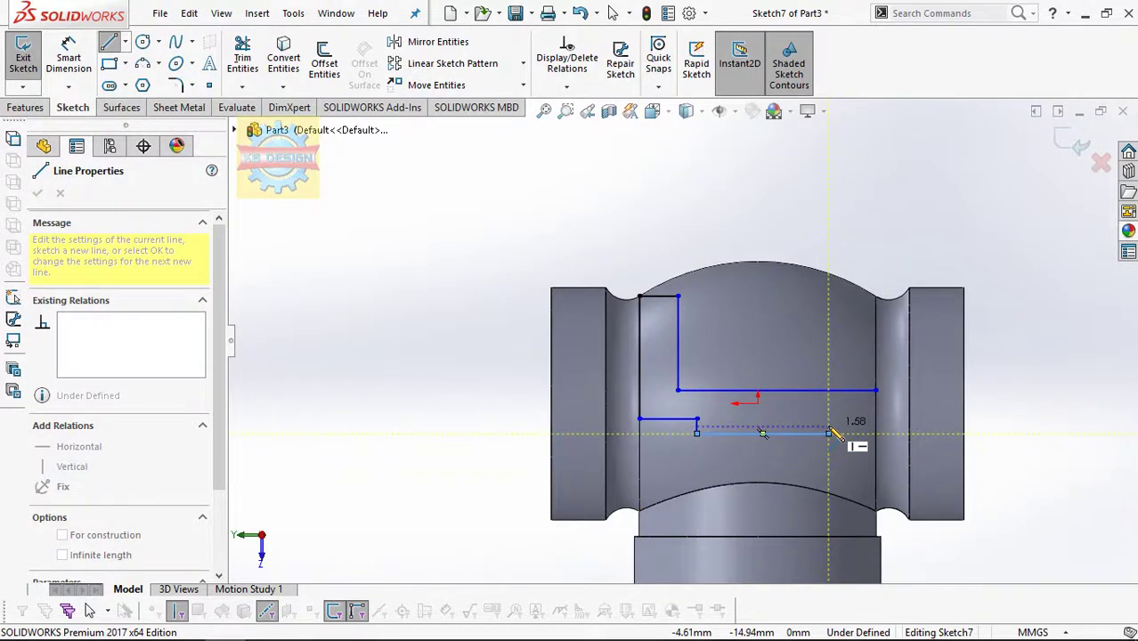
pyautogui.click(828, 433)
pyautogui.click(828, 418)
pyautogui.click(852, 418)
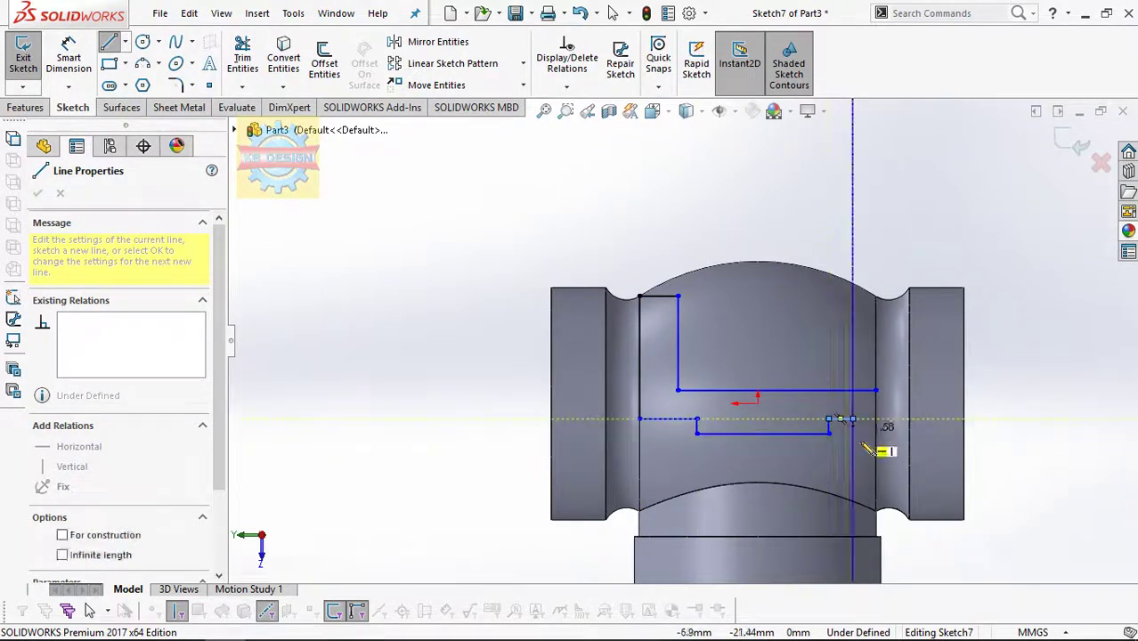
pyautogui.scroll(-3, 876, 529)
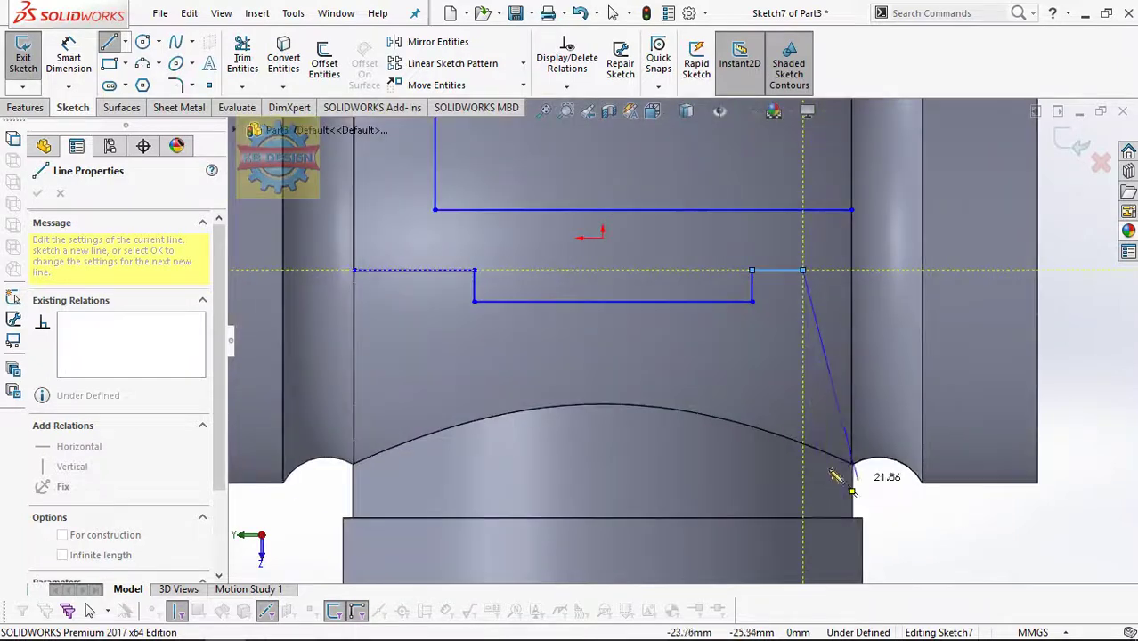
pyautogui.click(802, 463)
pyautogui.click(852, 463)
pyautogui.click(852, 210)
pyautogui.press('Escape')
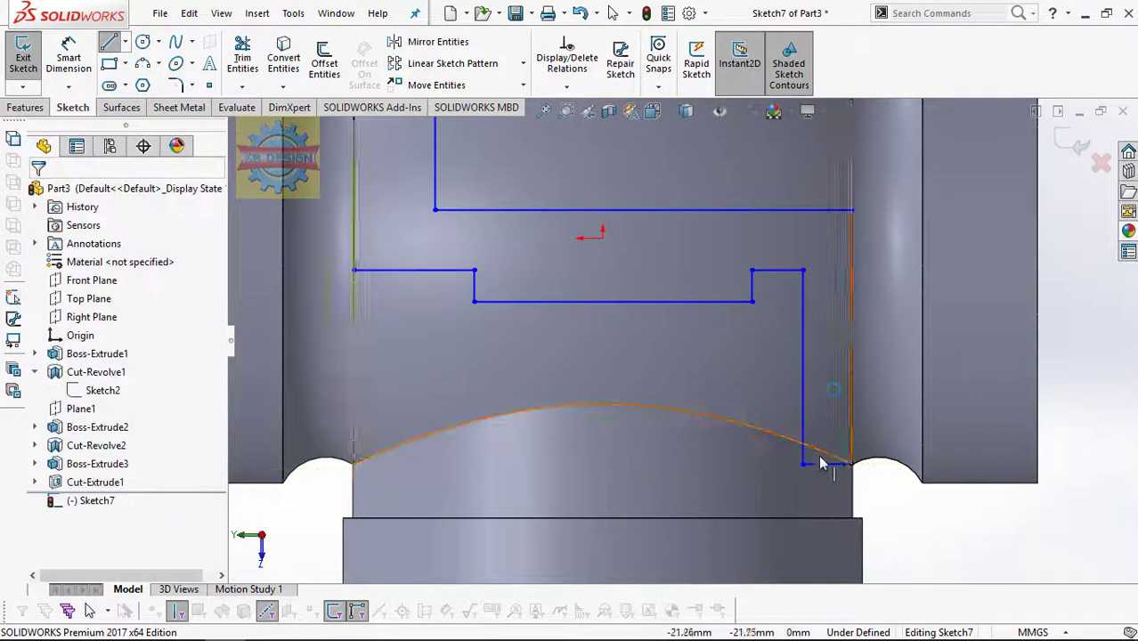
# - Give the short 5.08 mm bottom segment a Vertical relation
pyautogui.click(821, 464)
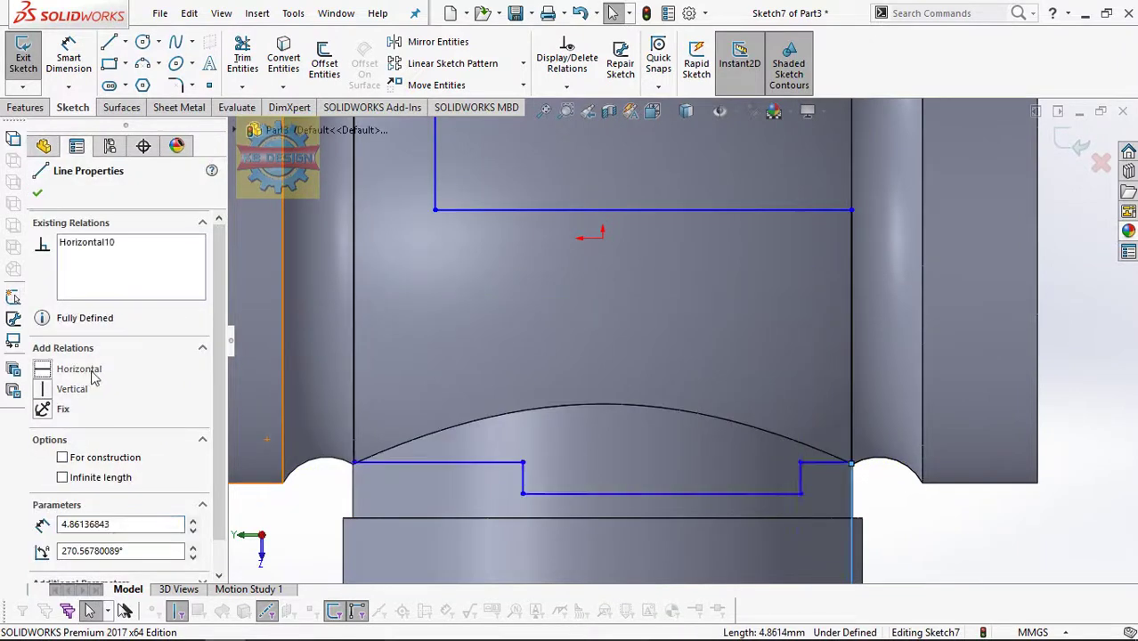
pyautogui.press('Escape')
pyautogui.click(820, 464)
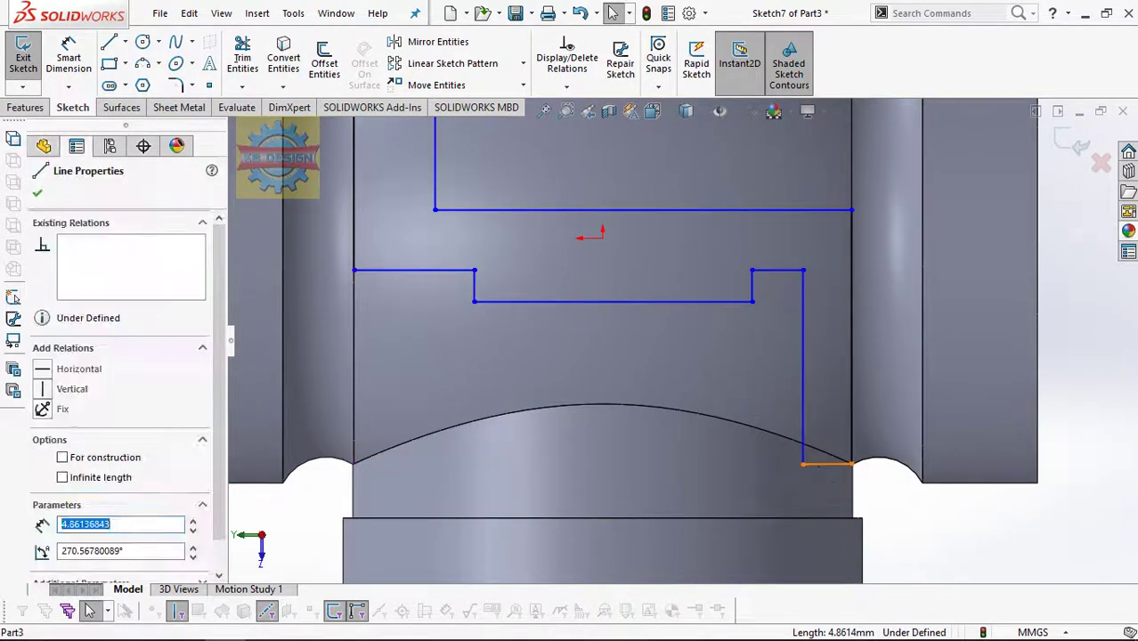
pyautogui.press('Escape')
pyautogui.click(782, 444)
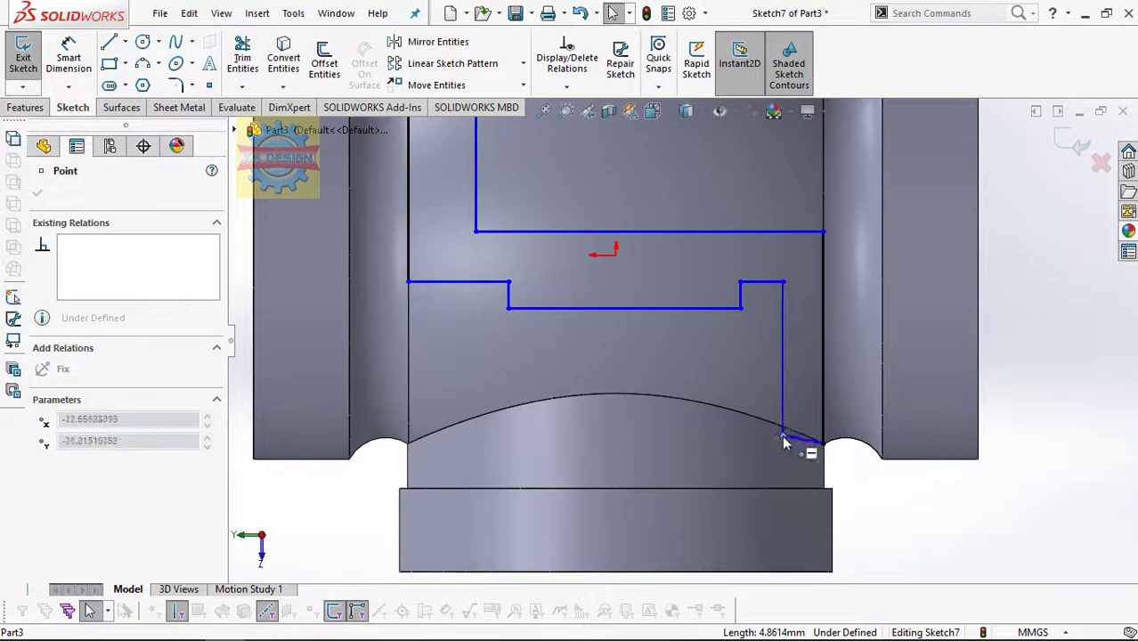
pyautogui.press('Escape')
pyautogui.click(800, 444)
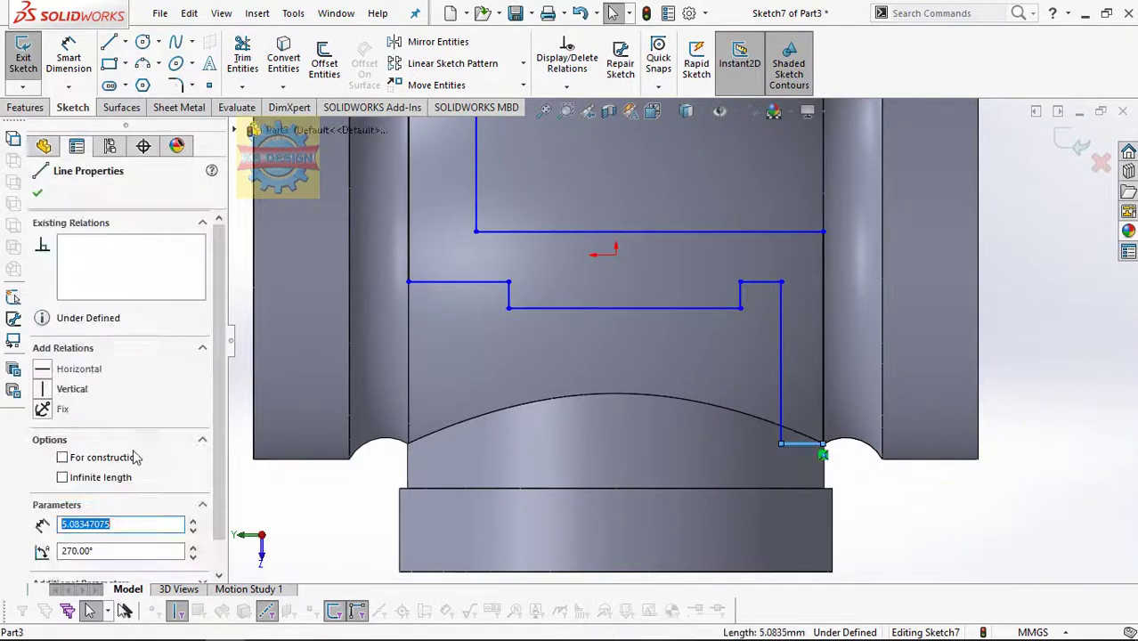
pyautogui.click(43, 389)
pyautogui.scroll(-2, 683, 342)
pyautogui.click(767, 414)
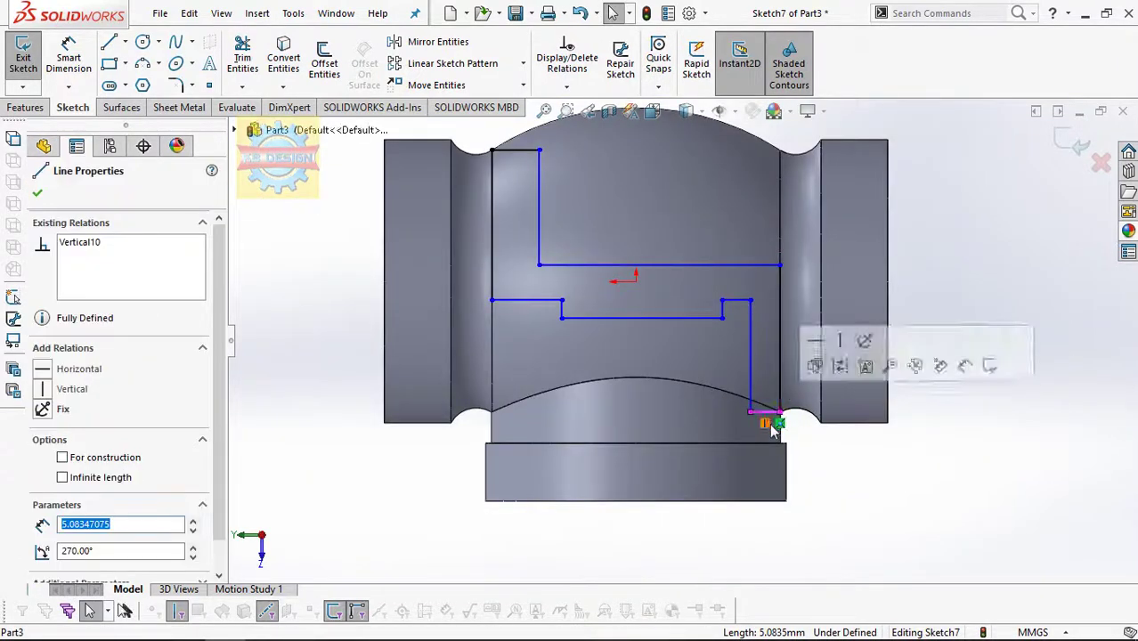
pyautogui.press('Escape')
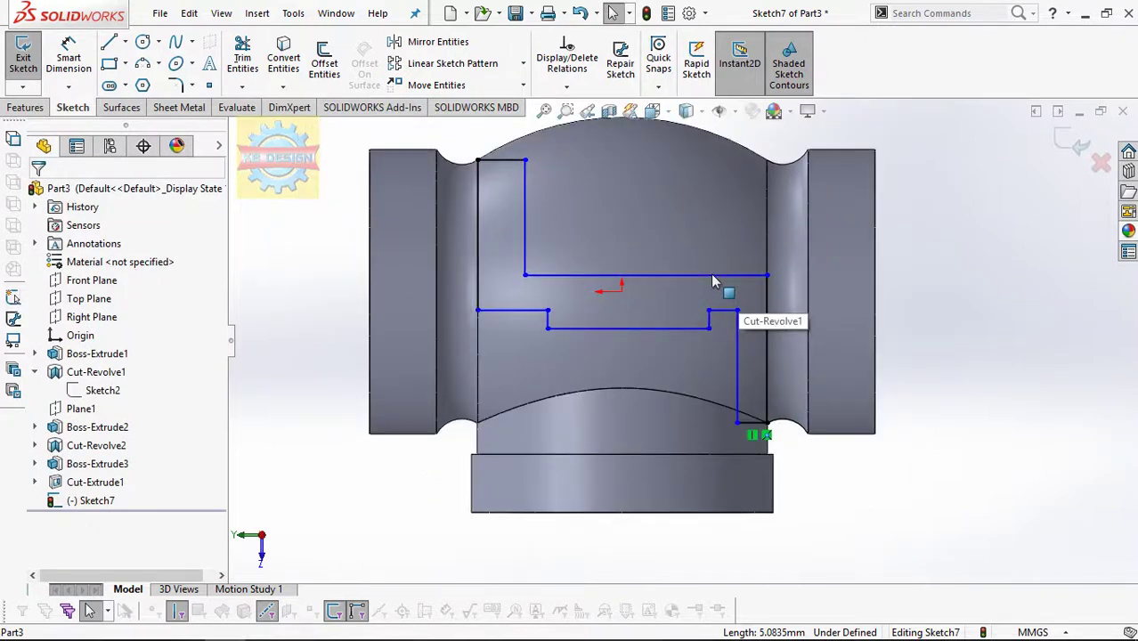
# - Make the lower line's midpoint horizontal with the sketch origin
pyautogui.click(69, 58)
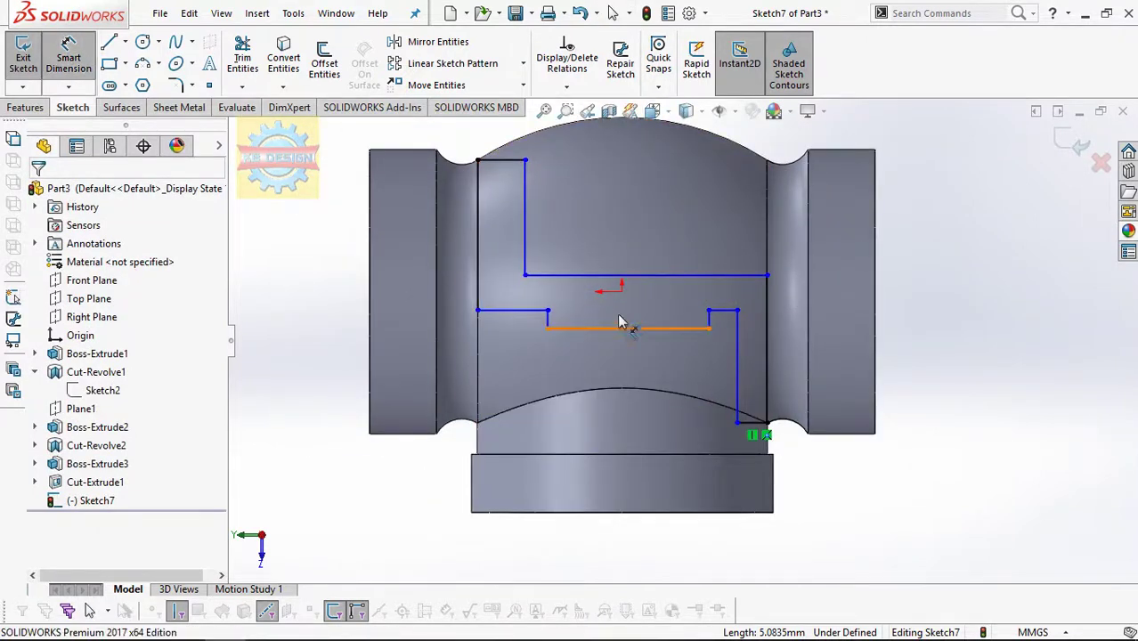
pyautogui.press('Escape')
pyautogui.click(566, 87)
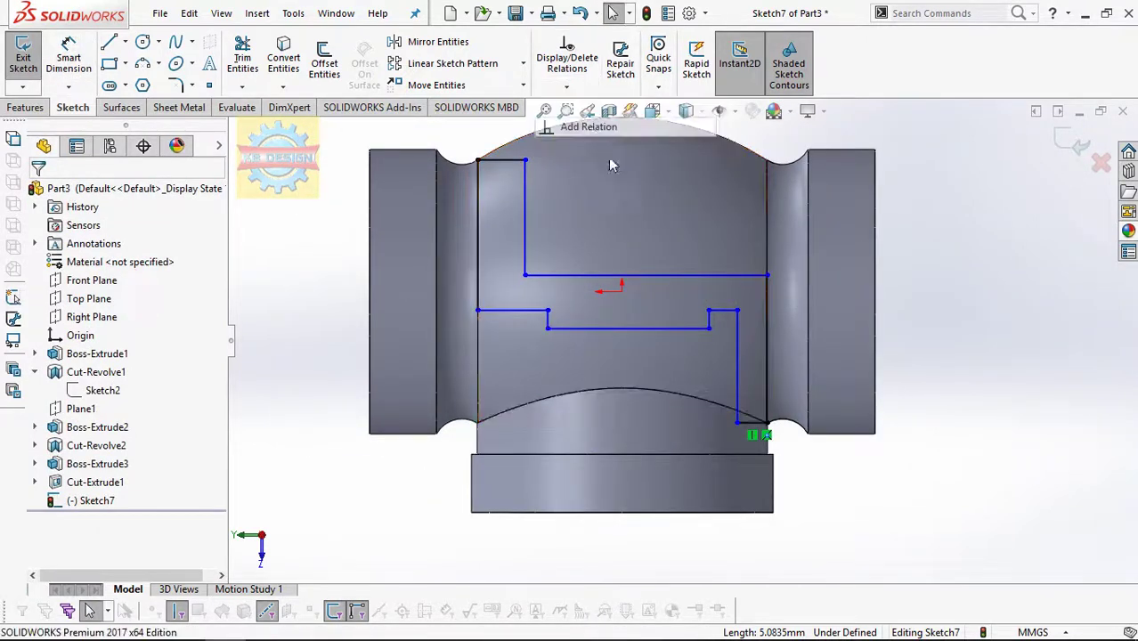
pyautogui.click(587, 126)
pyautogui.click(623, 298)
pyautogui.click(626, 329)
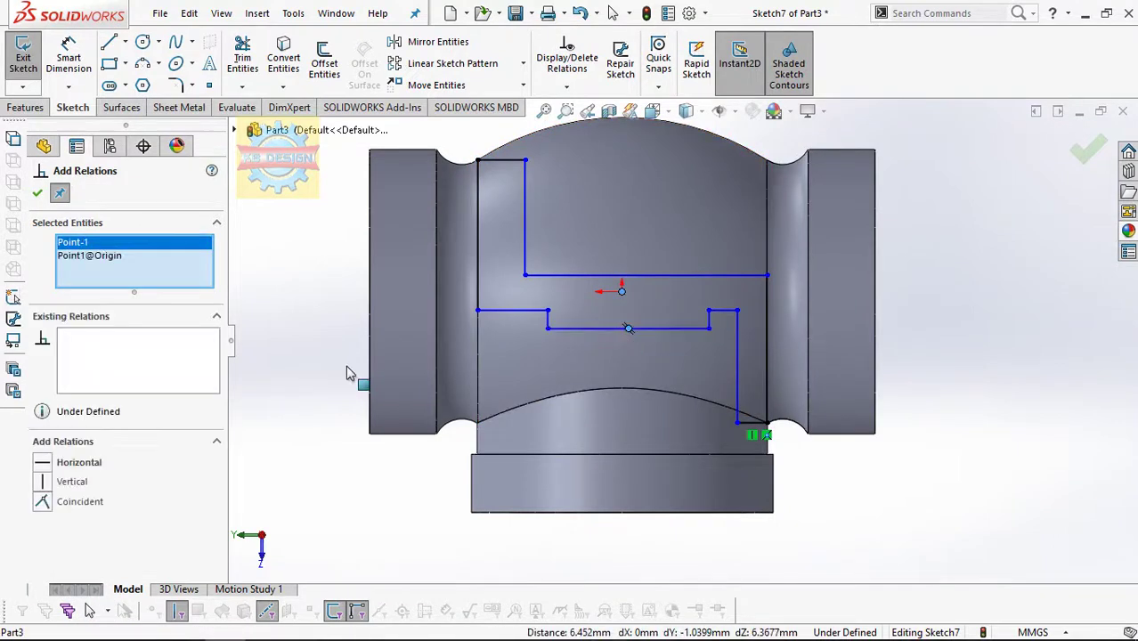
pyautogui.click(72, 462)
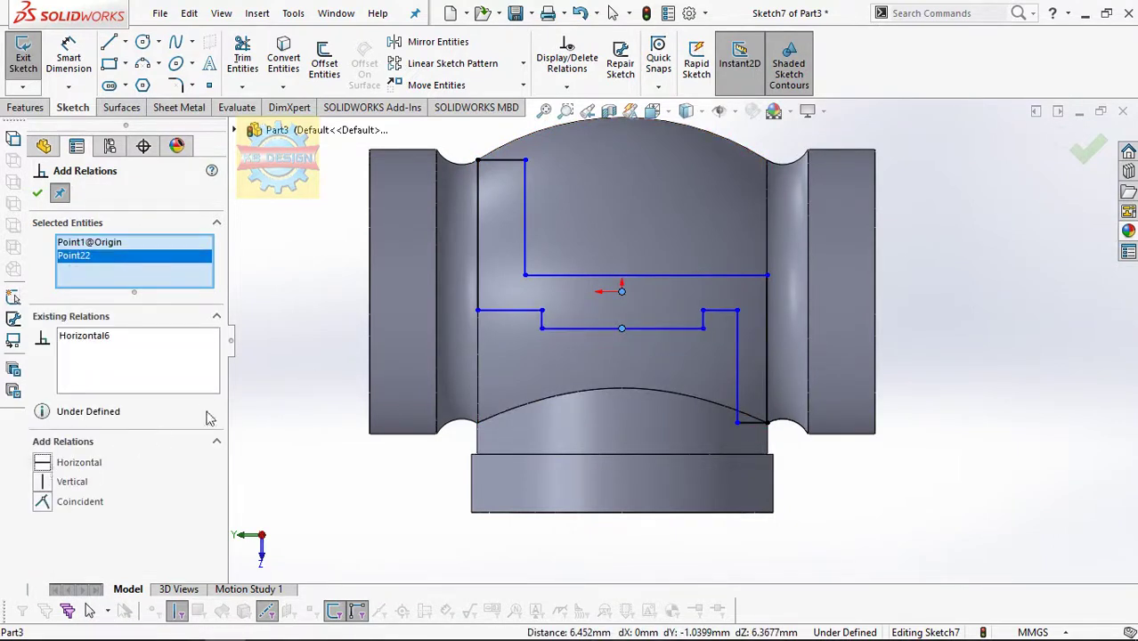
pyautogui.press('Escape')
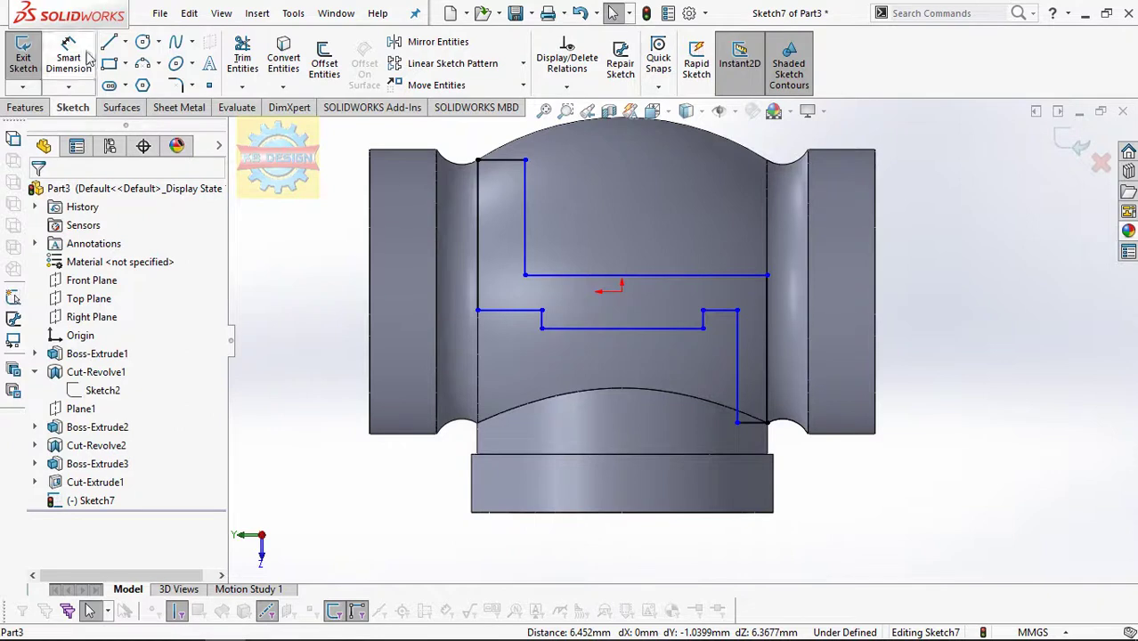
# - Dimension the right and left partition walls at 4 mm each
pyautogui.click(68, 58)
pyautogui.click(766, 325)
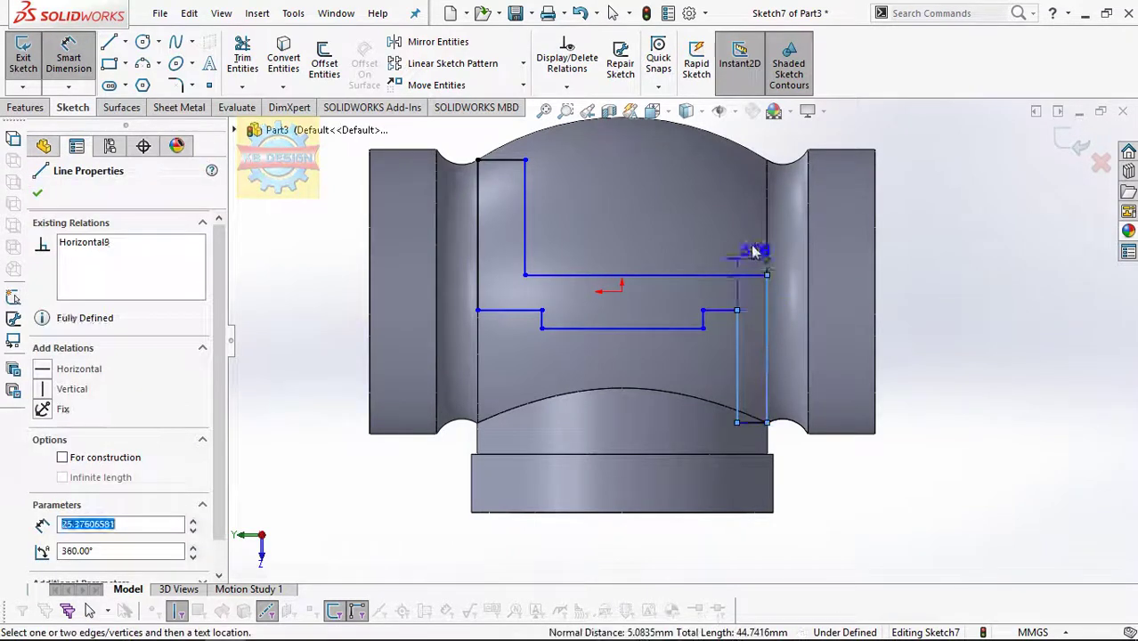
pyautogui.click(752, 251)
pyautogui.write('4')
pyautogui.press('Return')
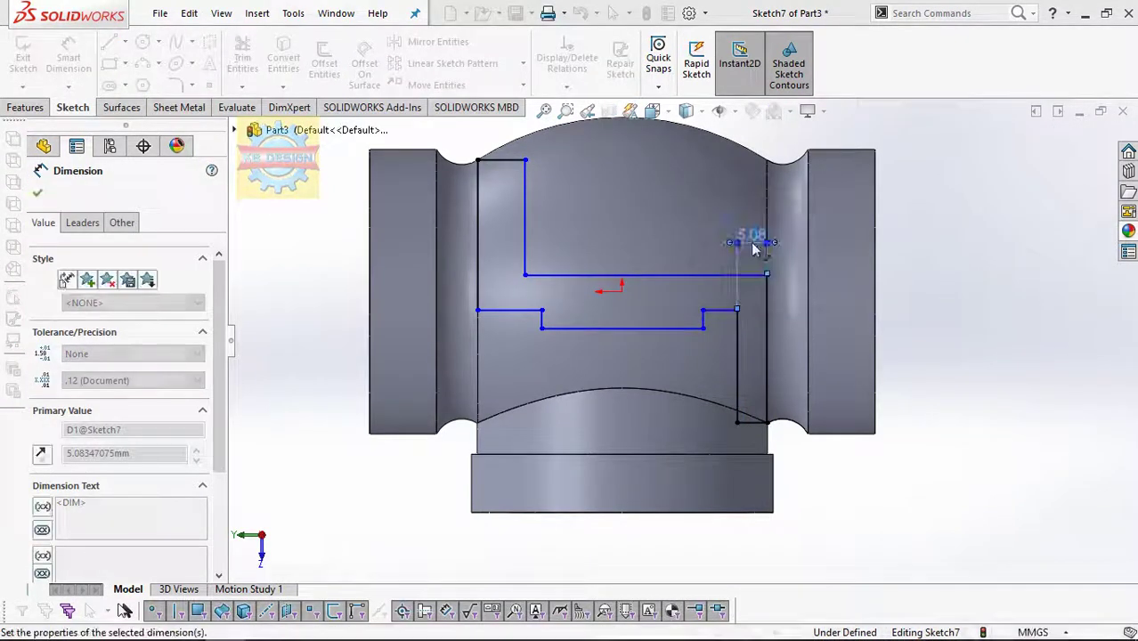
pyautogui.click(524, 228)
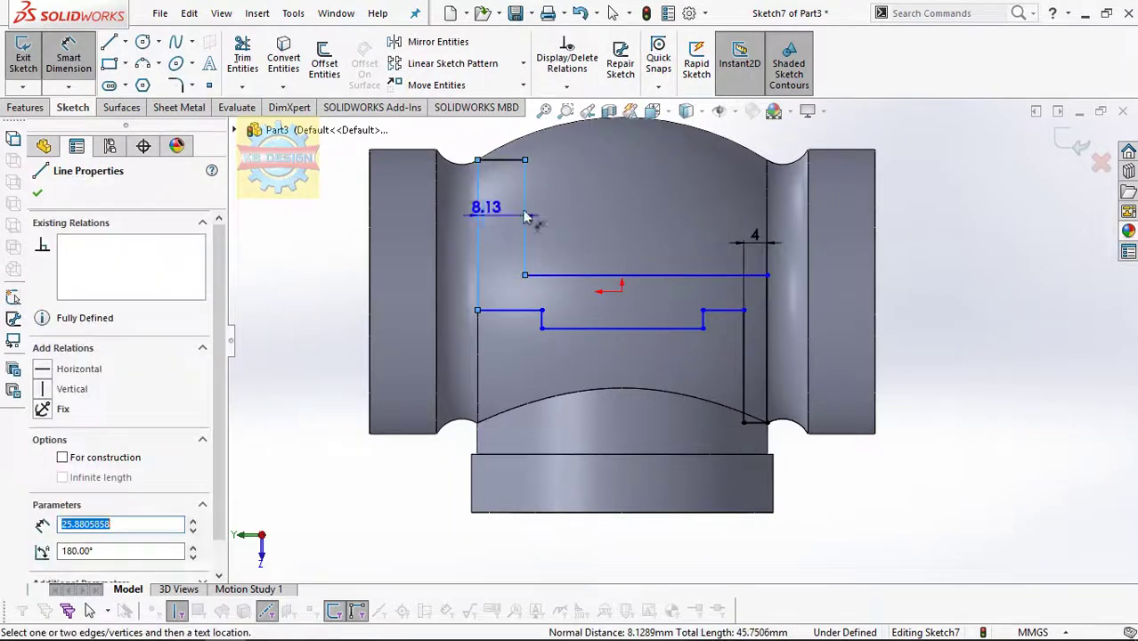
pyautogui.click(554, 214)
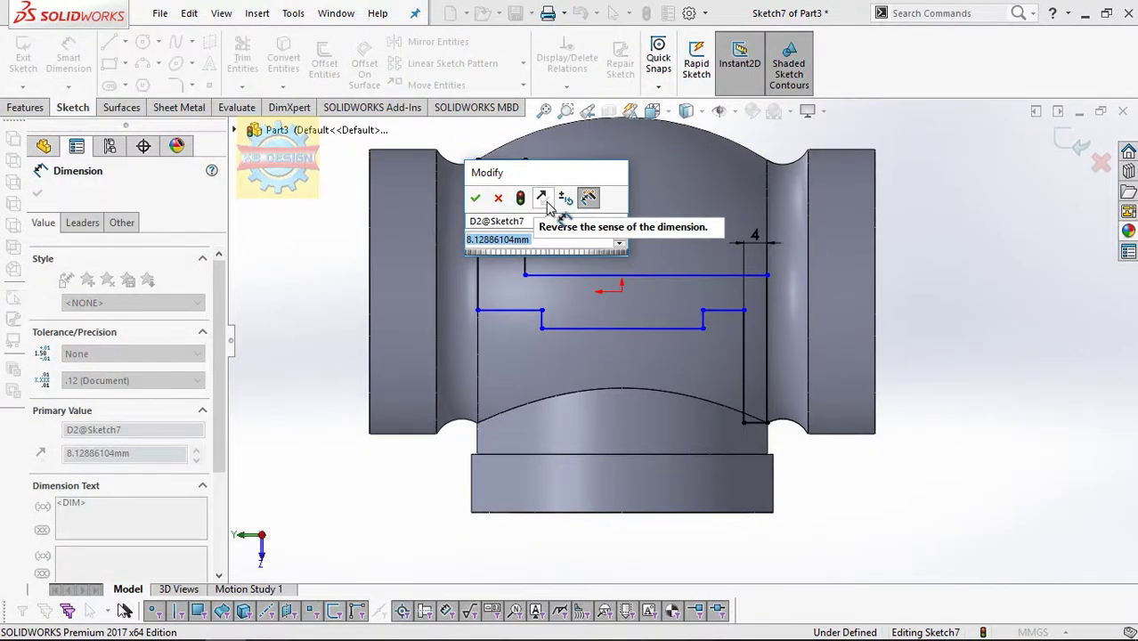
pyautogui.write('4')
pyautogui.press('Return')
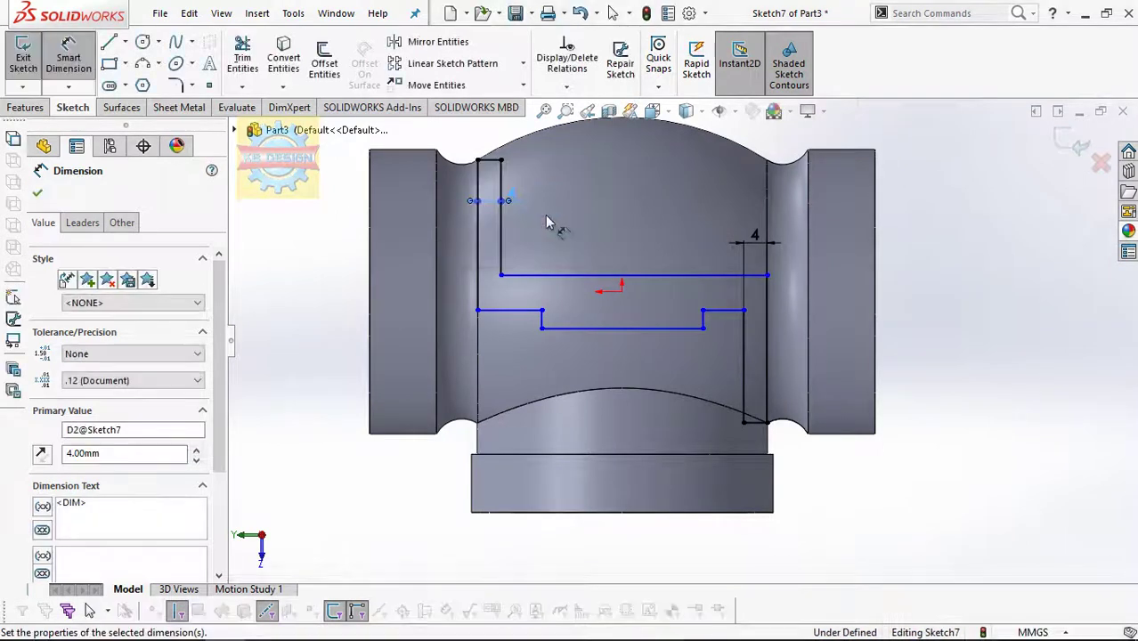
# - Dimension the lower line at 30 mm and the short-line spacing at 4 mm
pyautogui.click(606, 329)
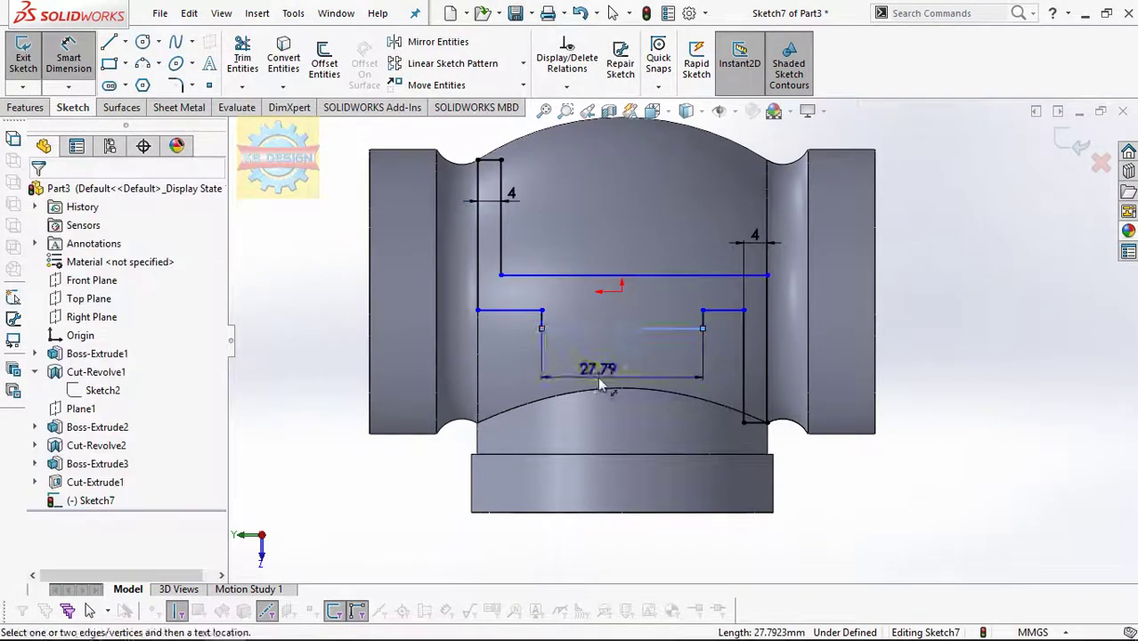
pyautogui.click(598, 374)
pyautogui.write('30')
pyautogui.press('Return')
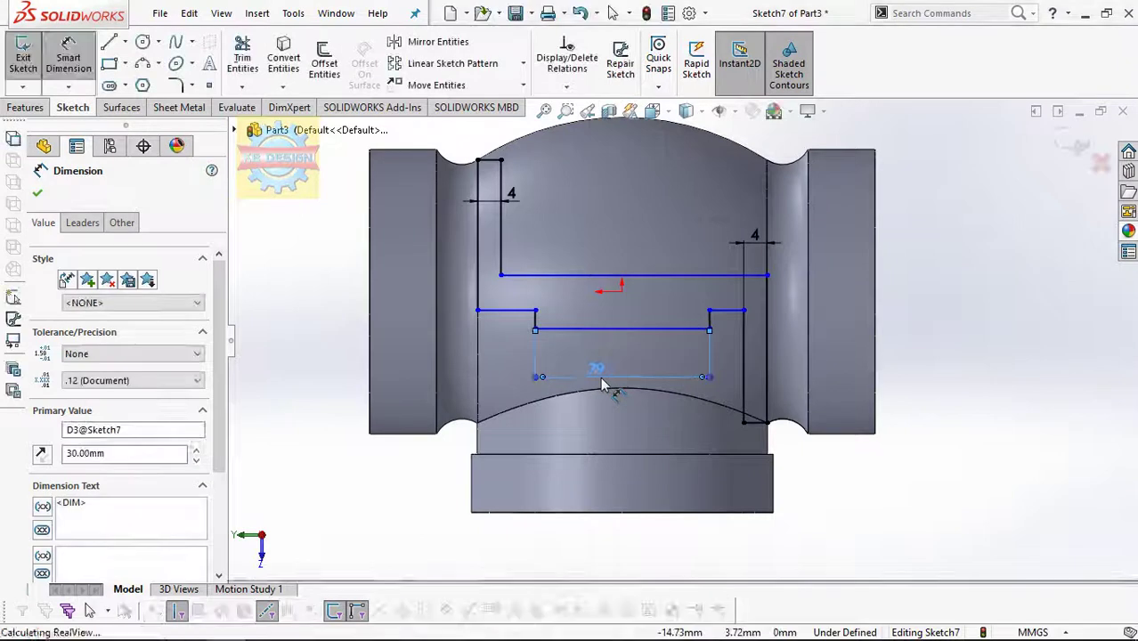
pyautogui.click(496, 312)
pyautogui.click(545, 274)
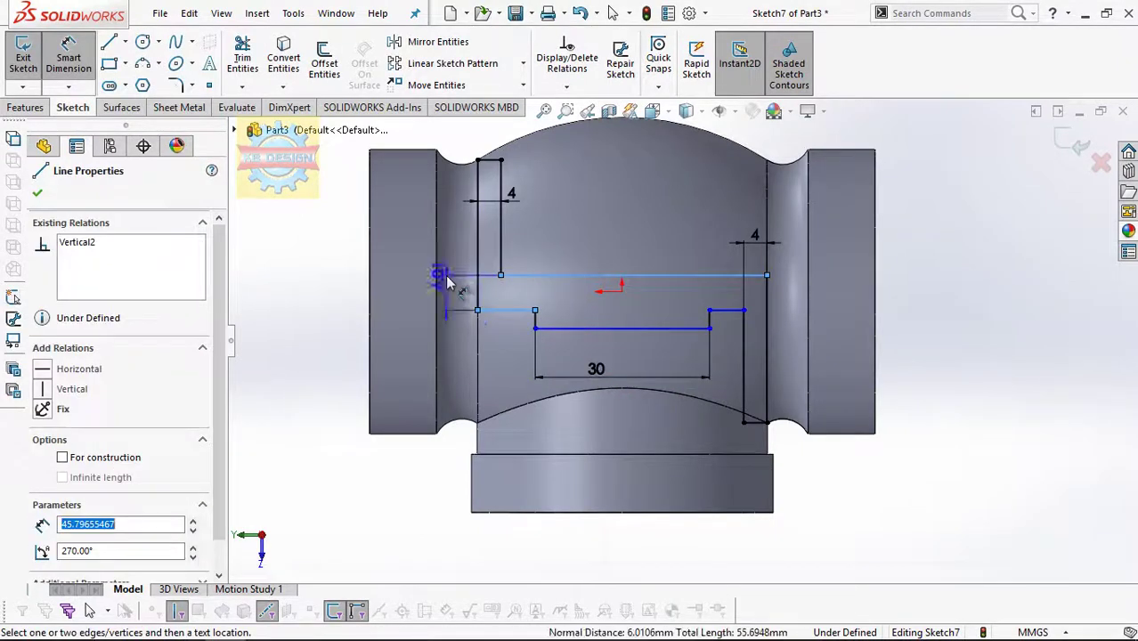
pyautogui.click(449, 289)
pyautogui.write('4')
pyautogui.press('Return')
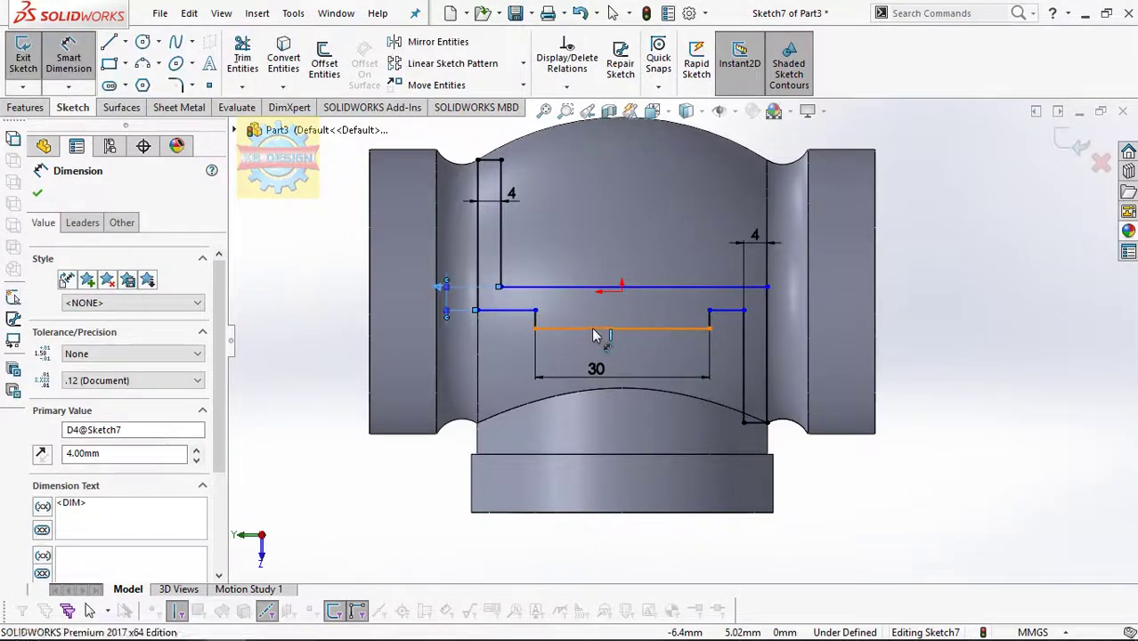
# - Add the 7 mm vertical dimension between the lower and upper lines
pyautogui.click(598, 329)
pyautogui.click(573, 288)
pyautogui.click(583, 252)
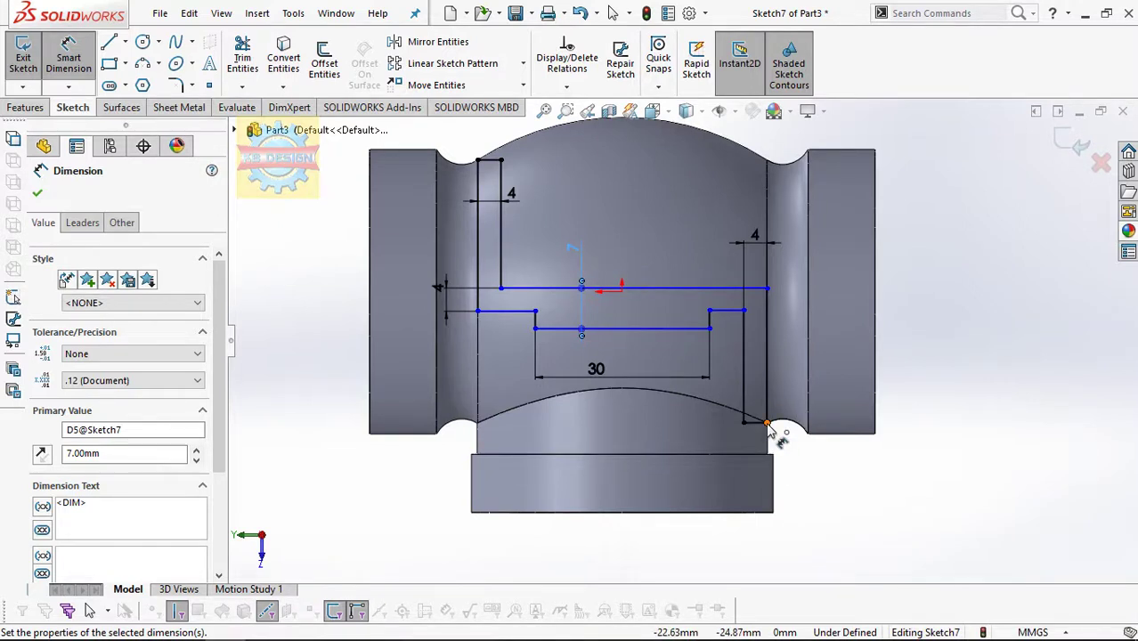
pyautogui.scroll(3, 762, 420)
# - Extrude the partition sketch as a boss with Direction 1 ending Up To Body
pyautogui.moveTo(814, 414); pyautogui.dragTo(773, 407, button='middle')
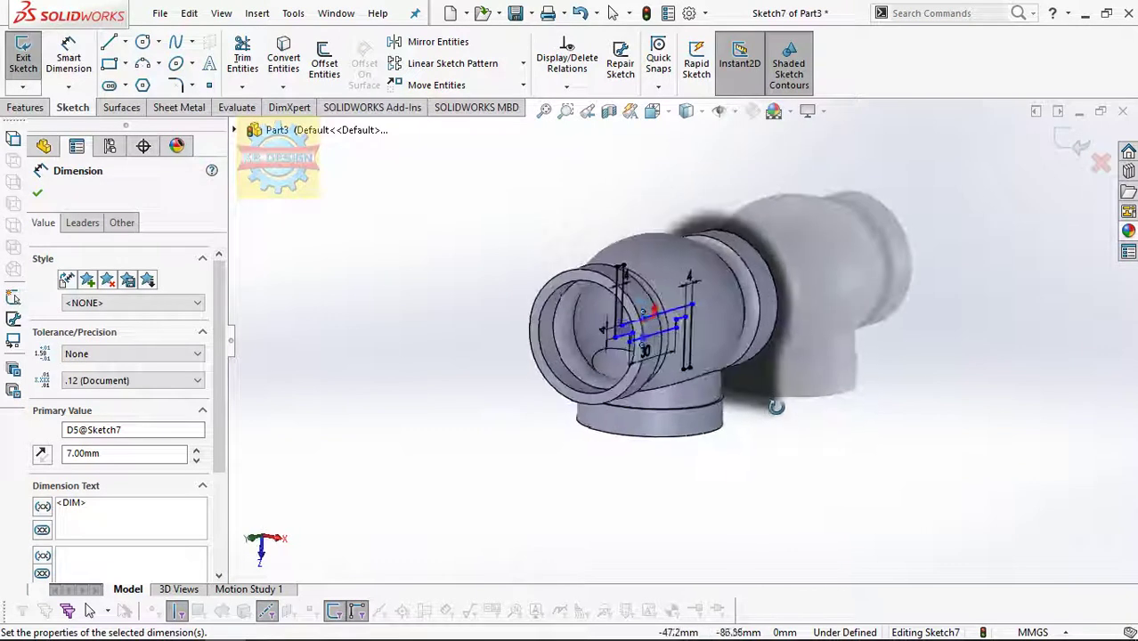
pyautogui.click(25, 106)
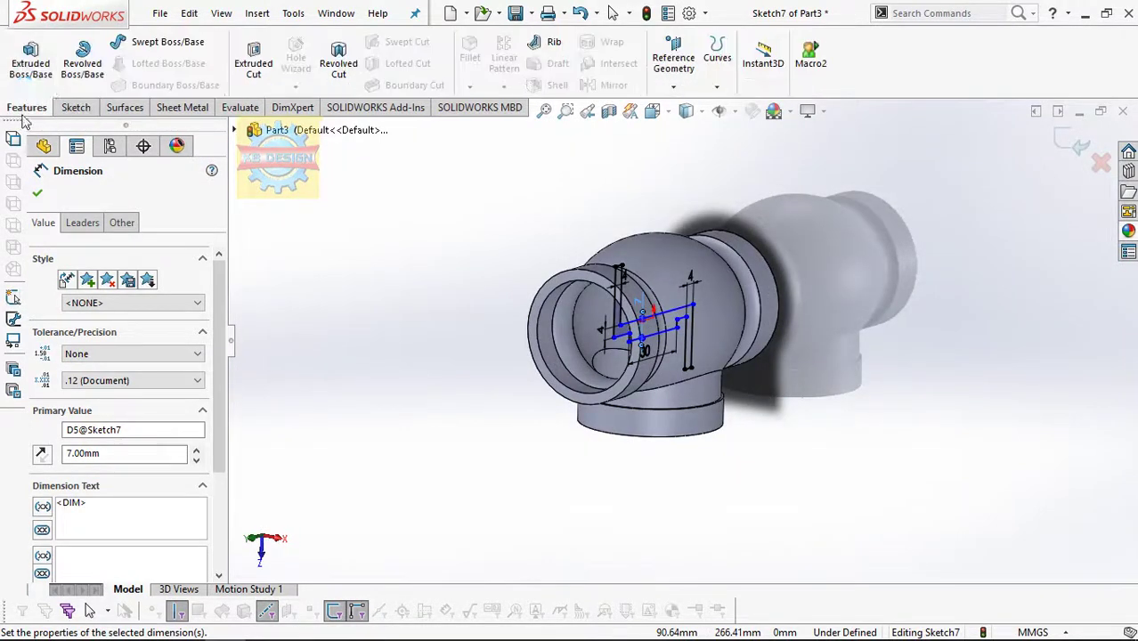
pyautogui.click(30, 63)
pyautogui.click(96, 296)
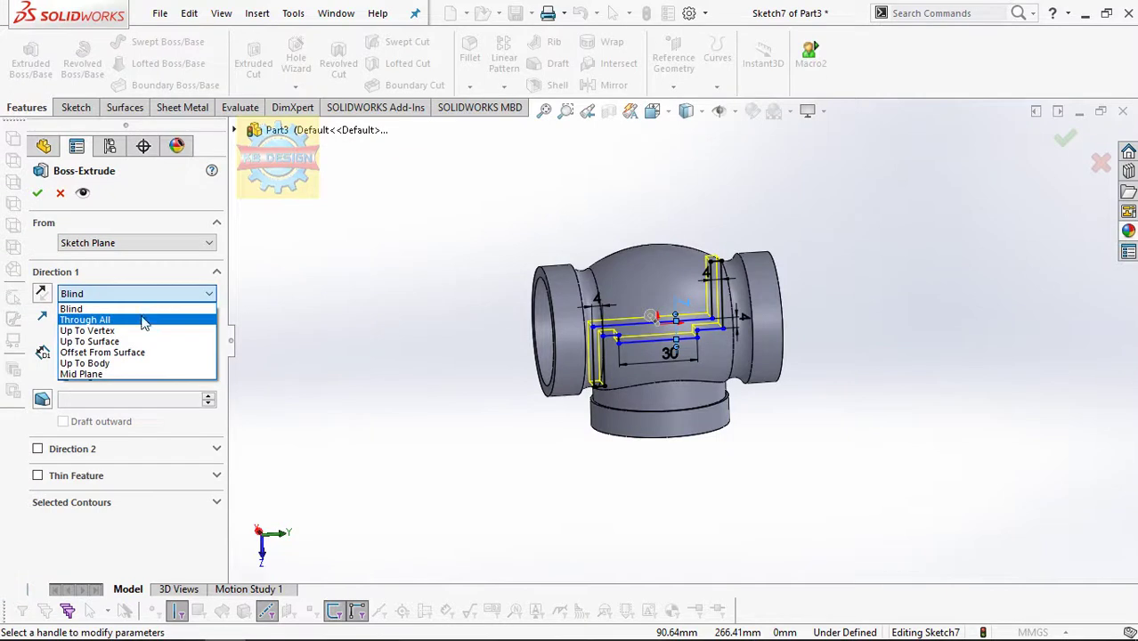
pyautogui.click(85, 363)
pyautogui.click(623, 325)
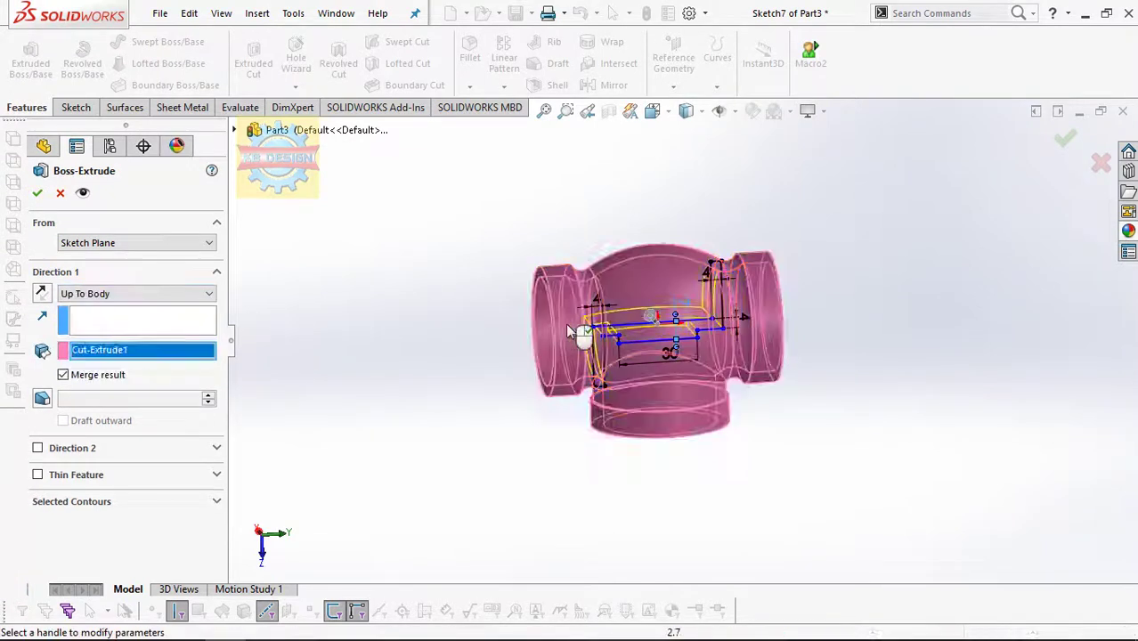
pyautogui.moveTo(623, 325); pyautogui.dragTo(634, 319, button='middle')
# - Add Direction 2 also Up To Body and accept Boss-Extrude4
pyautogui.click(37, 448)
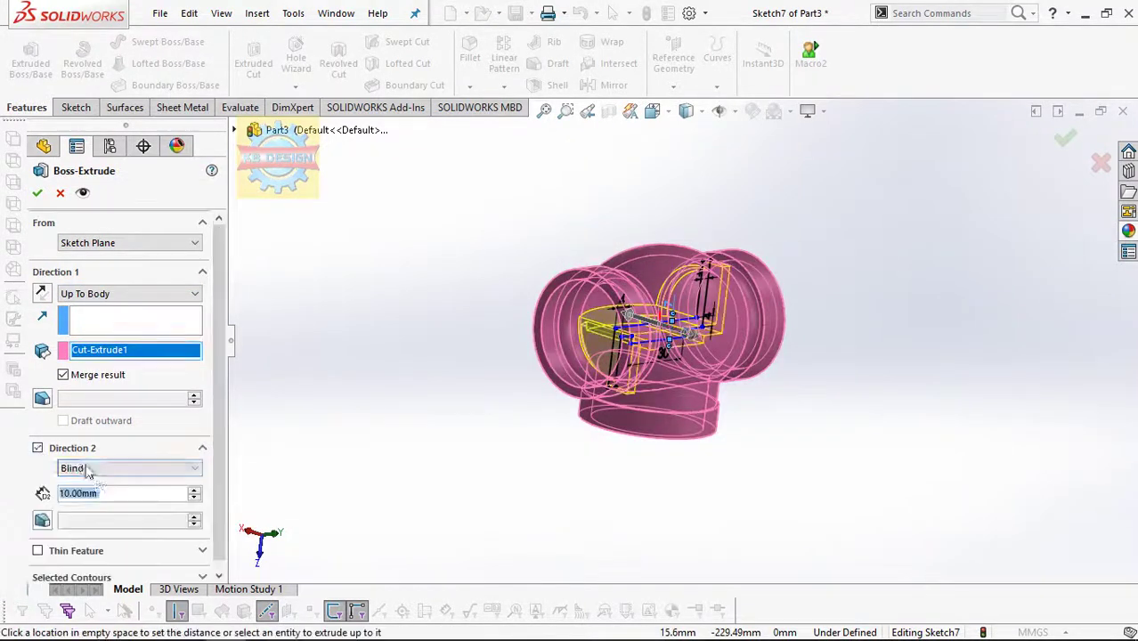
pyautogui.click(82, 469)
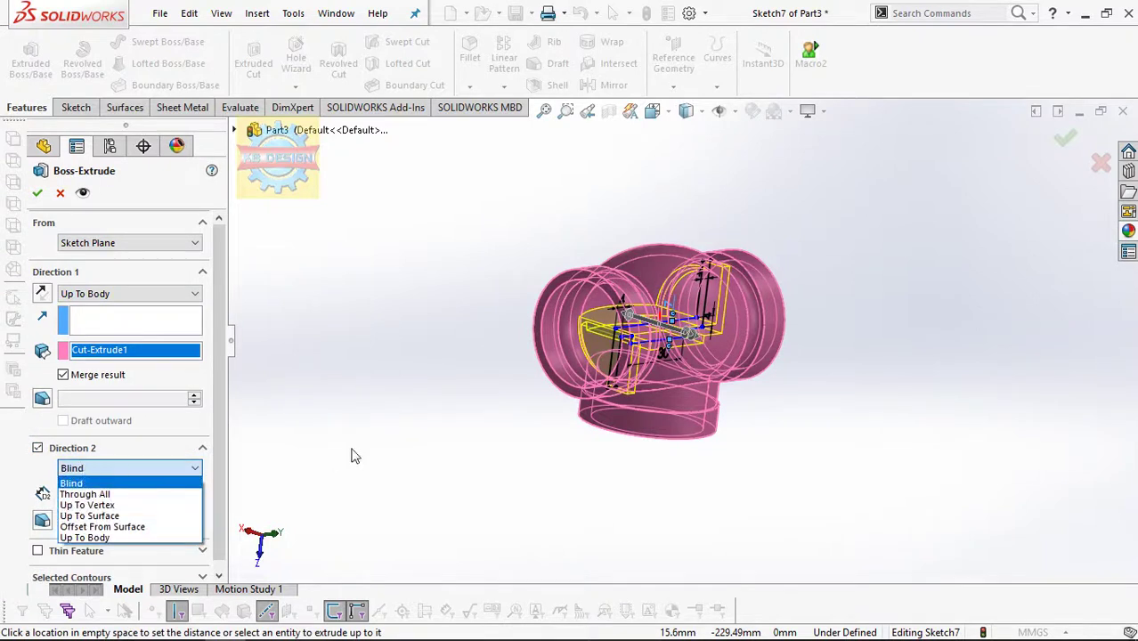
pyautogui.click(85, 537)
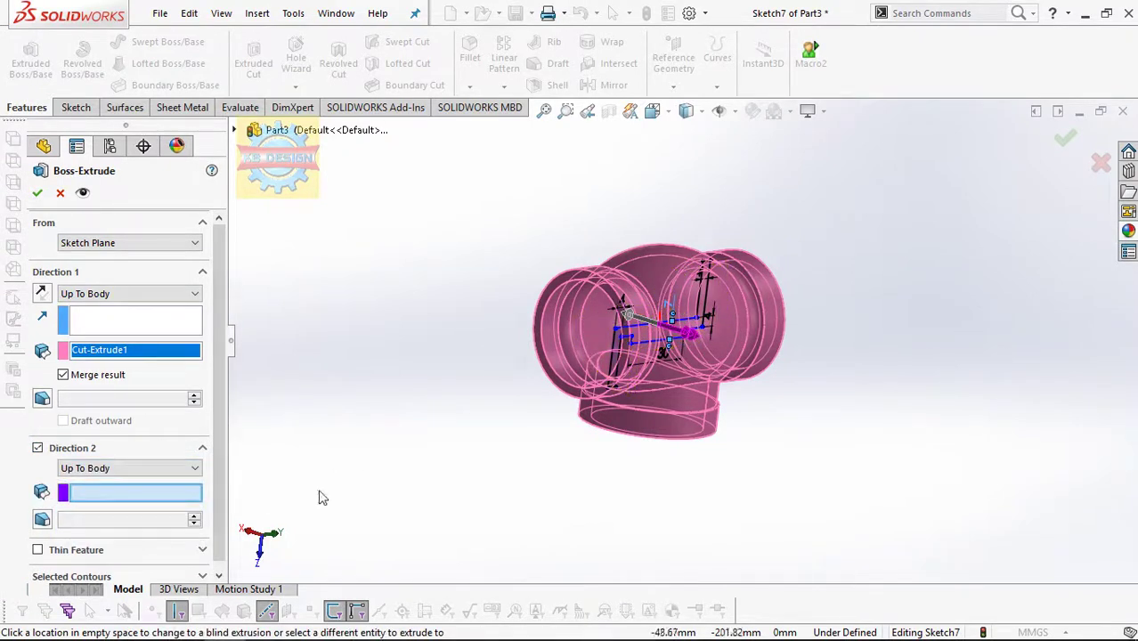
pyautogui.click(678, 318)
pyautogui.click(35, 196)
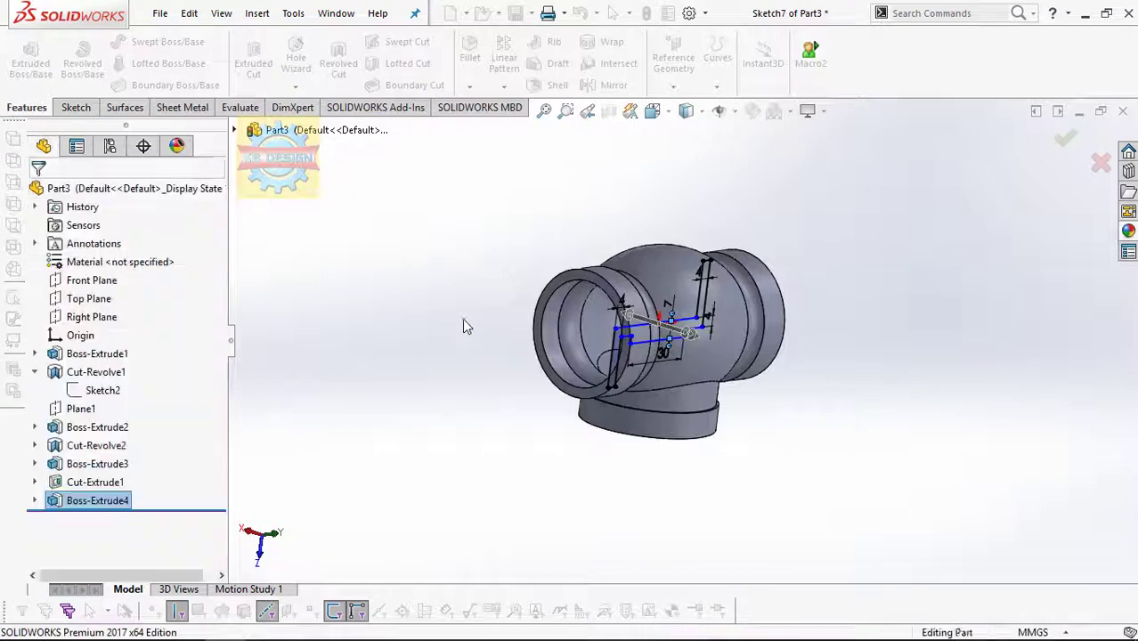
pyautogui.moveTo(487, 325)
pyautogui.mouseDown(button='middle')
pyautogui.moveTo(477, 312)
pyautogui.moveTo(574, 278)
pyautogui.moveTo(523, 238)
pyautogui.mouseUp(button='middle')
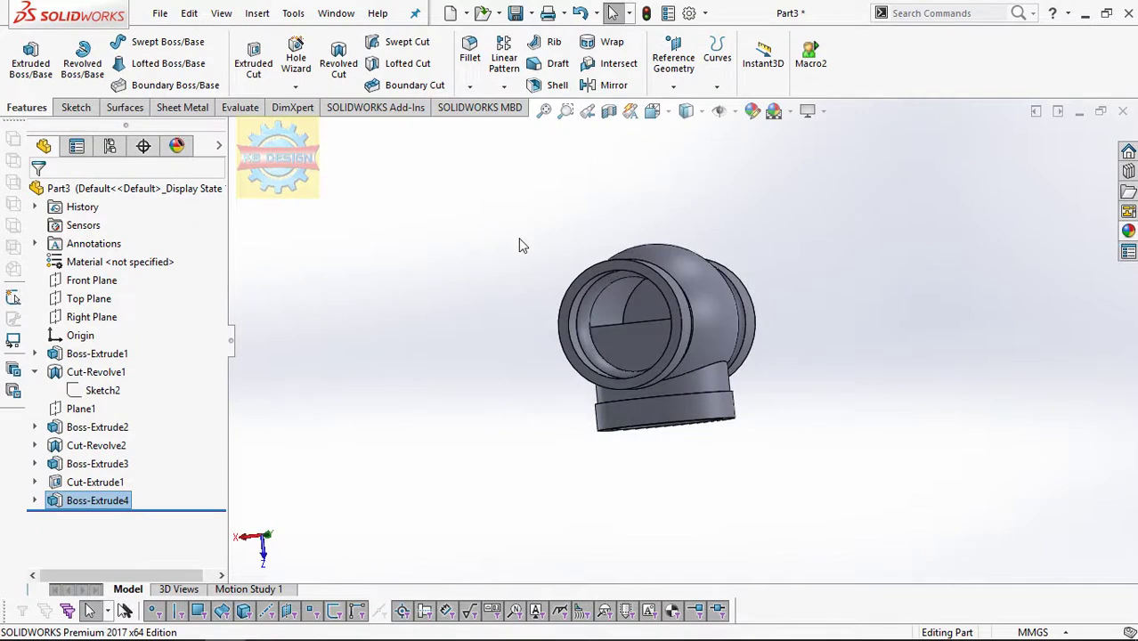
# - Fillet three edges of the internal partition wall with a 3 mm radius
pyautogui.moveTo(580, 303)
pyautogui.mouseDown(button='middle')
pyautogui.moveTo(590, 316)
pyautogui.moveTo(549, 243)
pyautogui.mouseUp(button='middle')
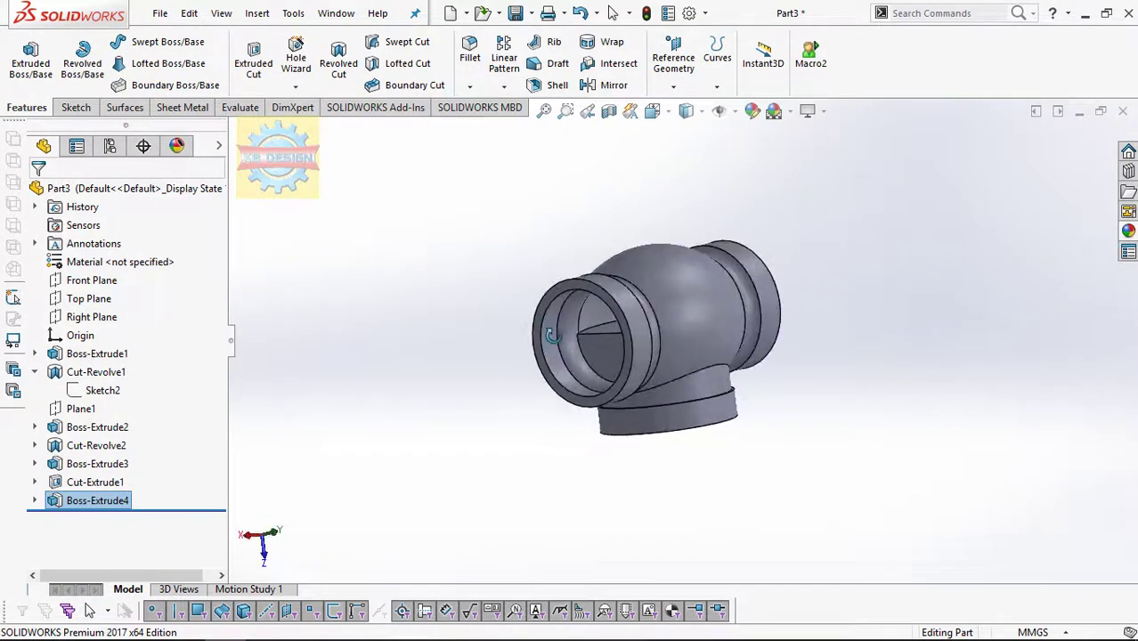
pyautogui.click(461, 59)
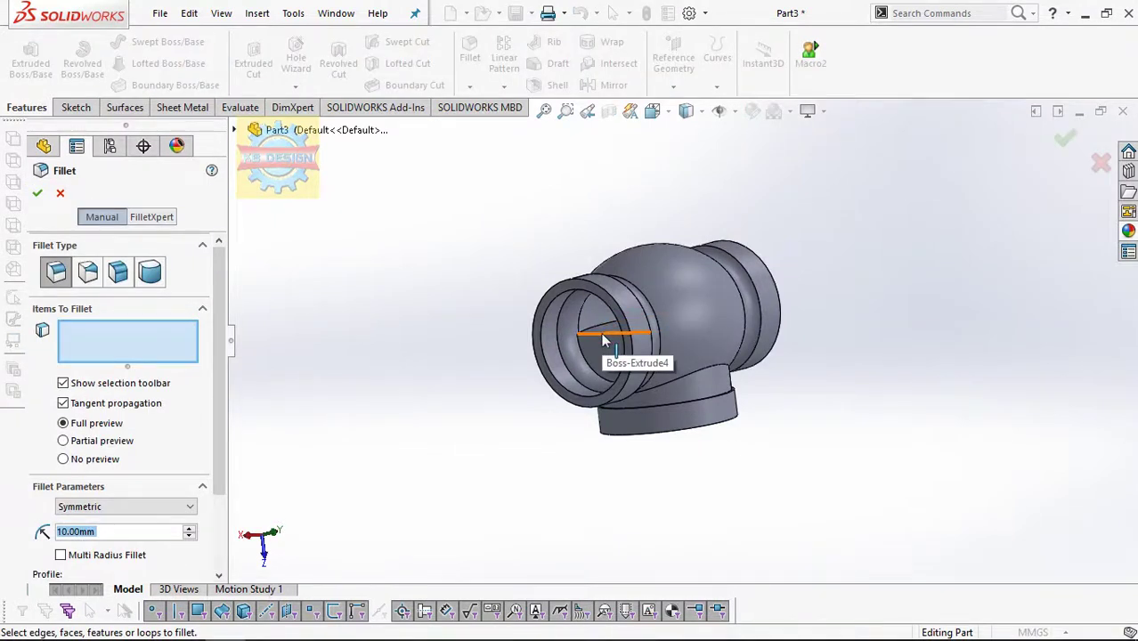
pyautogui.click(603, 336)
pyautogui.write('3')
pyautogui.press('Return')
pyautogui.moveTo(367, 334)
pyautogui.mouseDown(button='middle')
pyautogui.moveTo(438, 215)
pyautogui.moveTo(346, 232)
pyautogui.mouseUp(button='middle')
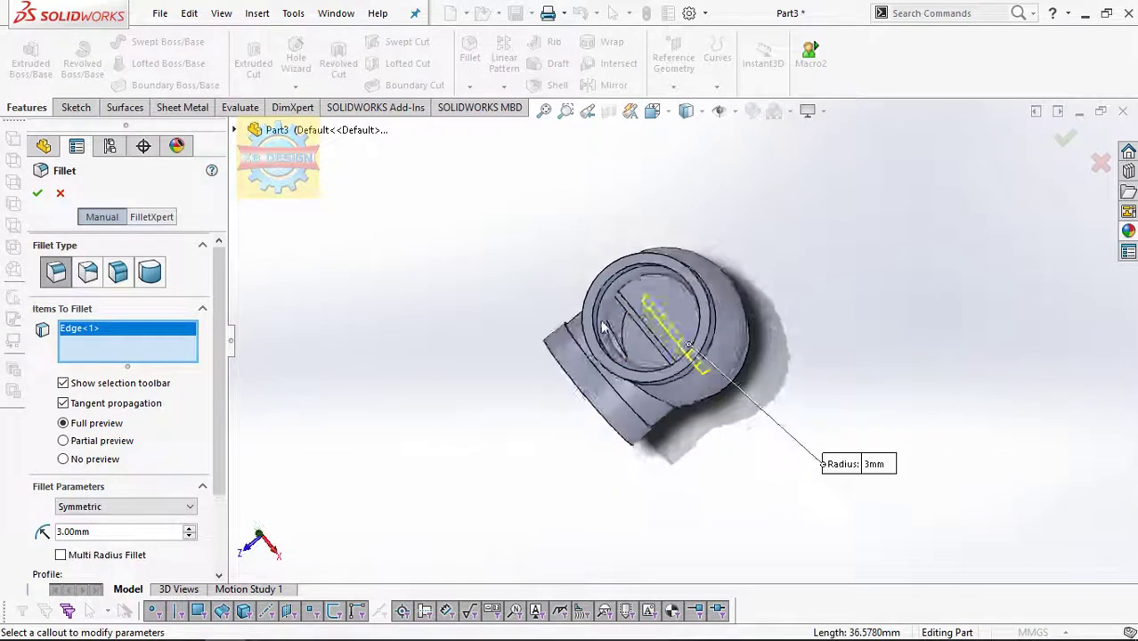
pyautogui.scroll(-3, 609, 325)
pyautogui.click(620, 332)
pyautogui.click(620, 331)
pyautogui.moveTo(621, 331); pyautogui.dragTo(405, 332, button='middle')
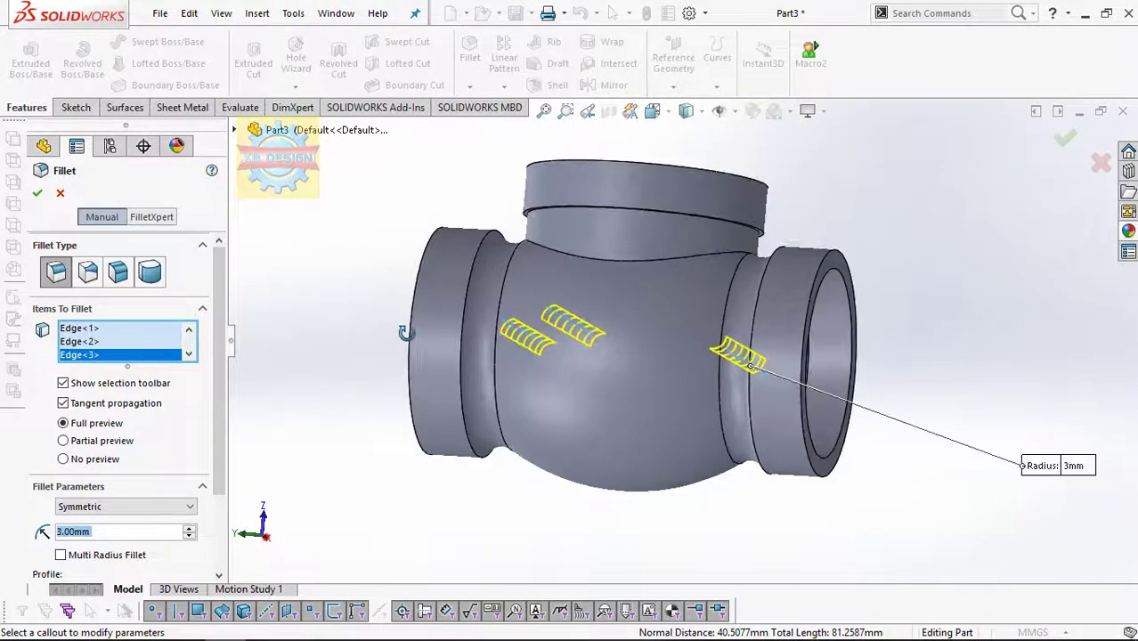
pyautogui.moveTo(405, 332)
pyautogui.mouseDown(button='middle')
pyautogui.moveTo(287, 365)
pyautogui.moveTo(286, 414)
pyautogui.moveTo(310, 338)
pyautogui.moveTo(342, 339)
pyautogui.moveTo(319, 305)
pyautogui.moveTo(506, 367)
pyautogui.mouseUp(button='middle')
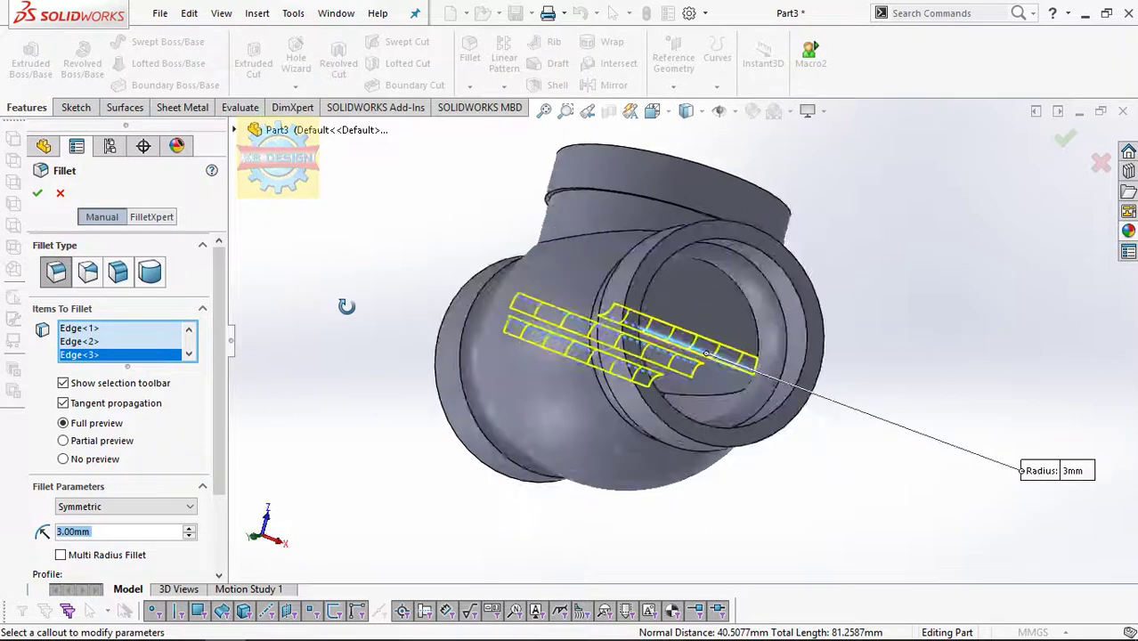
pyautogui.click(37, 193)
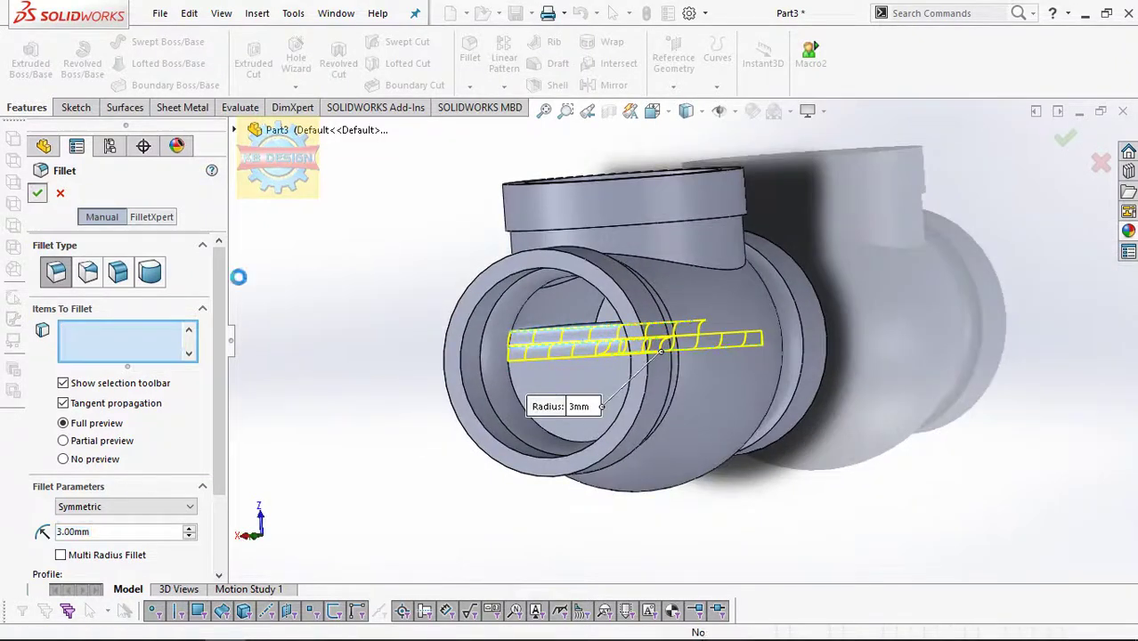
pyautogui.moveTo(385, 308)
pyautogui.mouseDown(button='middle')
pyautogui.moveTo(434, 345)
pyautogui.moveTo(419, 289)
pyautogui.moveTo(322, 282)
pyautogui.moveTo(197, 233)
pyautogui.moveTo(150, 363)
pyautogui.moveTo(179, 308)
pyautogui.mouseUp(button='middle')
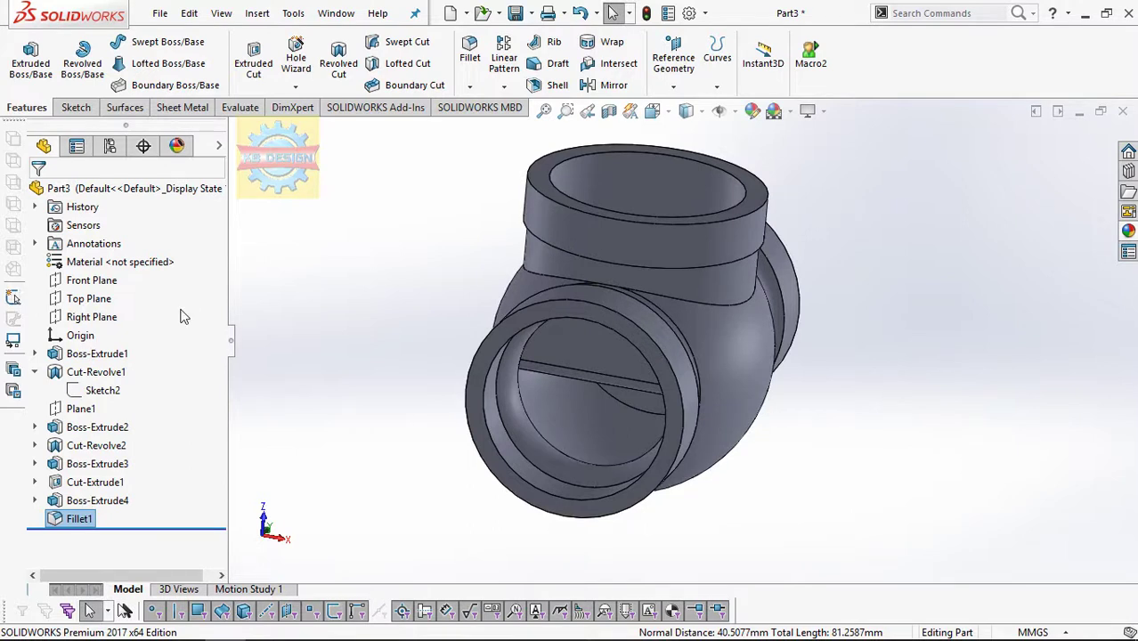
# - Start a sketch on the Front Plane and draw a circle centred on the origin
pyautogui.click(92, 280)
pyautogui.moveTo(521, 216)
pyautogui.mouseDown(button='middle')
pyautogui.moveTo(406, 285)
pyautogui.moveTo(629, 192)
pyautogui.moveTo(267, 151)
pyautogui.mouseUp(button='middle')
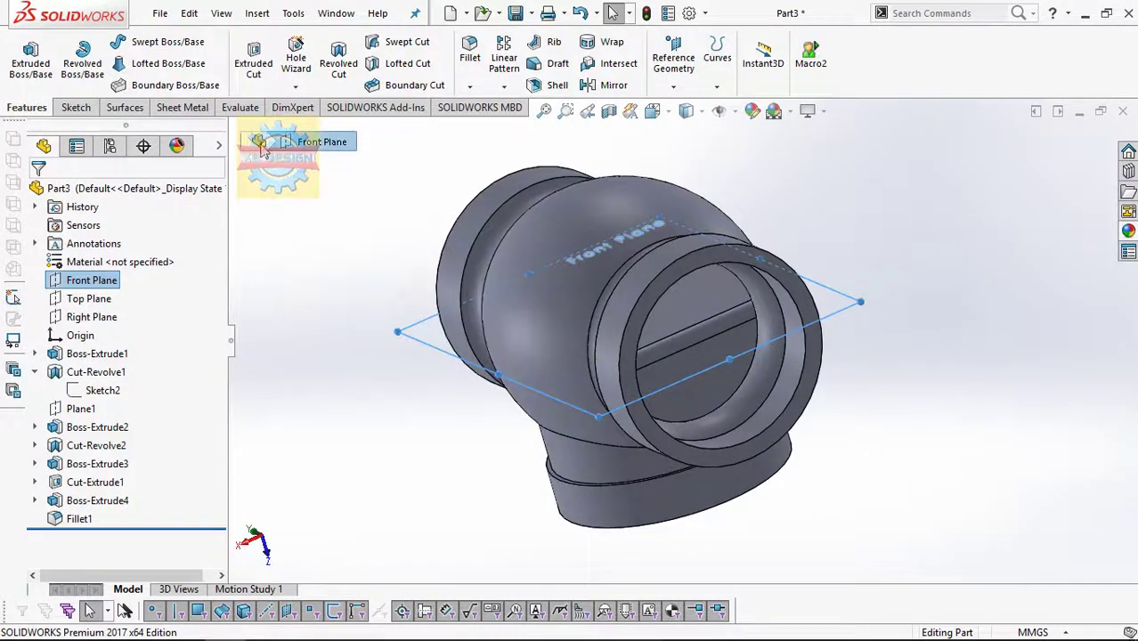
pyautogui.click(76, 108)
pyautogui.click(23, 58)
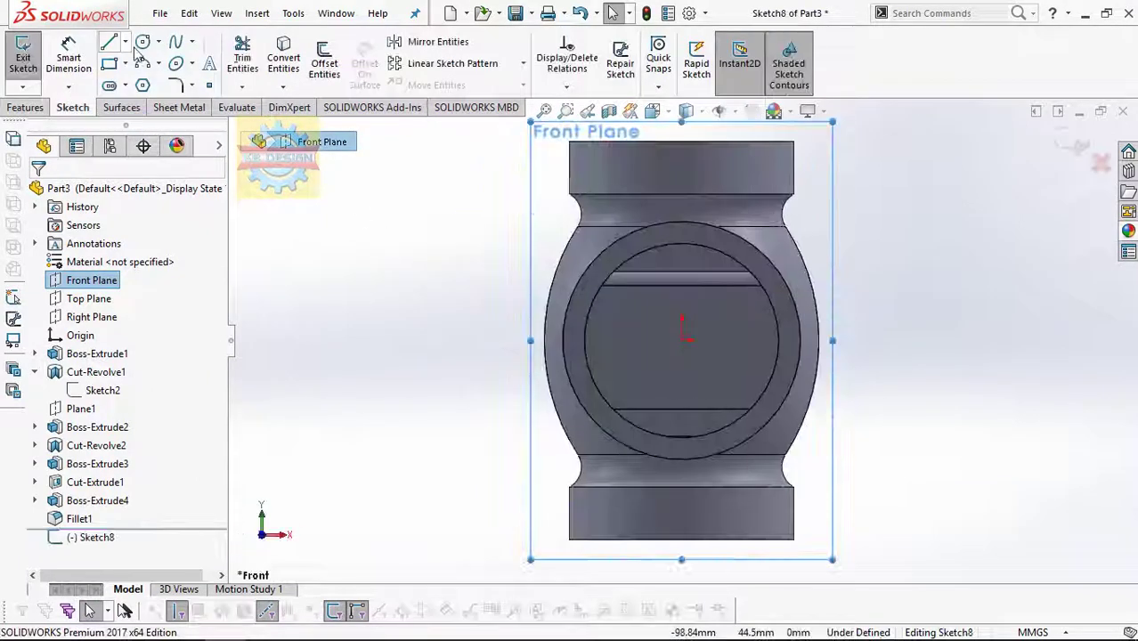
pyautogui.click(143, 42)
pyautogui.click(681, 339)
pyautogui.click(719, 304)
# - Dimension the circle's diameter to 24 mm
pyautogui.click(69, 55)
pyautogui.click(713, 301)
pyautogui.click(495, 328)
pyautogui.write('2')
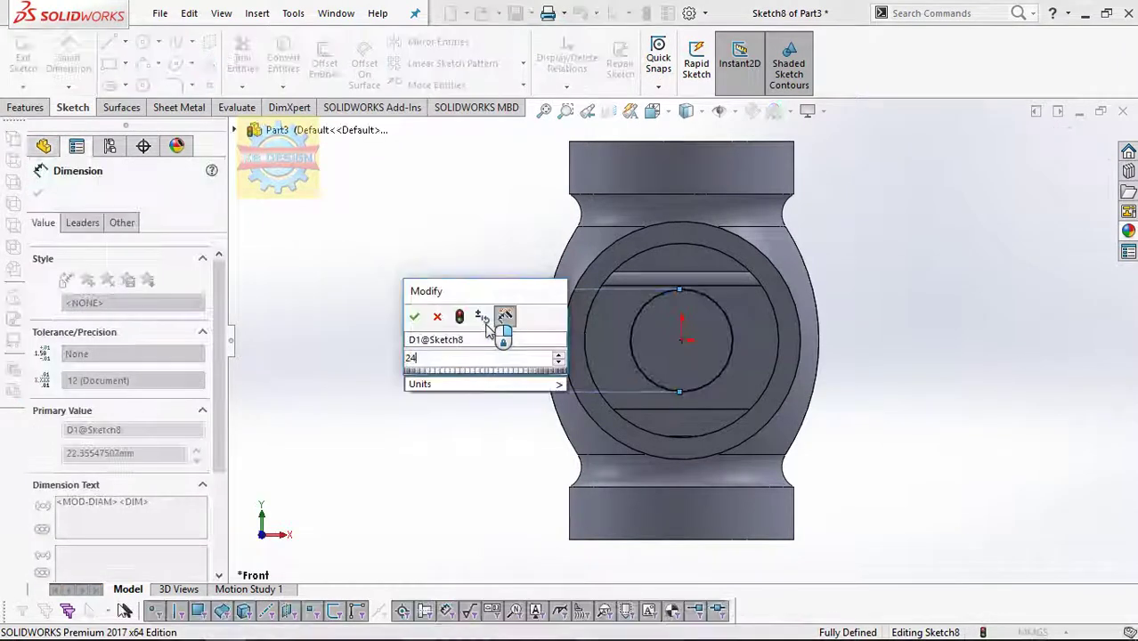
pyautogui.write('4')
pyautogui.press('Return')
pyautogui.moveTo(521, 368)
pyautogui.mouseDown(button='middle')
pyautogui.moveTo(430, 276)
pyautogui.moveTo(539, 546)
pyautogui.moveTo(525, 532)
pyautogui.mouseUp(button='middle')
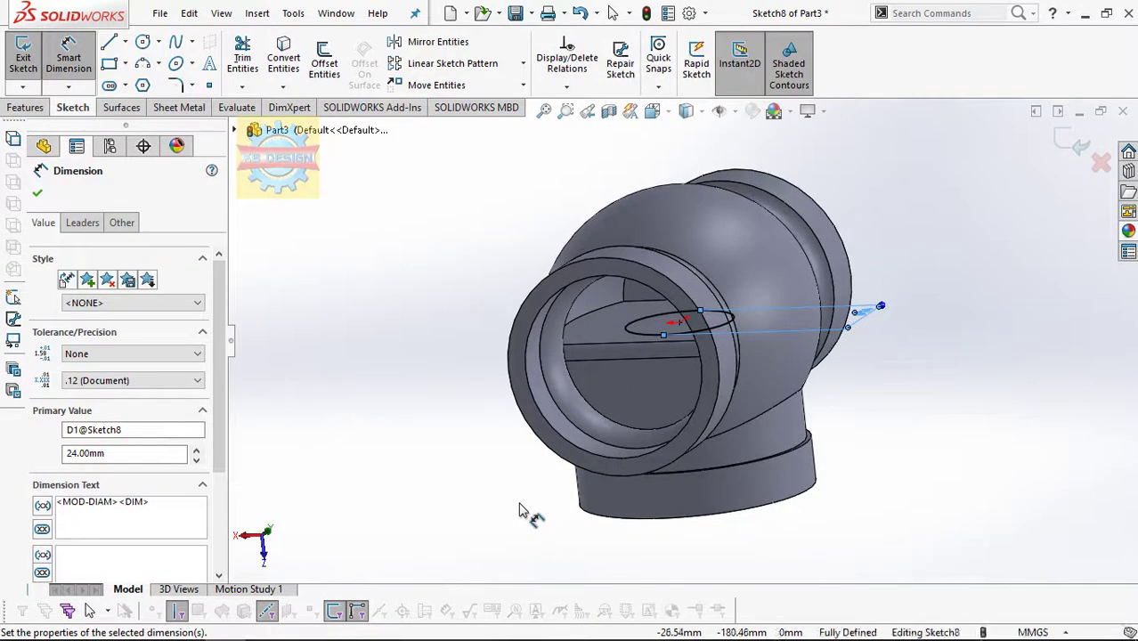
pyautogui.scroll(1, 519, 510)
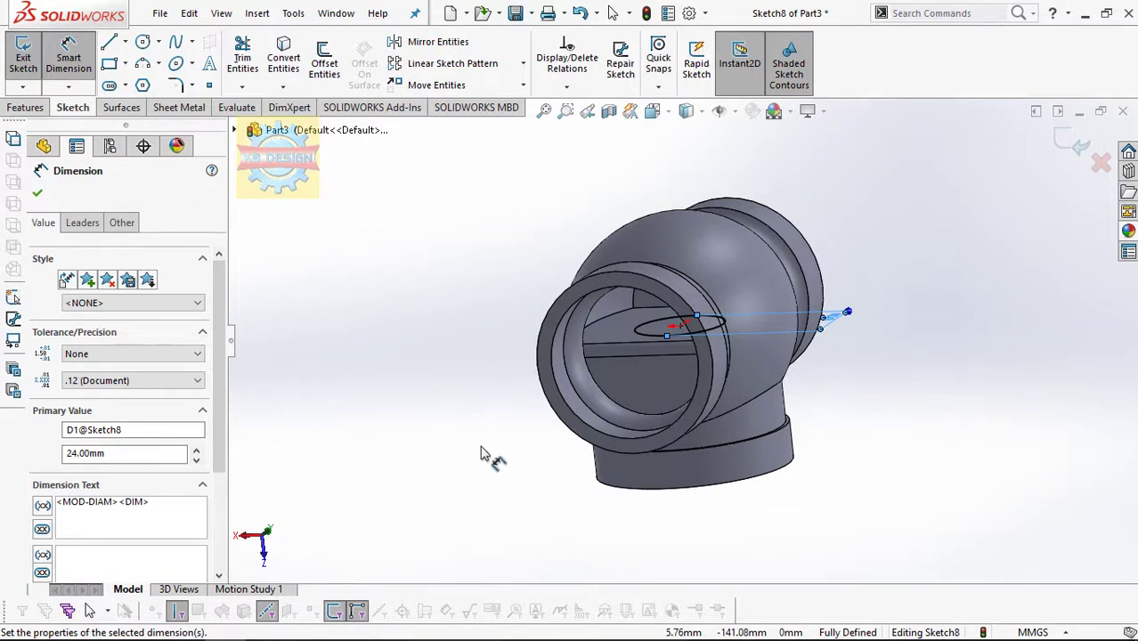
pyautogui.click(37, 194)
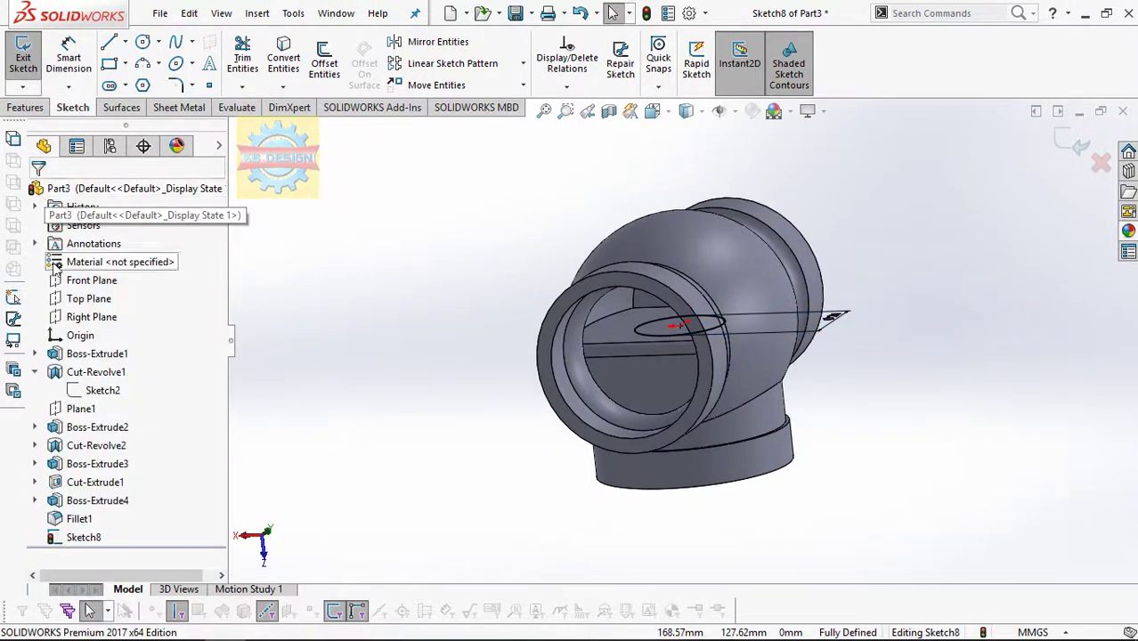
pyautogui.click(41, 105)
# - Cut the 24 mm circle Up To Next, reversed, as Cut-Extrude2, then re-edit and confirm it
pyautogui.click(253, 61)
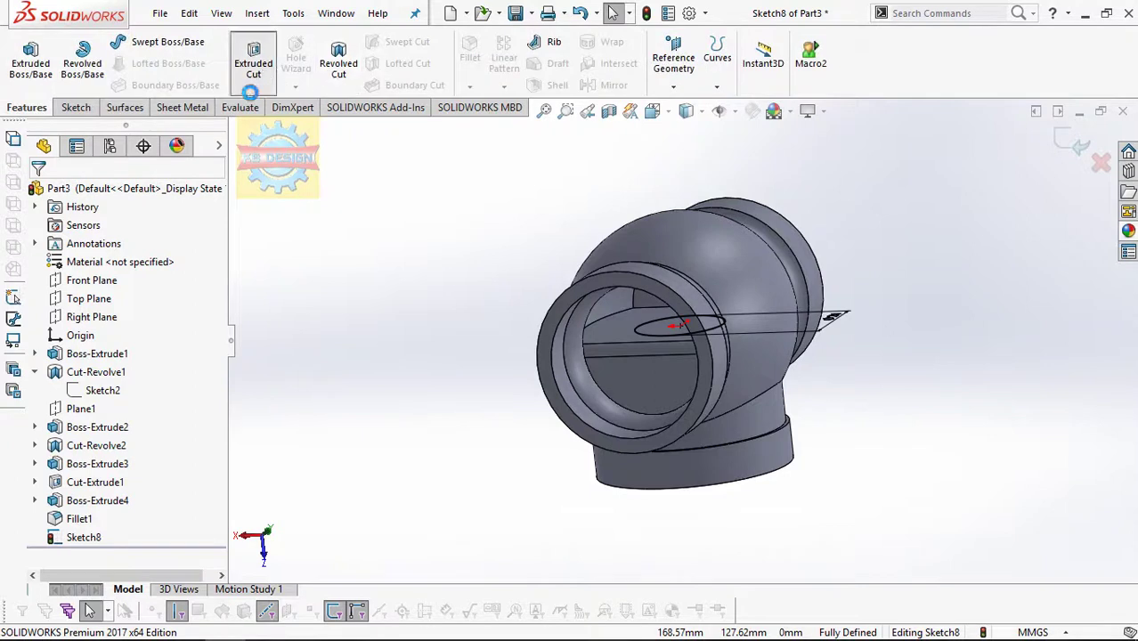
pyautogui.click(104, 294)
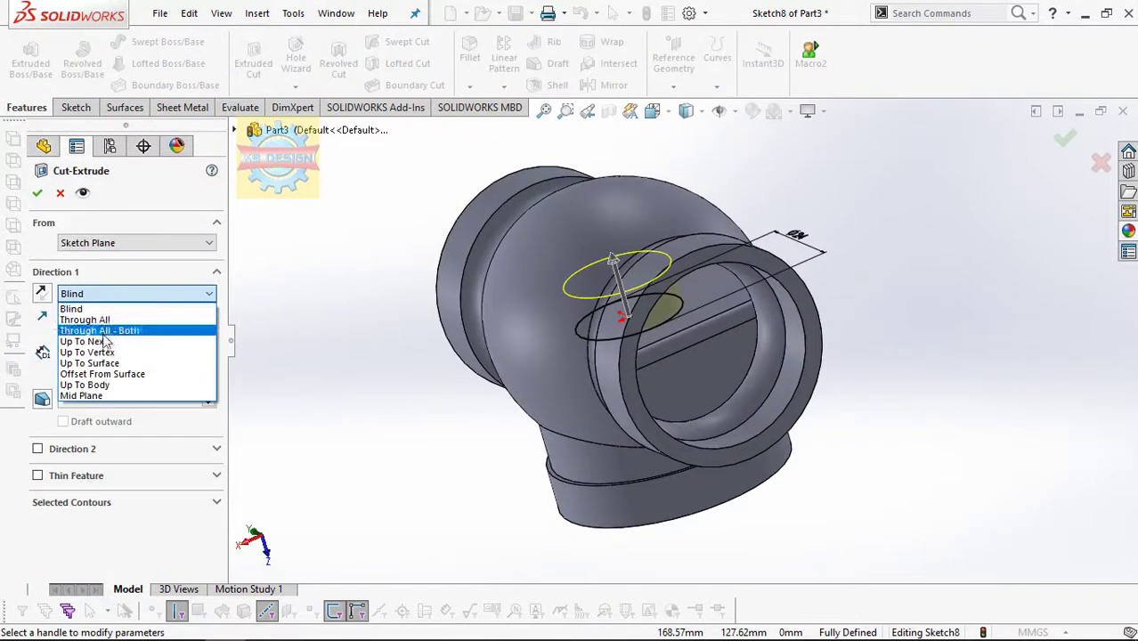
pyautogui.click(107, 338)
pyautogui.moveTo(541, 326)
pyautogui.mouseDown(button='middle')
pyautogui.moveTo(514, 287)
pyautogui.moveTo(238, 274)
pyautogui.mouseUp(button='middle')
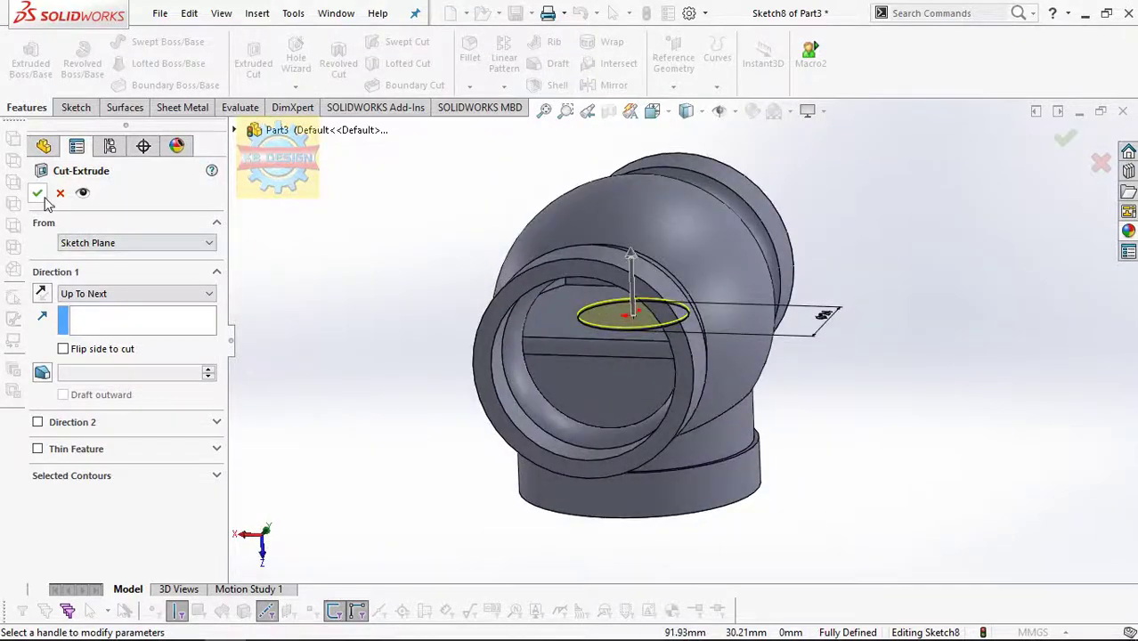
pyautogui.click(48, 291)
pyautogui.click(37, 192)
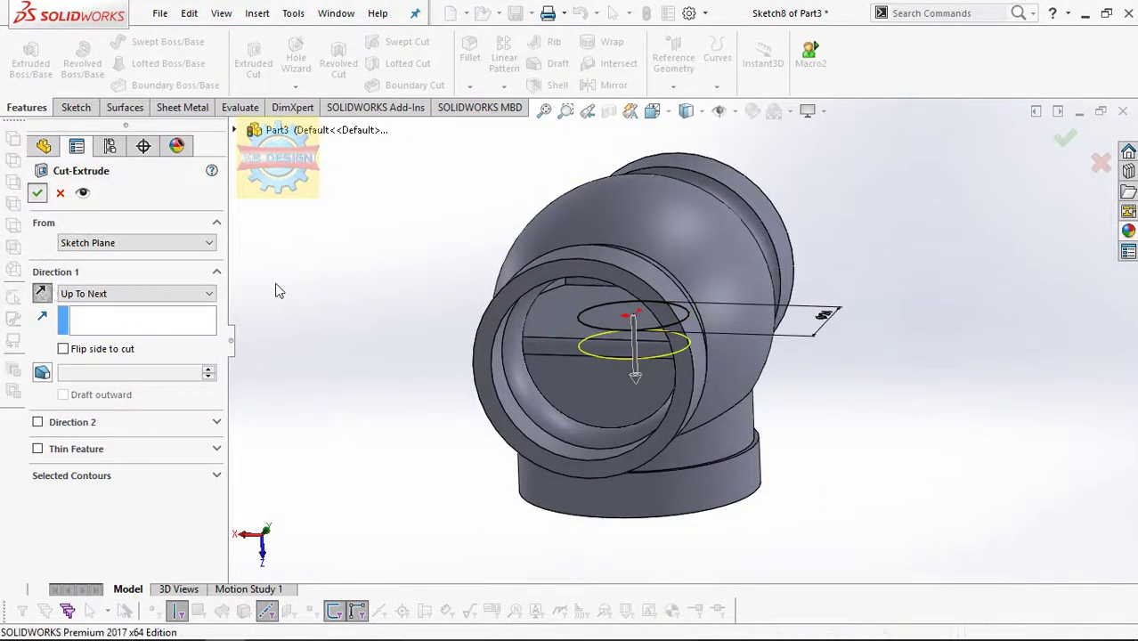
pyautogui.moveTo(636, 355); pyautogui.dragTo(624, 374, button='middle')
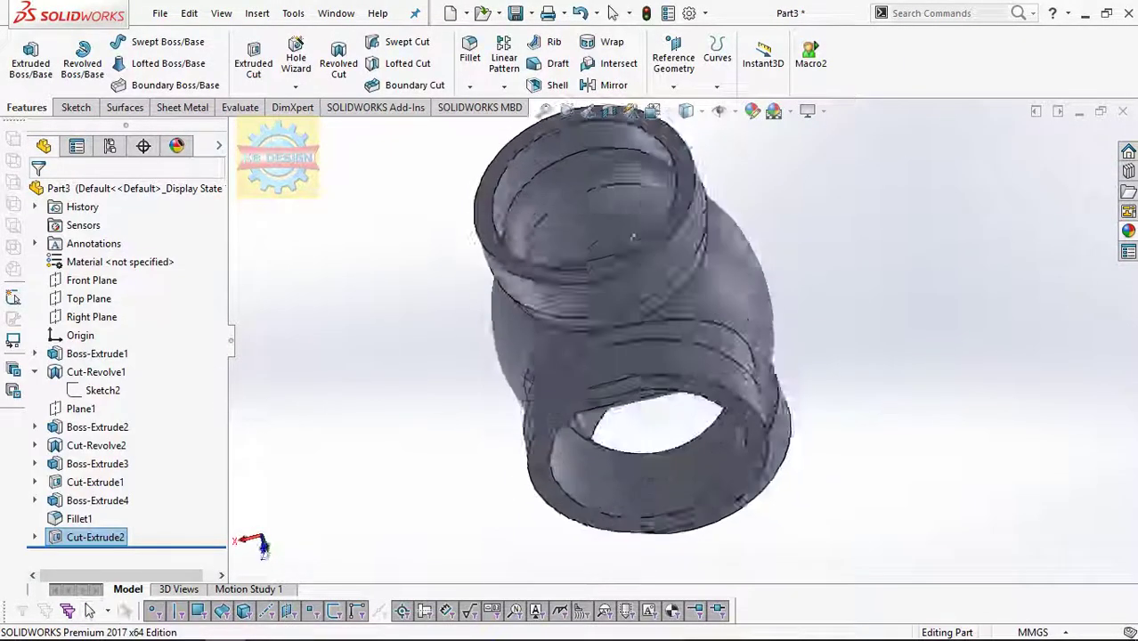
pyautogui.rightClick(70, 539)
pyautogui.click(83, 259)
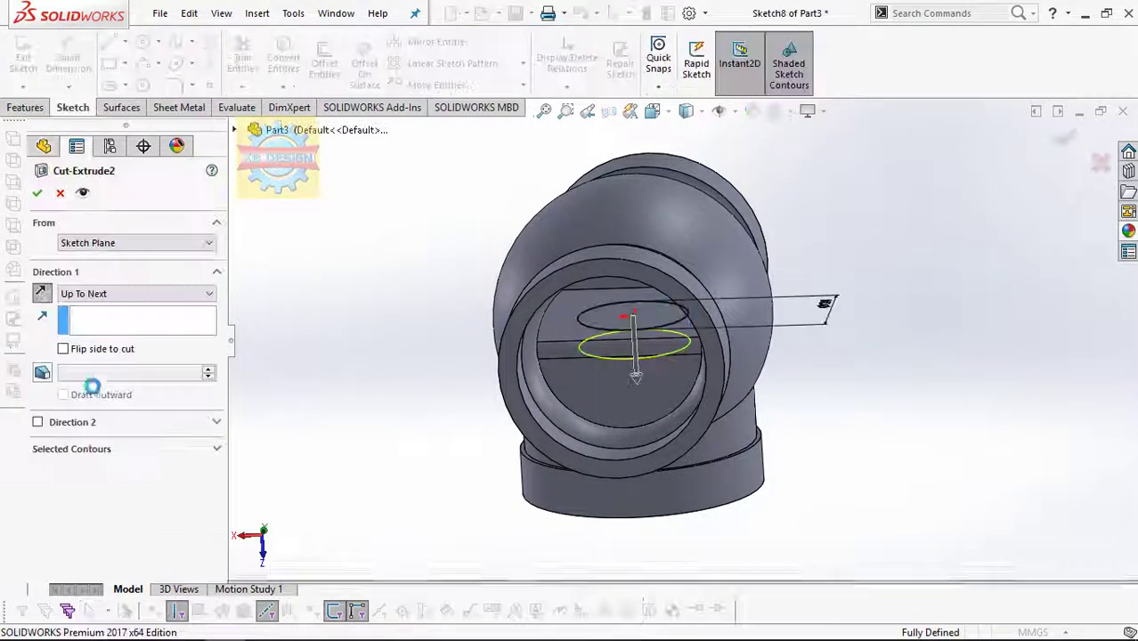
pyautogui.click(37, 192)
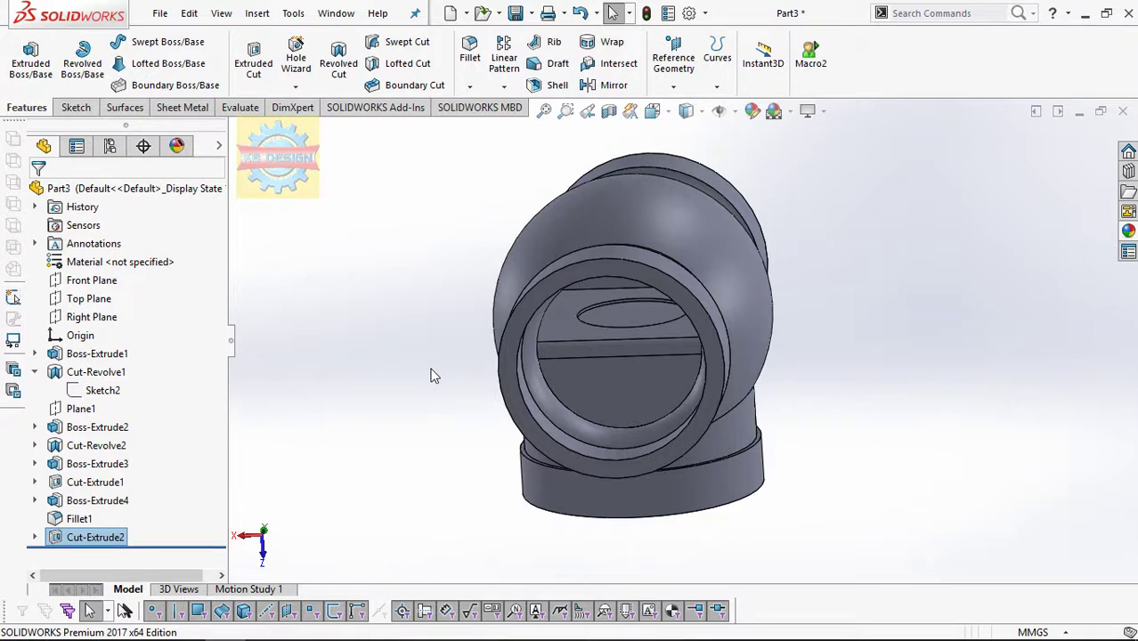
# - Start a sketch on the opening's ring face and try a hexagon, undoing the oversized one
pyautogui.click(581, 285)
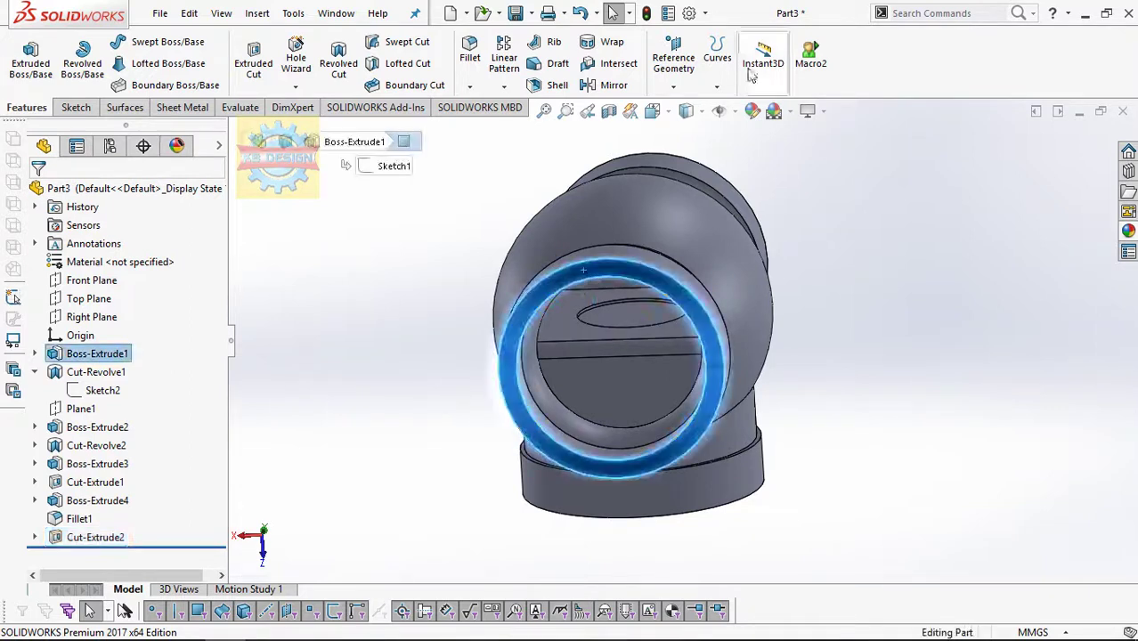
pyautogui.click(76, 107)
pyautogui.click(23, 58)
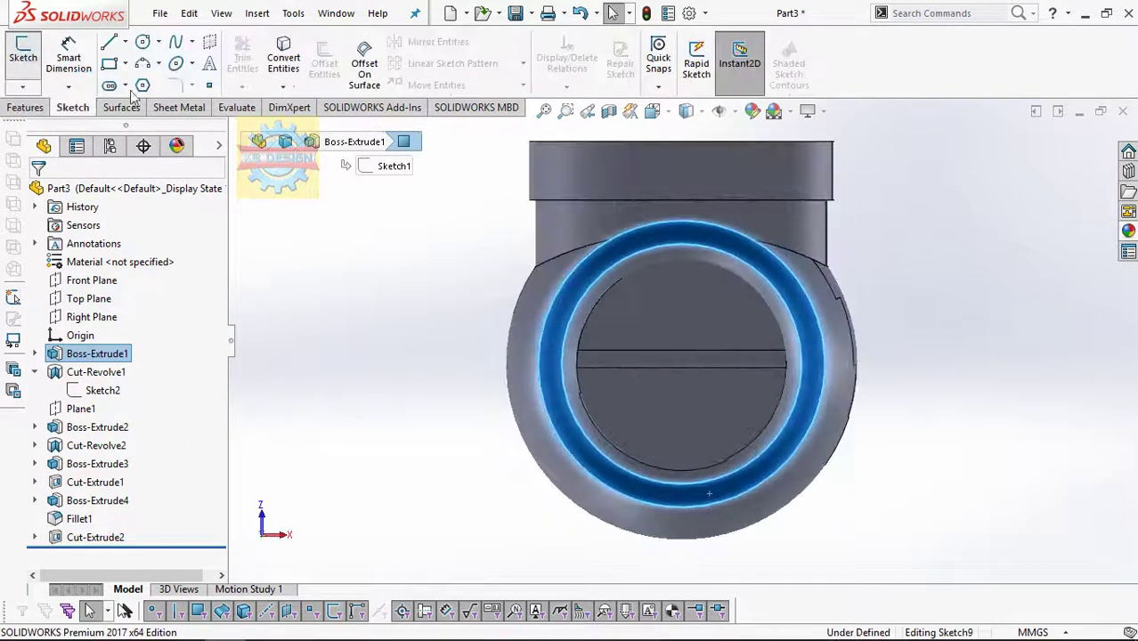
pyautogui.click(142, 85)
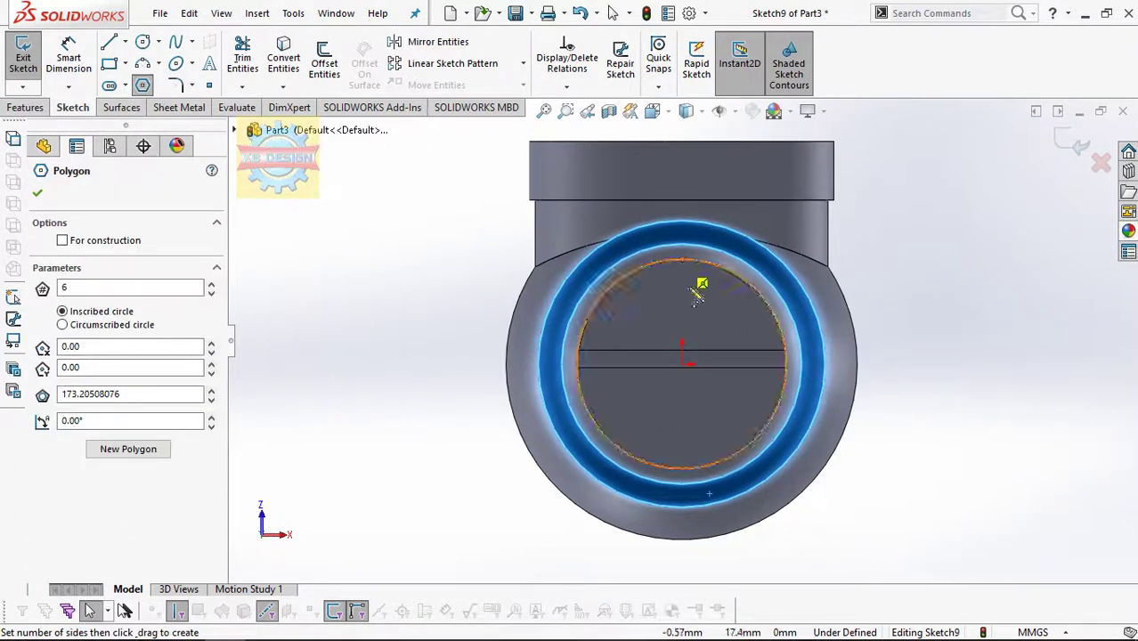
pyautogui.click(682, 364)
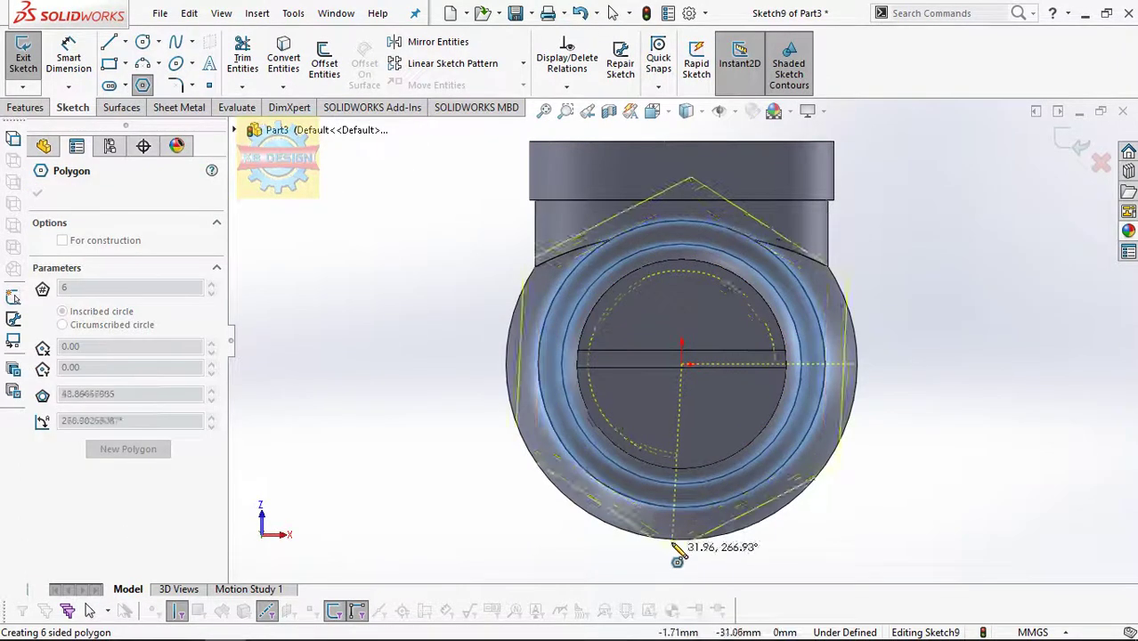
pyautogui.press('Escape')
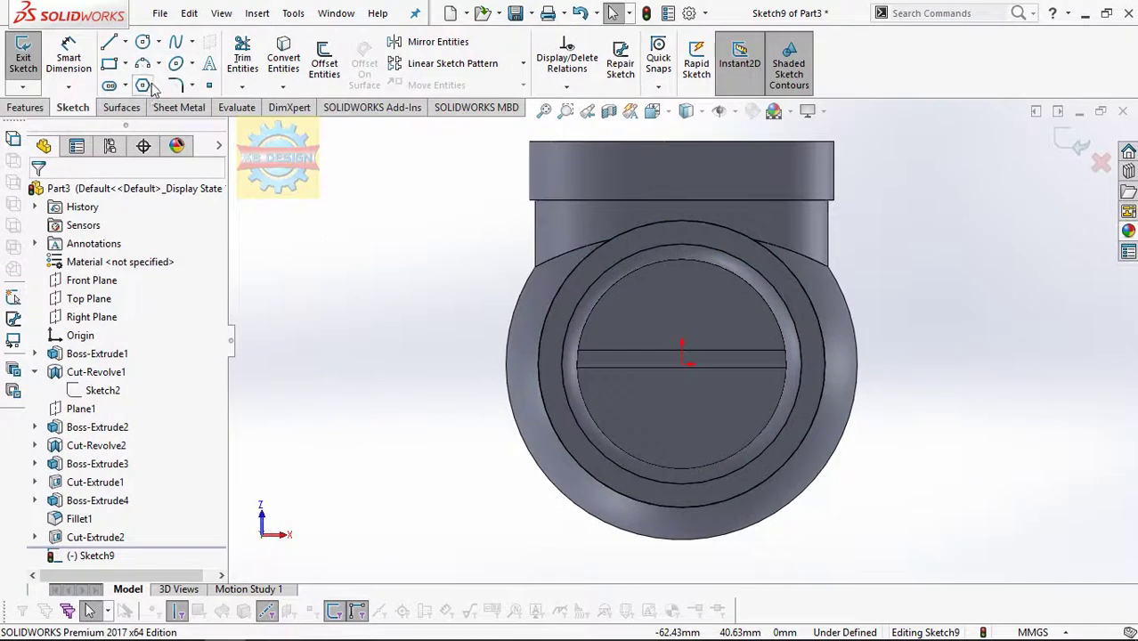
pyautogui.click(144, 84)
pyautogui.moveTo(682, 365); pyautogui.dragTo(678, 568)
pyautogui.press('Escape')
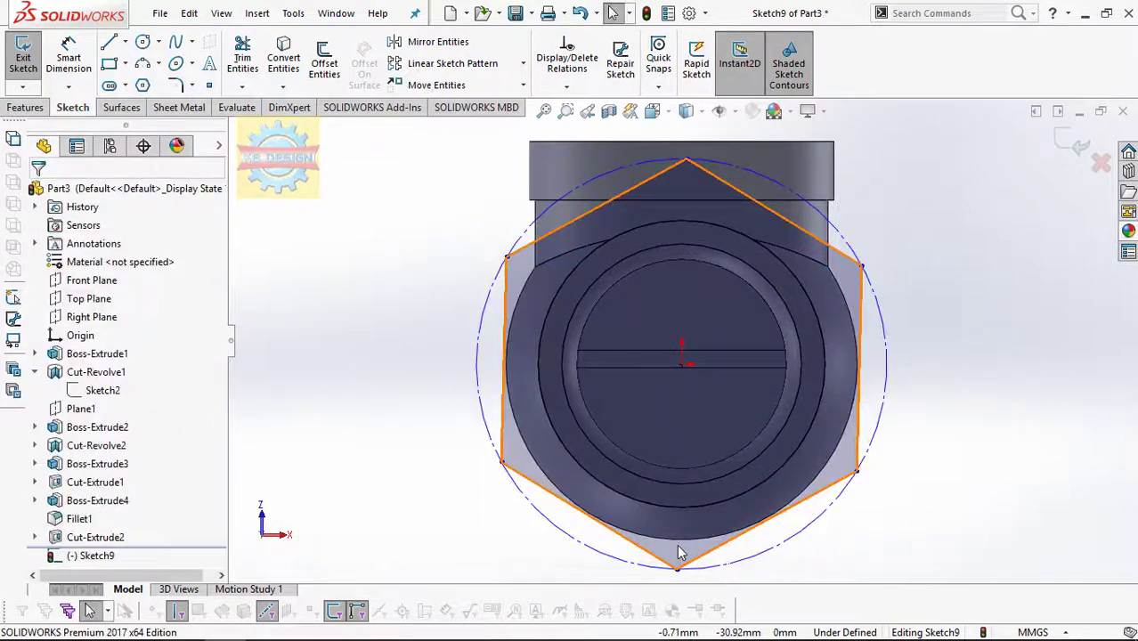
pyautogui.hotkey('ctrl', 'z')
# - Draw a hexagon sized by its inscribed circle, centred on the opening
pyautogui.click(143, 85)
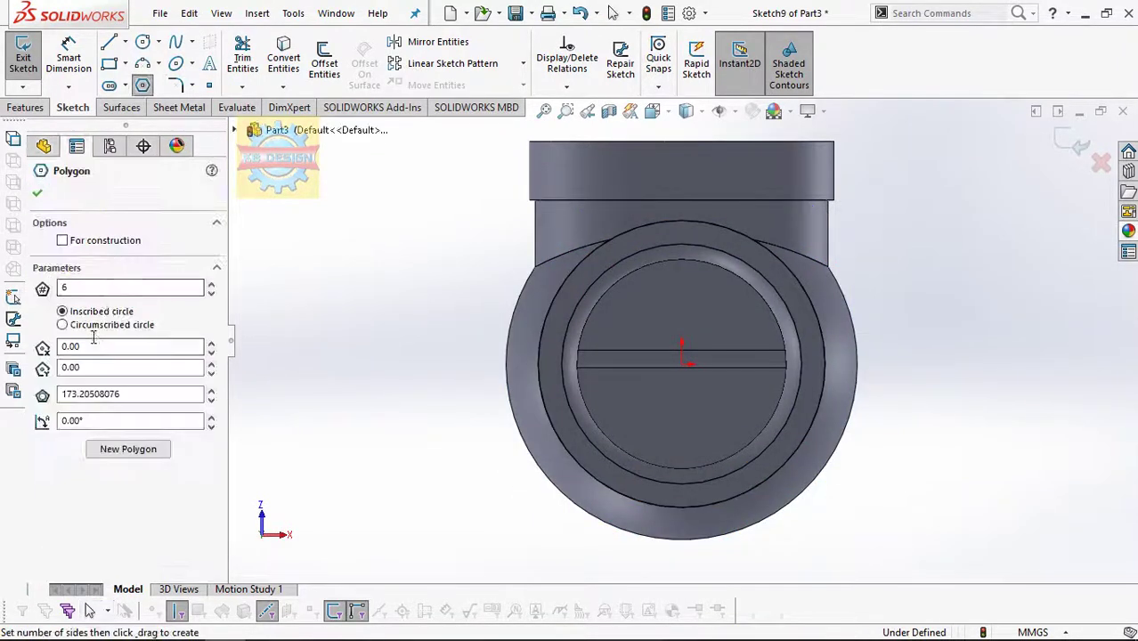
pyautogui.click(105, 312)
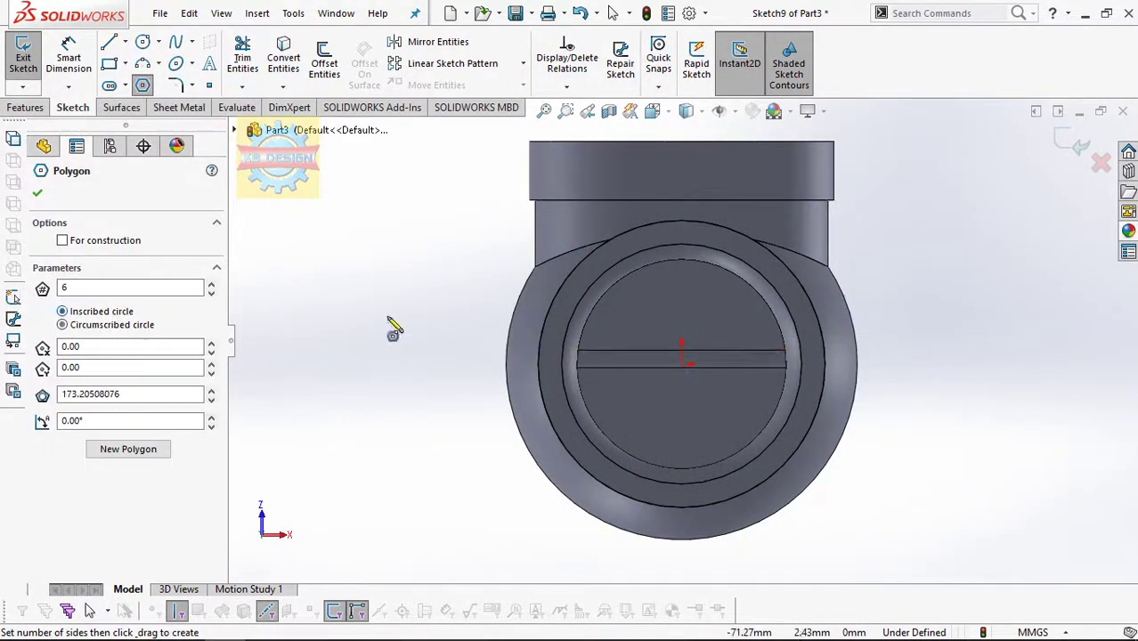
pyautogui.moveTo(683, 366); pyautogui.dragTo(684, 569)
pyautogui.press('Escape')
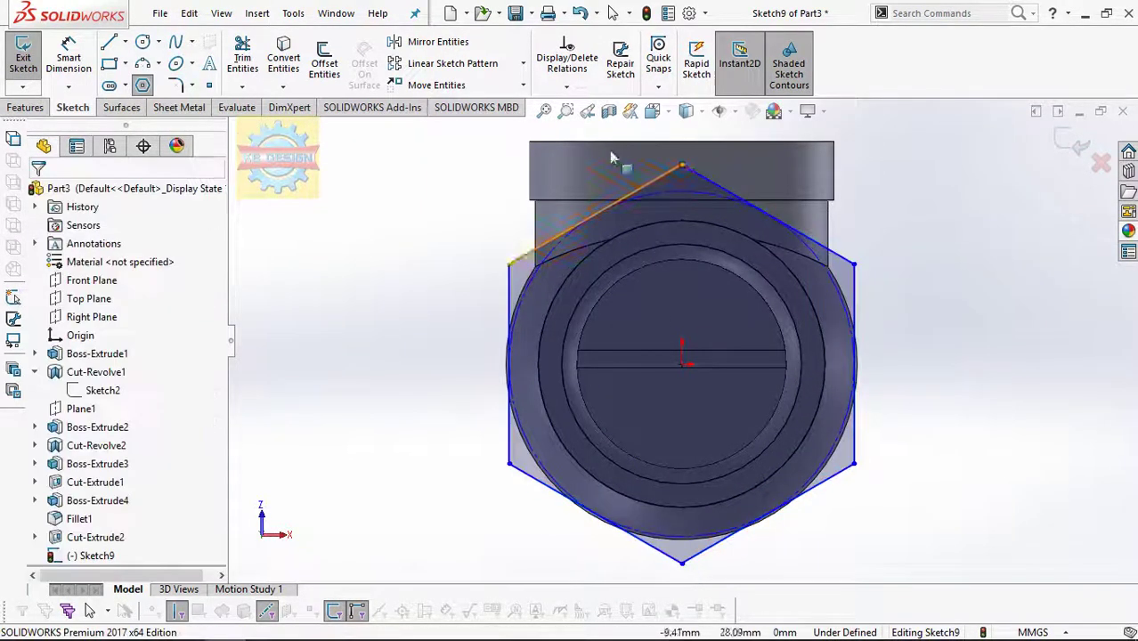
pyautogui.click(566, 86)
pyautogui.click(601, 107)
pyautogui.click(671, 196)
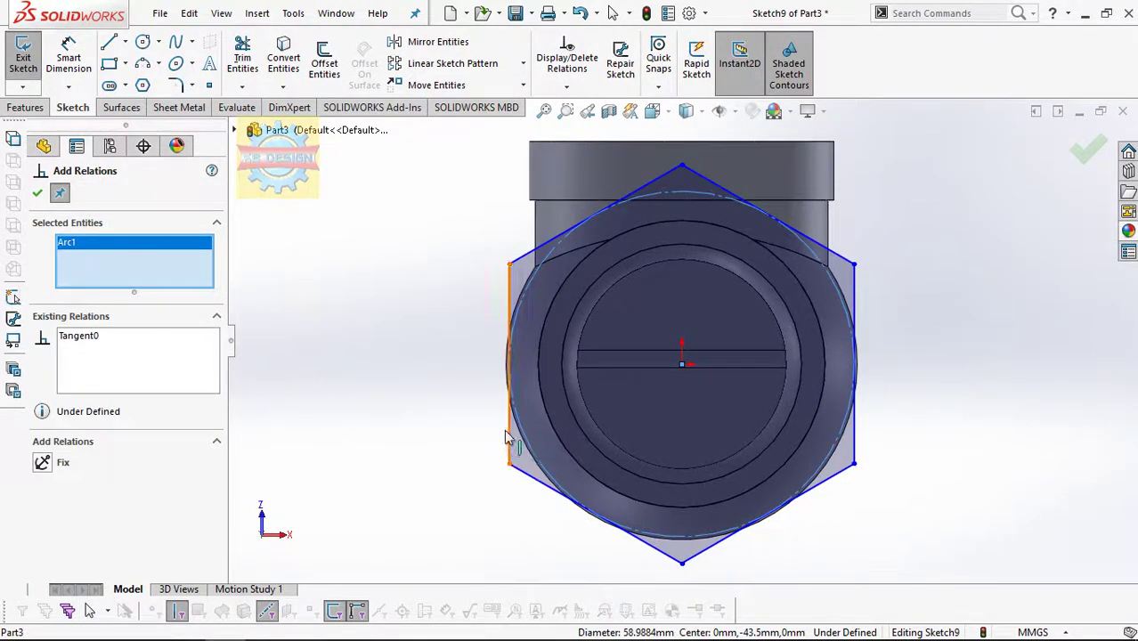
pyautogui.press('Escape')
pyautogui.moveTo(676, 558); pyautogui.dragTo(682, 590)
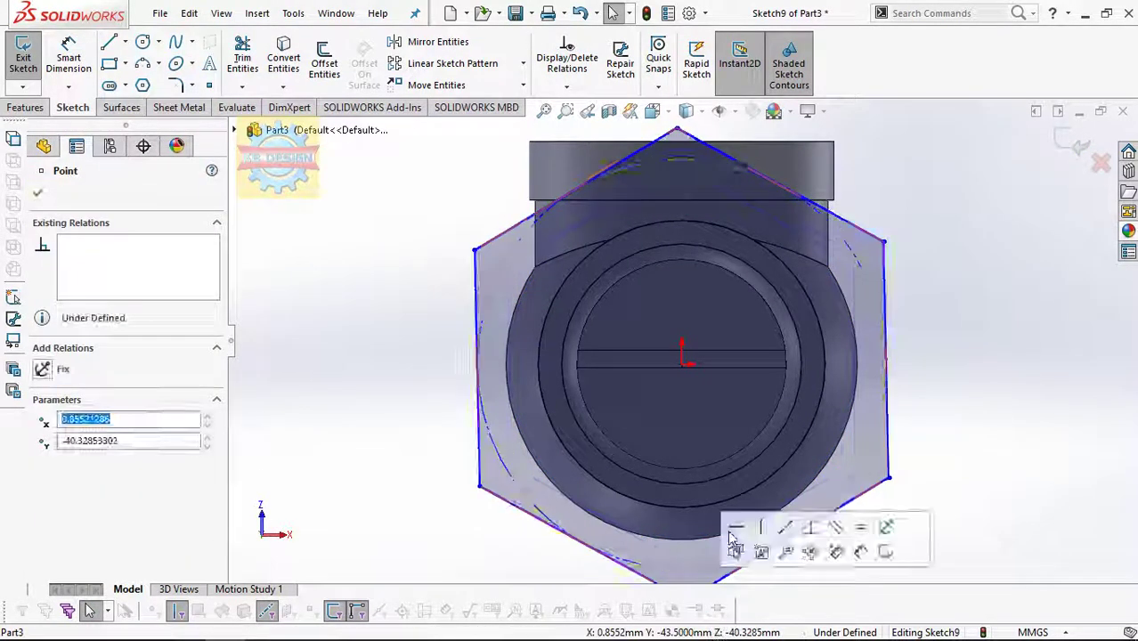
pyautogui.press('Escape')
# - Make the hexagon's inscribed circle coradial with the body's outer round edge
pyautogui.click(837, 458)
pyautogui.click(566, 87)
pyautogui.click(571, 125)
pyautogui.click(538, 229)
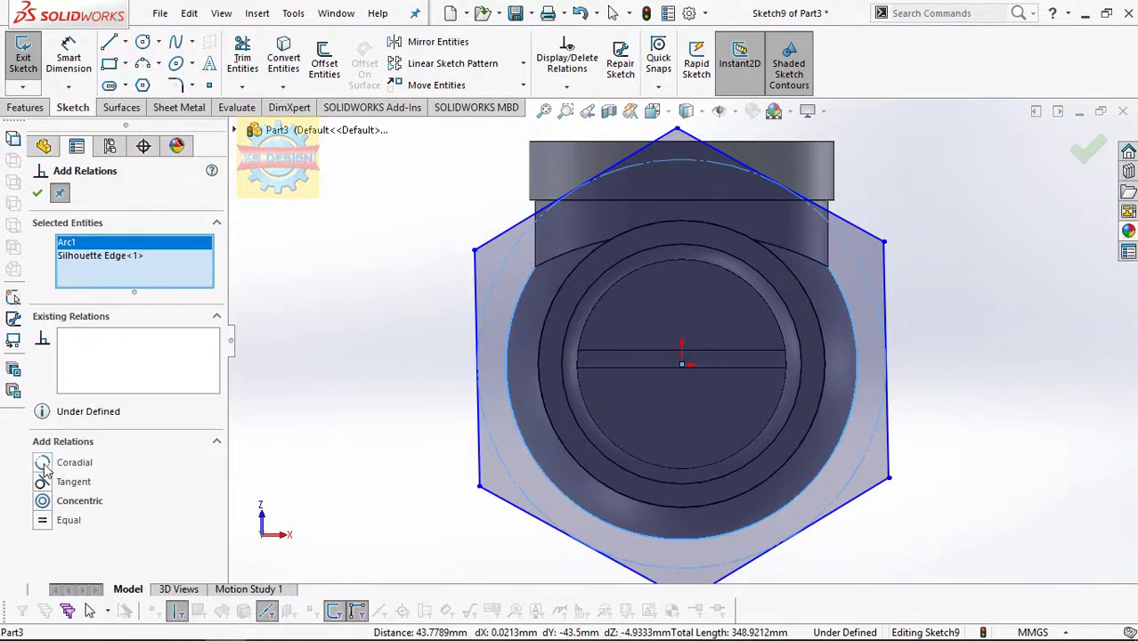
pyautogui.click(43, 464)
pyautogui.press('Escape')
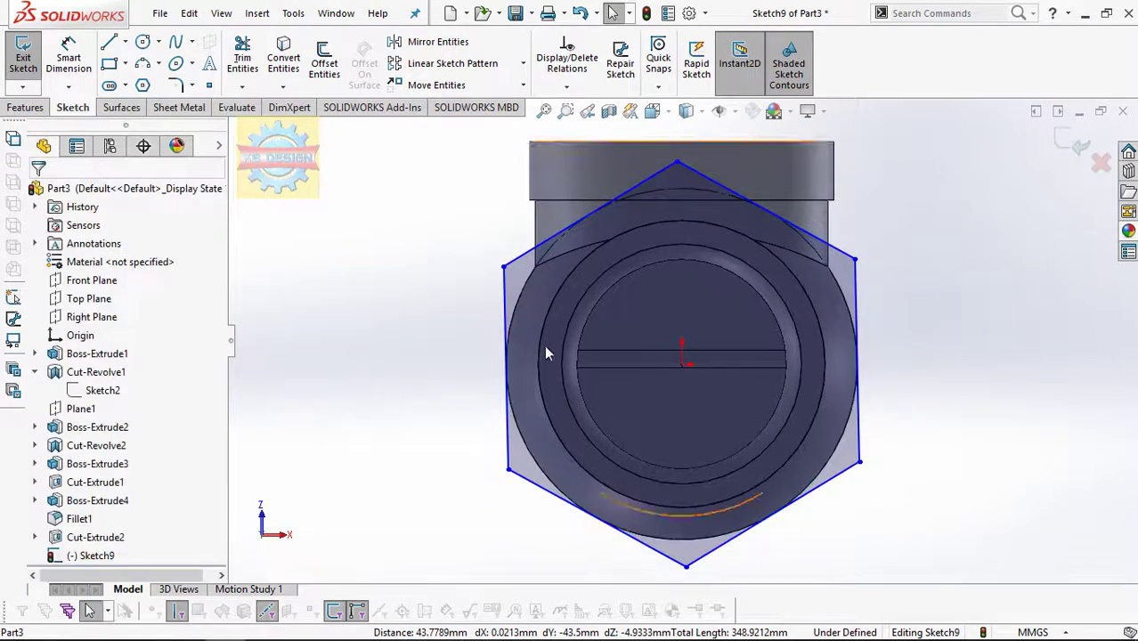
pyautogui.scroll(3, 680, 342)
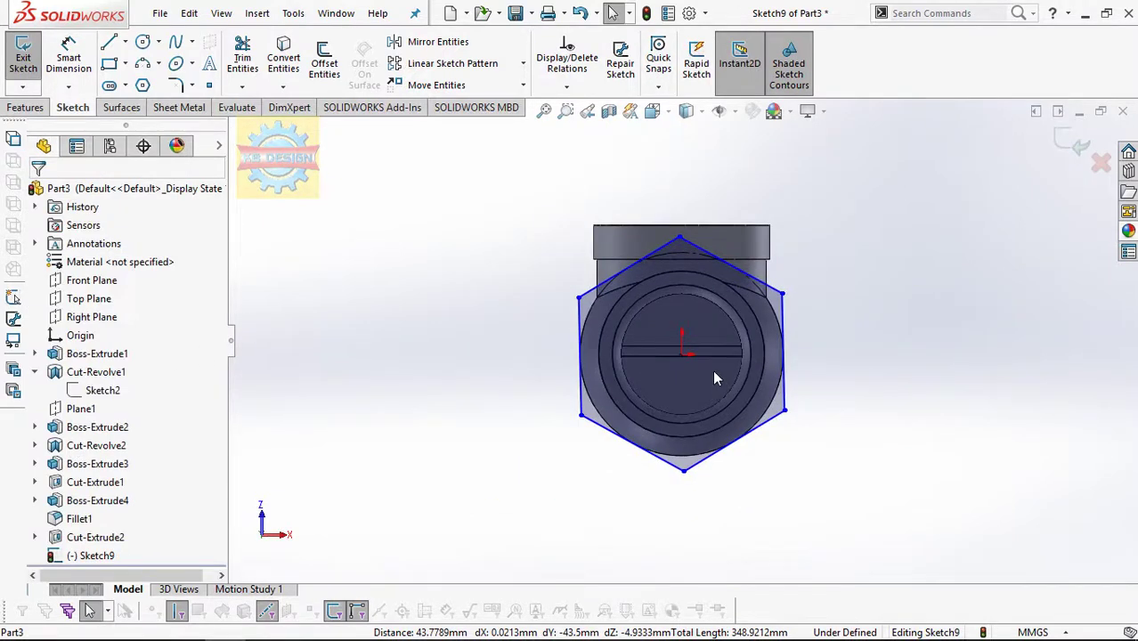
pyautogui.moveTo(665, 343); pyautogui.dragTo(248, 135, button='middle')
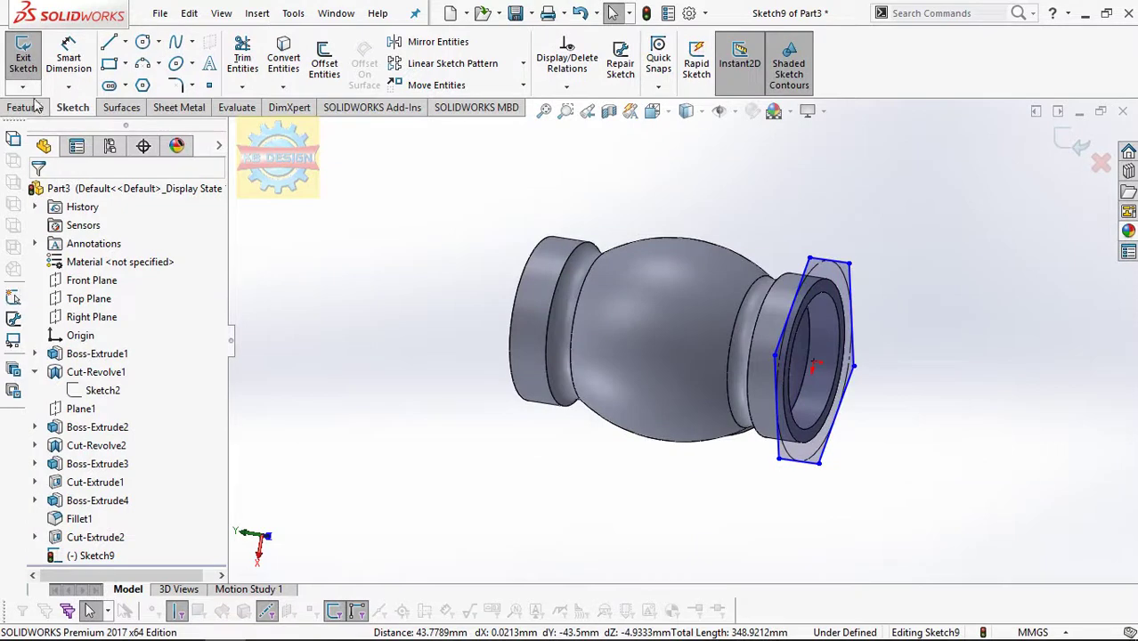
# - Extrude the hexagon 11.5 mm in the flipped direction as the Boss-Extrude5 hex nut
pyautogui.click(25, 106)
pyautogui.click(30, 59)
pyautogui.write('11.5')
pyautogui.press('Return')
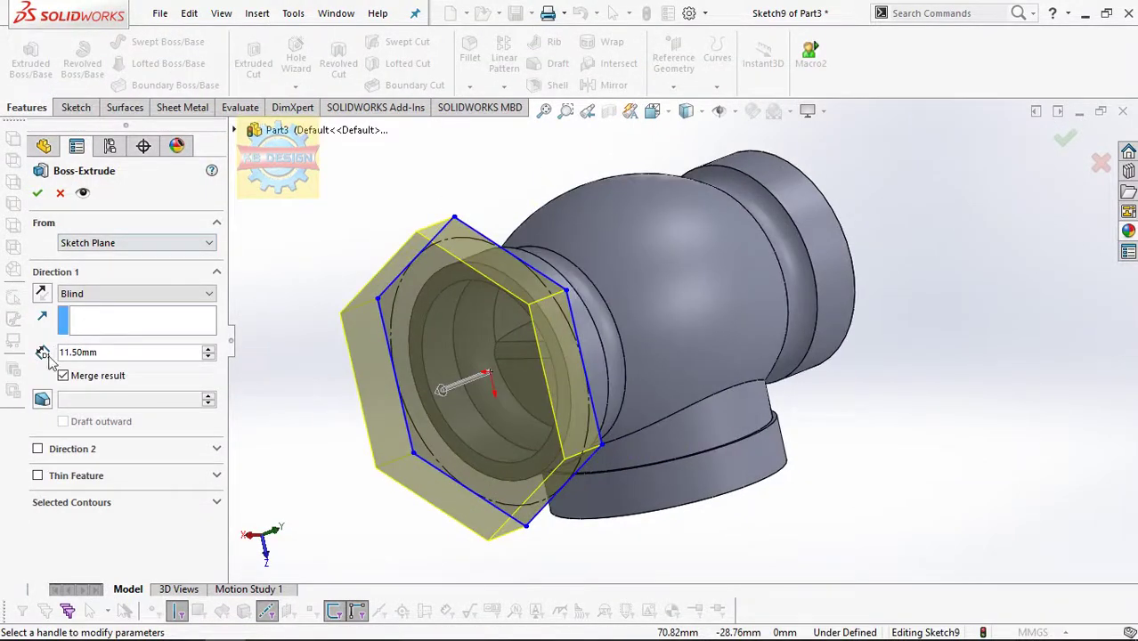
pyautogui.click(49, 297)
pyautogui.click(37, 194)
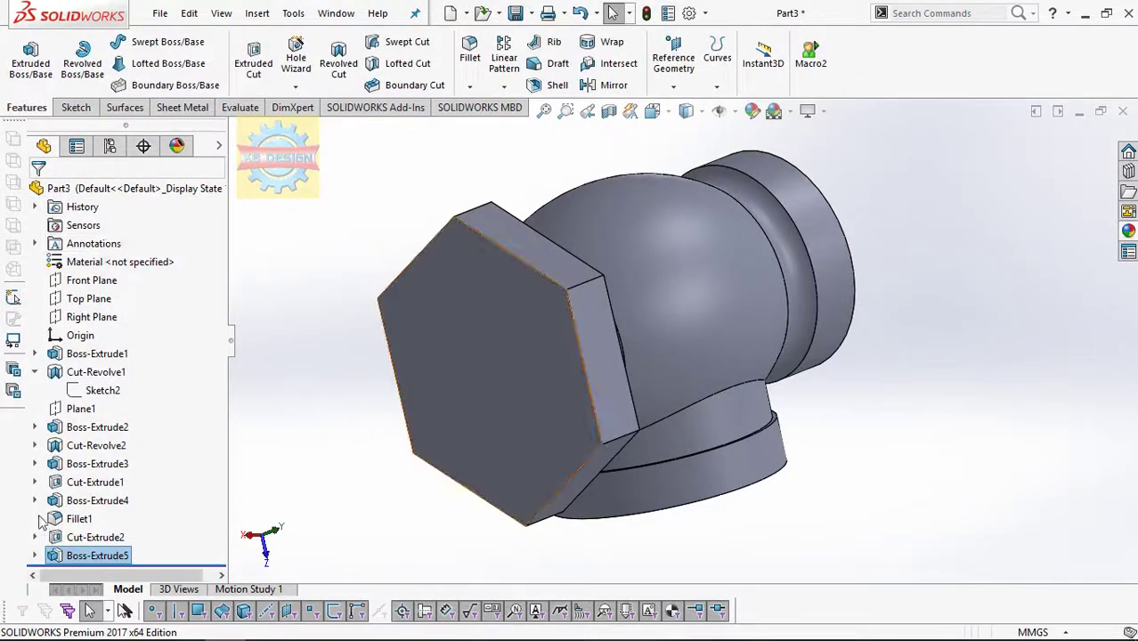
pyautogui.rightClick(64, 563)
pyautogui.click(91, 256)
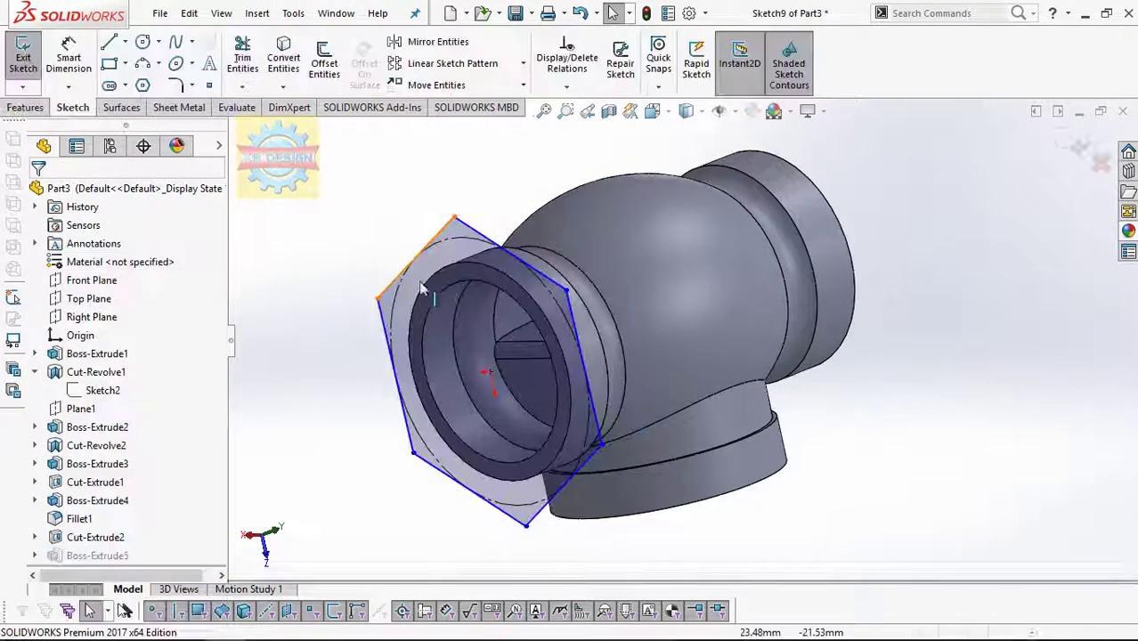
pyautogui.click(23, 57)
# - Mirror Boss-Extrude5 about the Top Plane to create the second hex nut
pyautogui.moveTo(426, 148); pyautogui.dragTo(771, 278, button='middle')
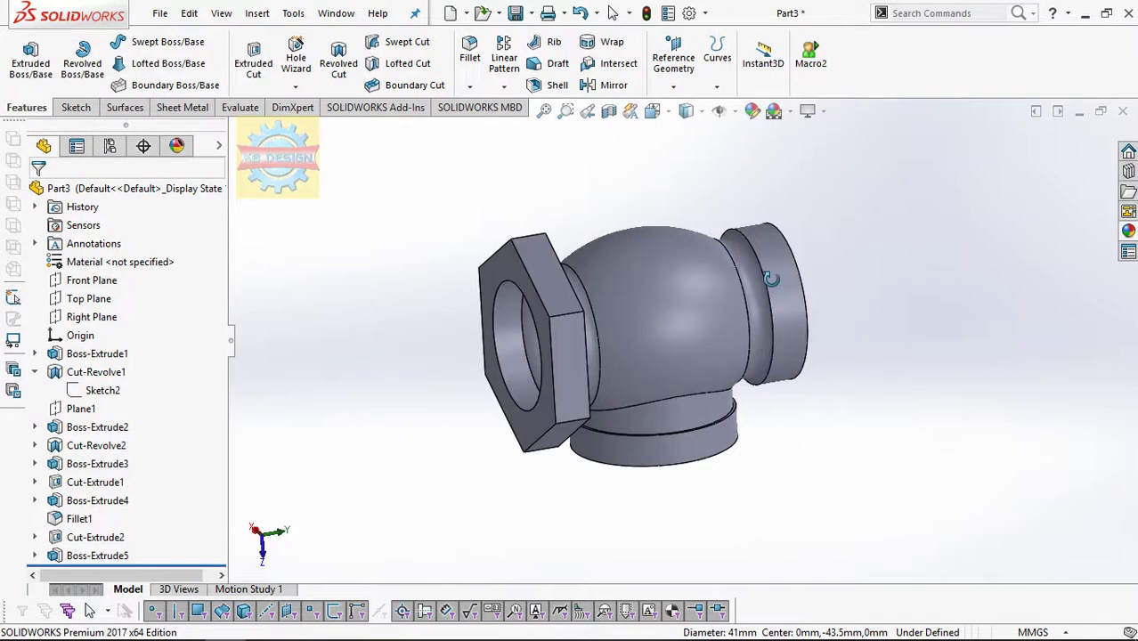
pyautogui.click(613, 84)
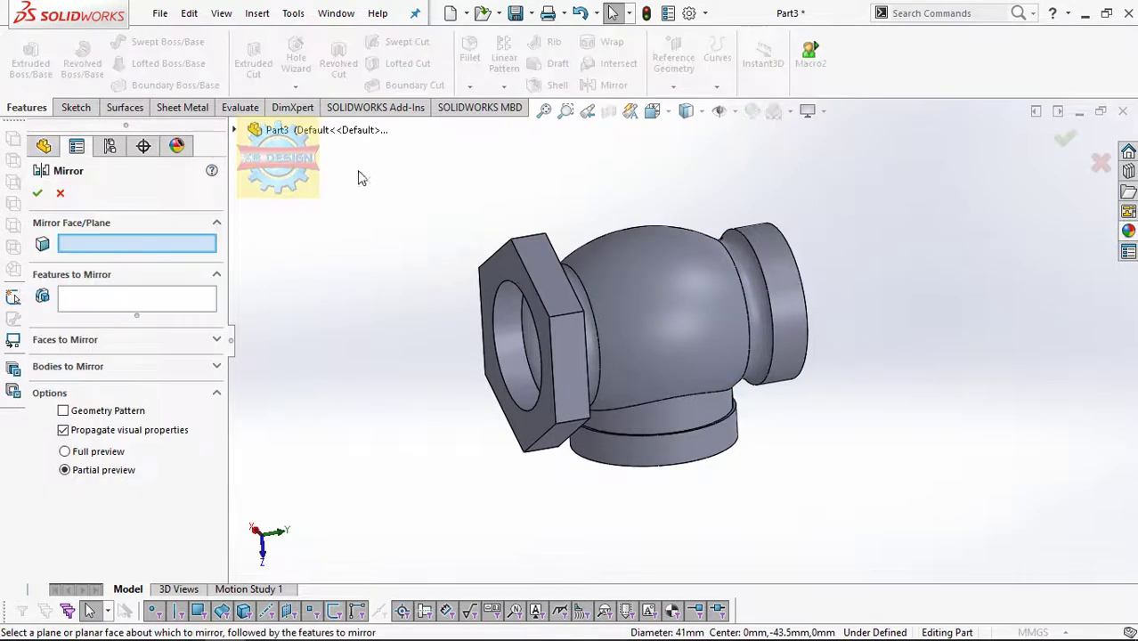
pyautogui.click(235, 130)
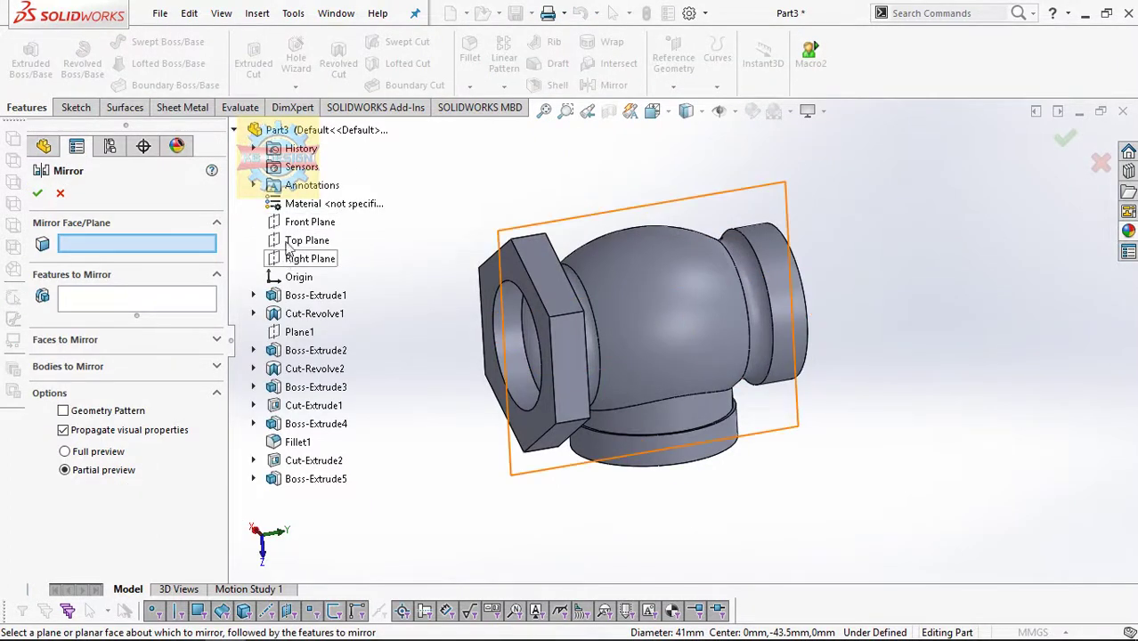
pyautogui.click(307, 241)
pyautogui.click(557, 301)
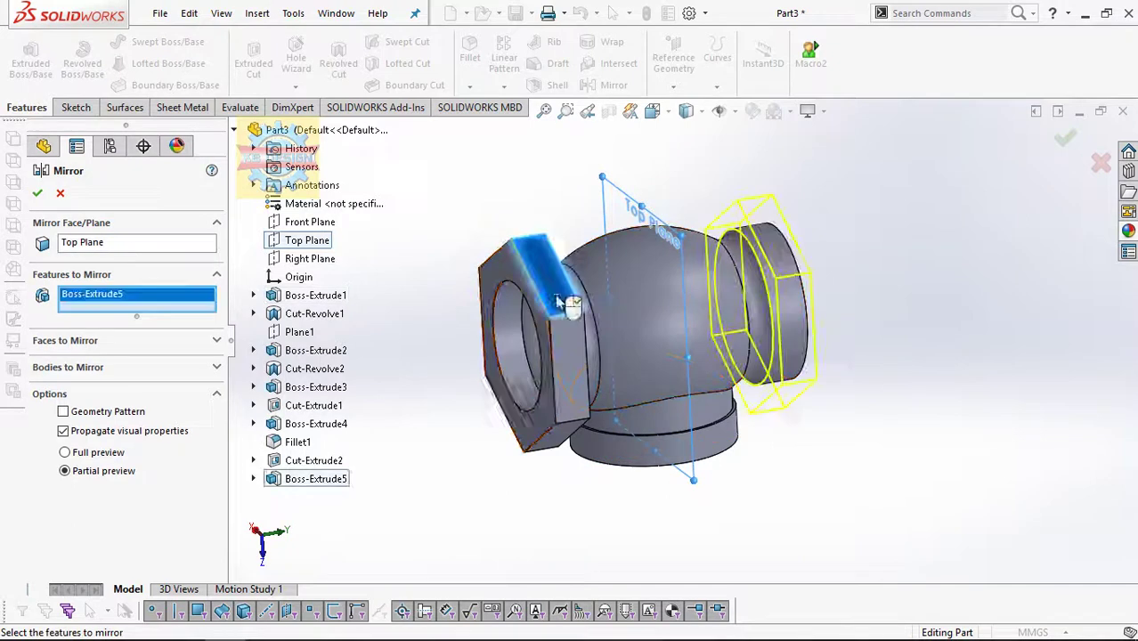
pyautogui.click(37, 192)
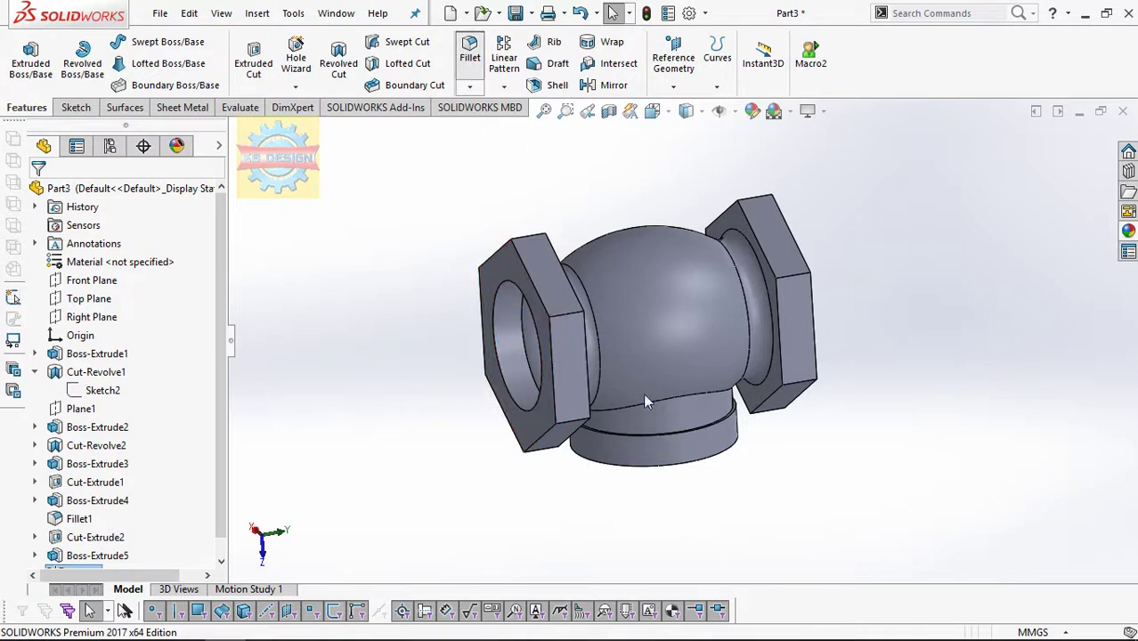
pyautogui.click(469, 51)
# - Fillet the lower boss's bottom edge with a 1 mm radius
pyautogui.click(644, 464)
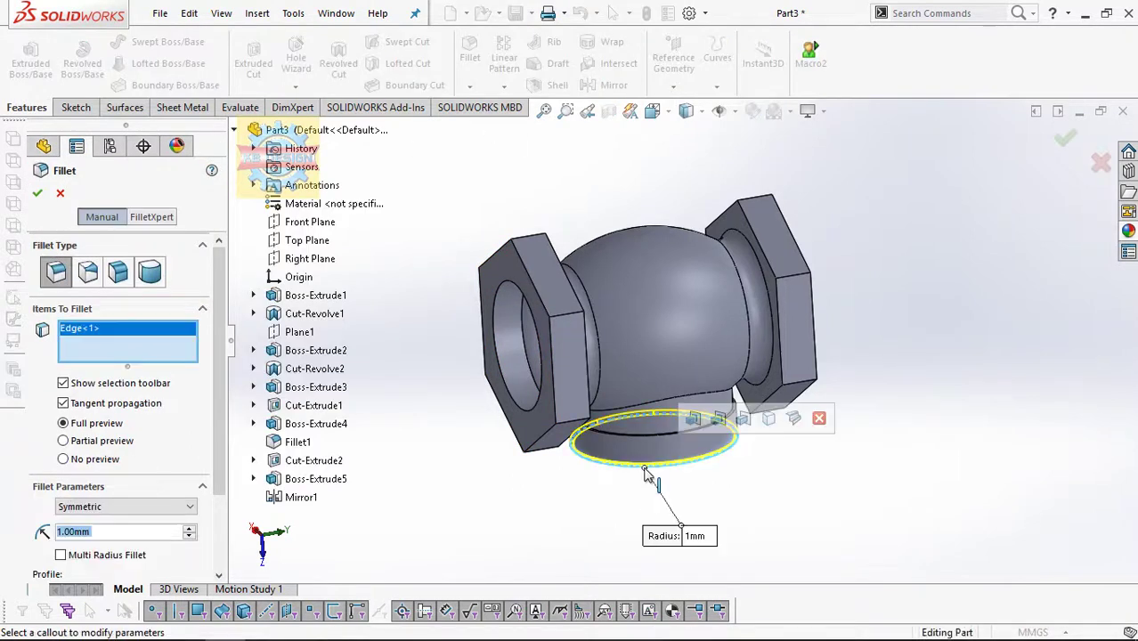
pyautogui.click(38, 194)
pyautogui.moveTo(396, 321)
pyautogui.mouseDown(button='middle')
pyautogui.moveTo(432, 310)
pyautogui.moveTo(429, 320)
pyautogui.mouseUp(button='middle')
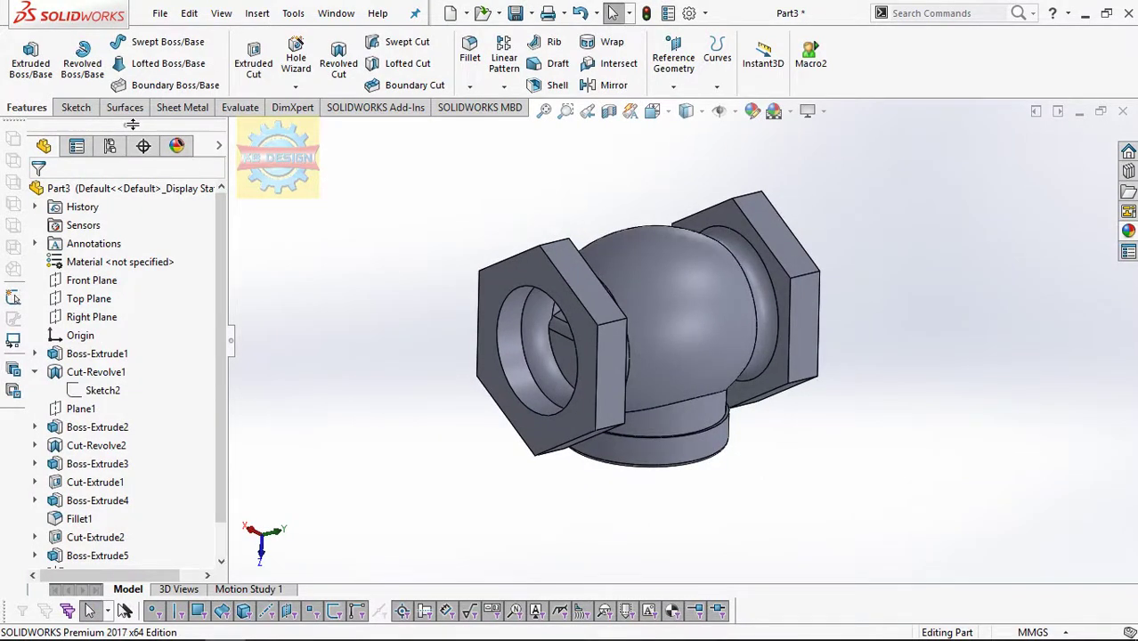
pyautogui.click(218, 14)
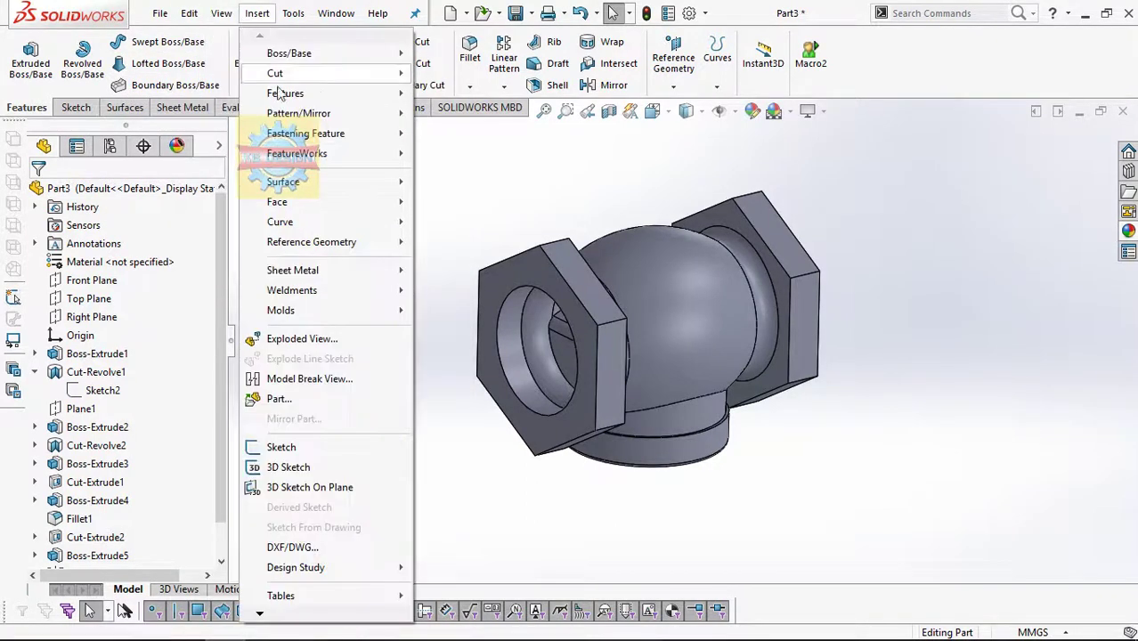
# - Start a thread on the left opening's circular edge with a 3 mm start offset
pyautogui.click(455, 154)
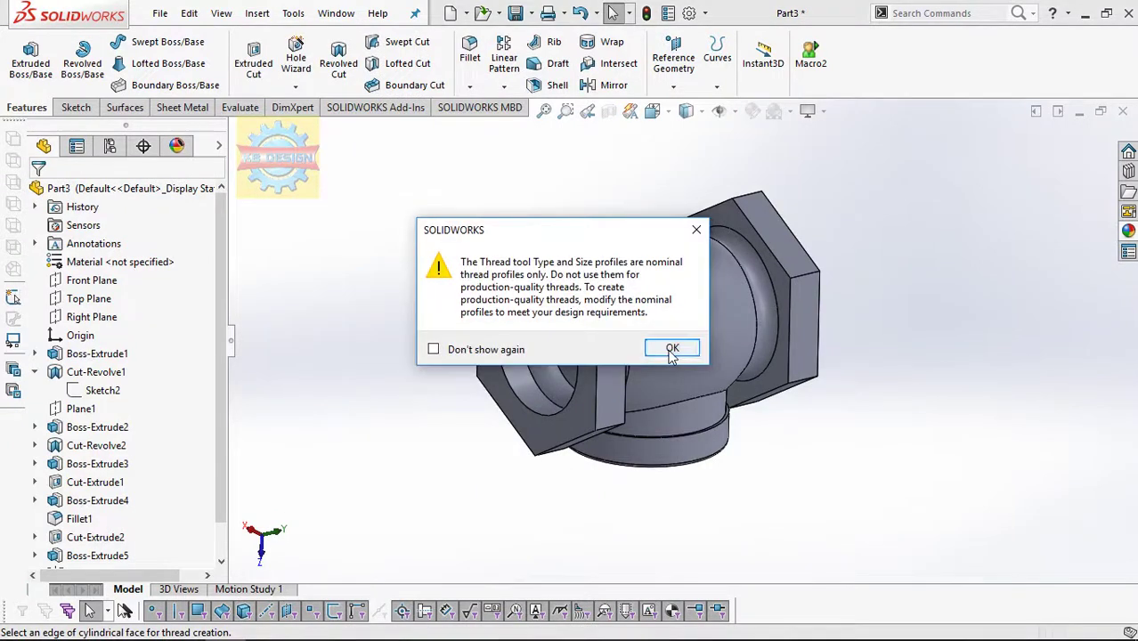
pyautogui.click(672, 349)
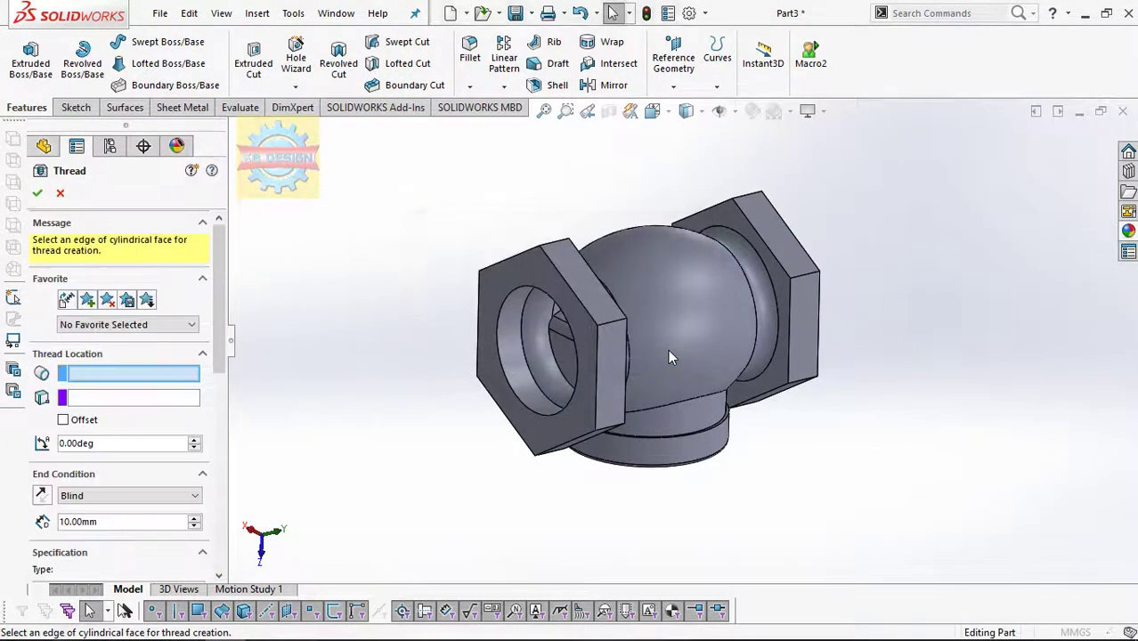
pyautogui.click(564, 315)
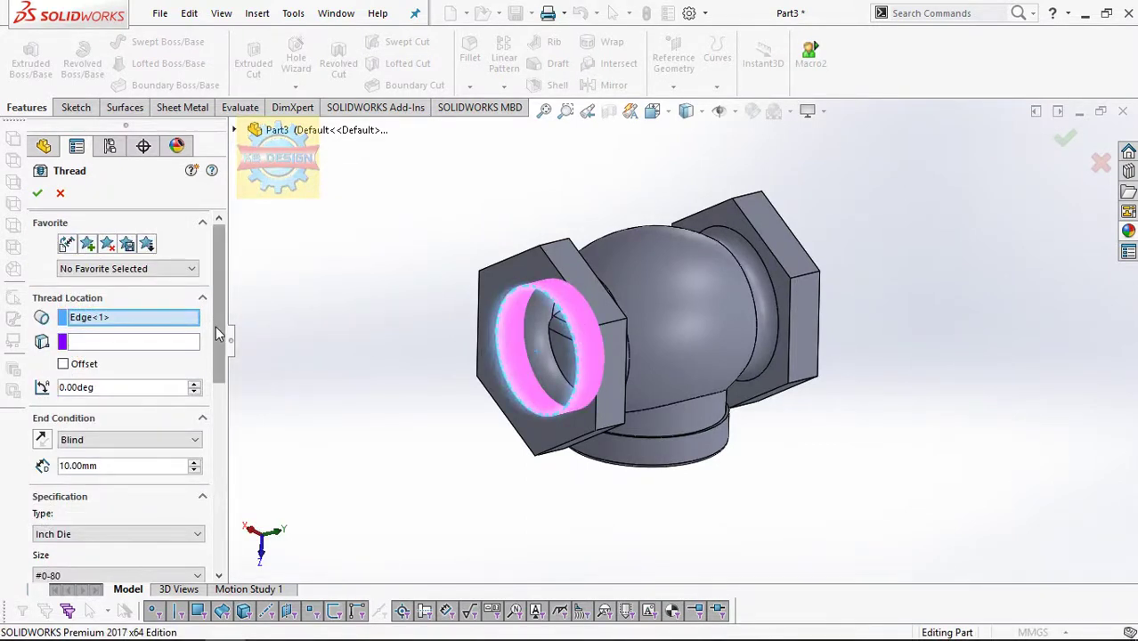
pyautogui.click(75, 366)
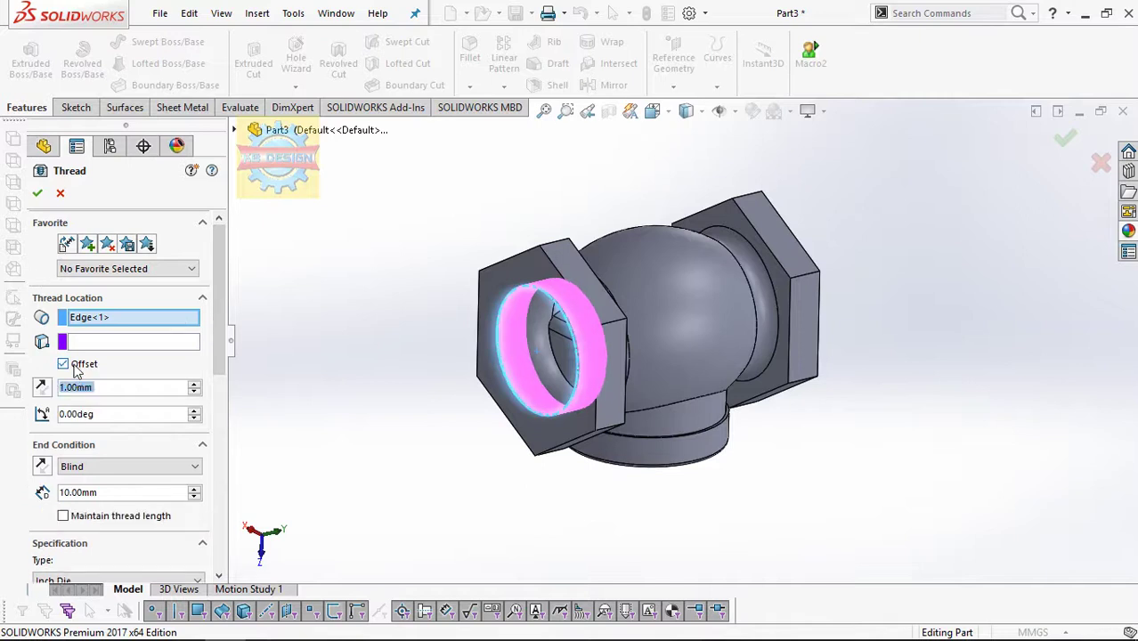
pyautogui.write('3')
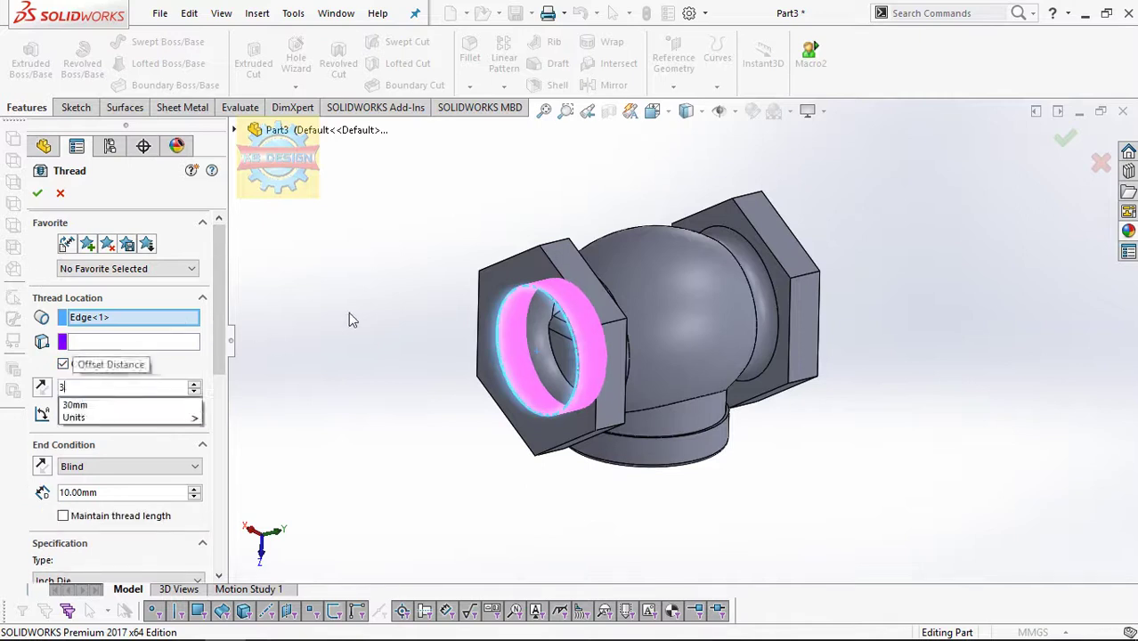
pyautogui.press('Return')
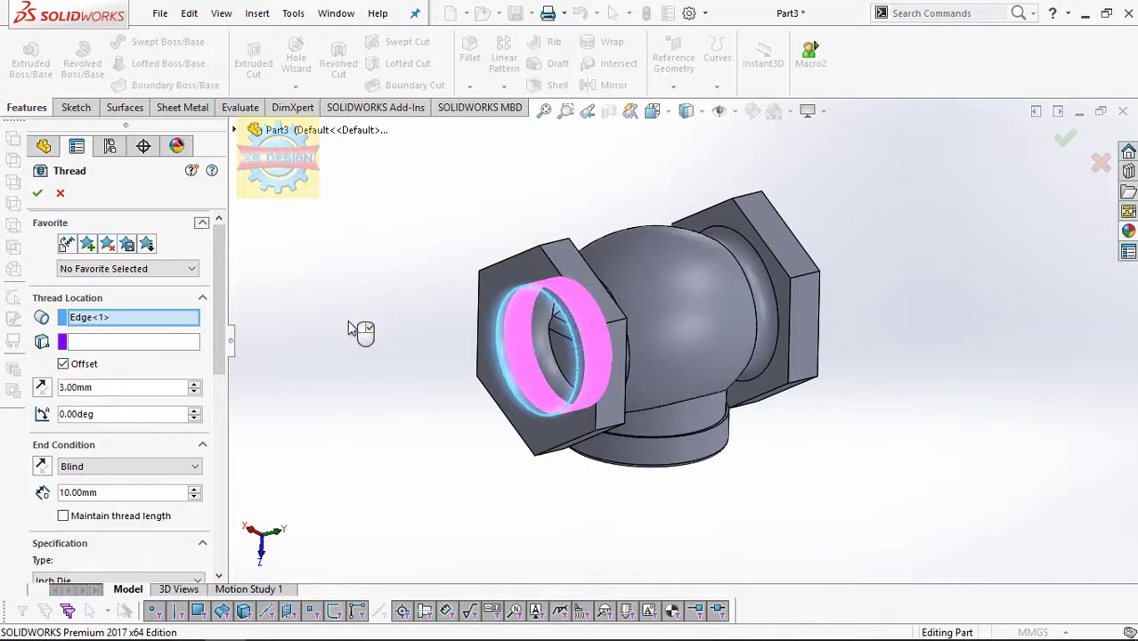
# - Set the thread to 15 mm blind depth with type Metric Tap
pyautogui.doubleClick(89, 493)
pyautogui.write('15')
pyautogui.press('Return')
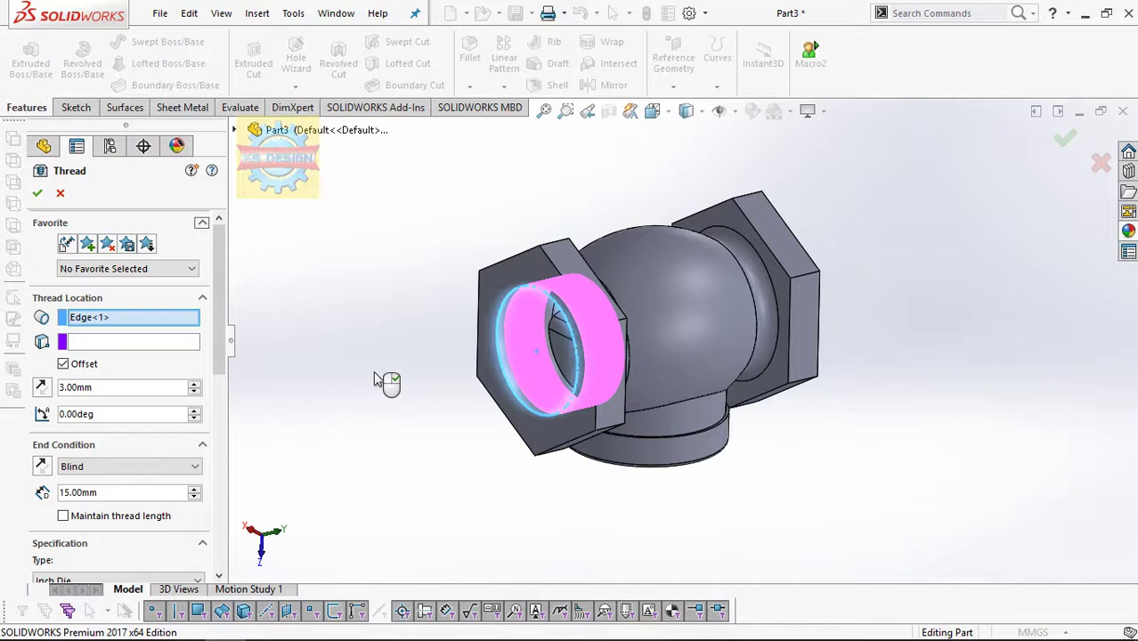
pyautogui.click(46, 196)
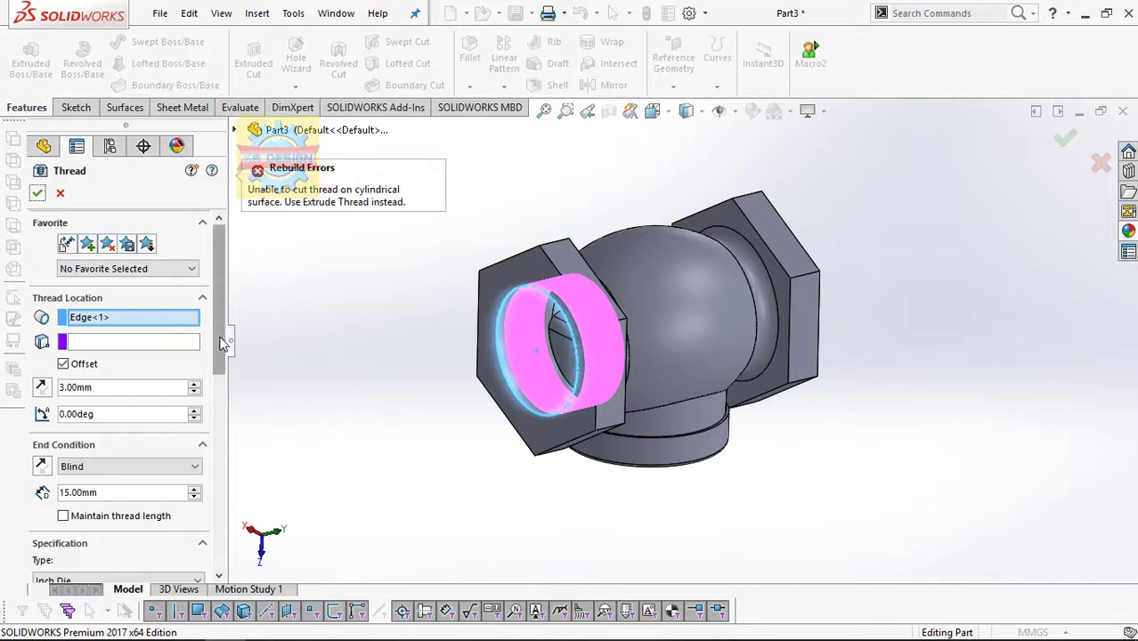
pyautogui.moveTo(223, 345); pyautogui.dragTo(220, 457)
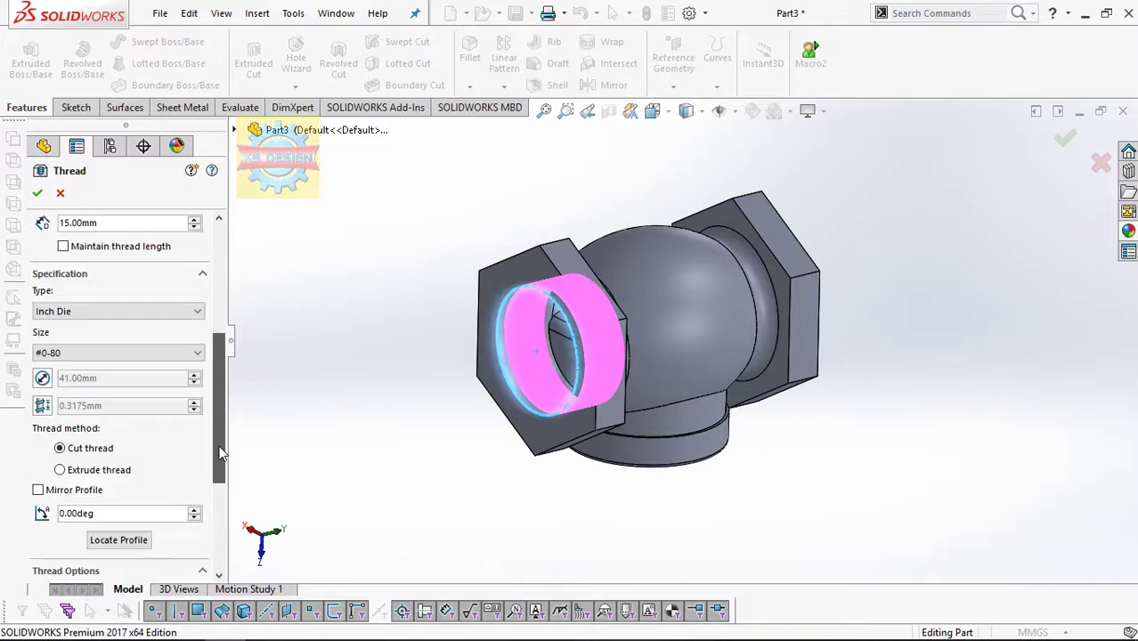
pyautogui.scroll(2, 220, 445)
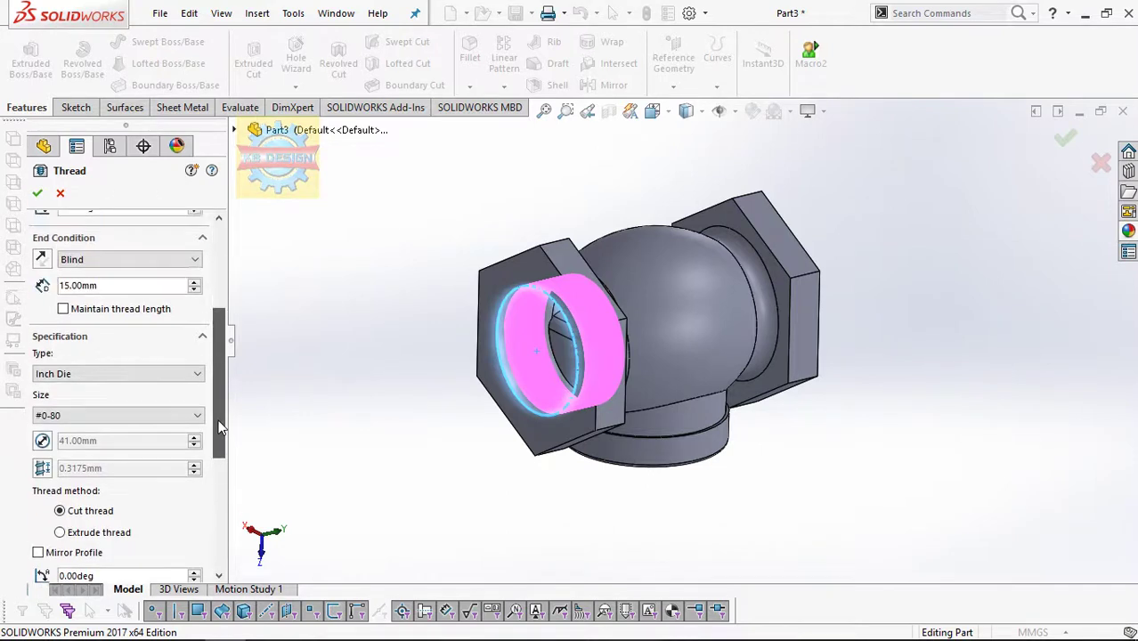
pyautogui.scroll(1, 221, 436)
pyautogui.click(161, 403)
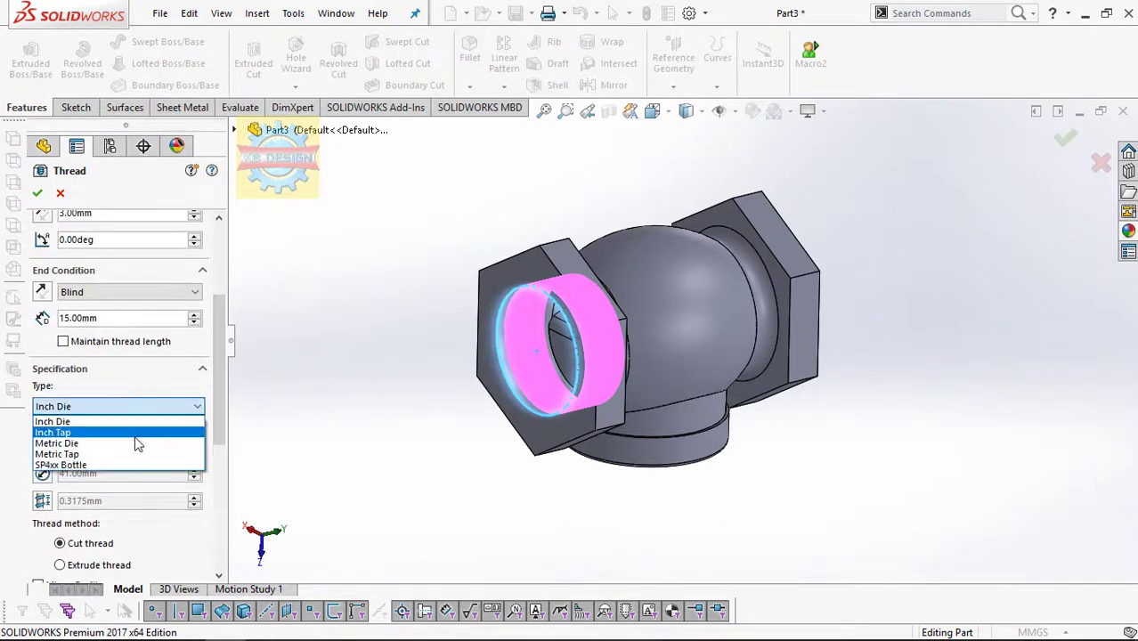
pyautogui.click(161, 434)
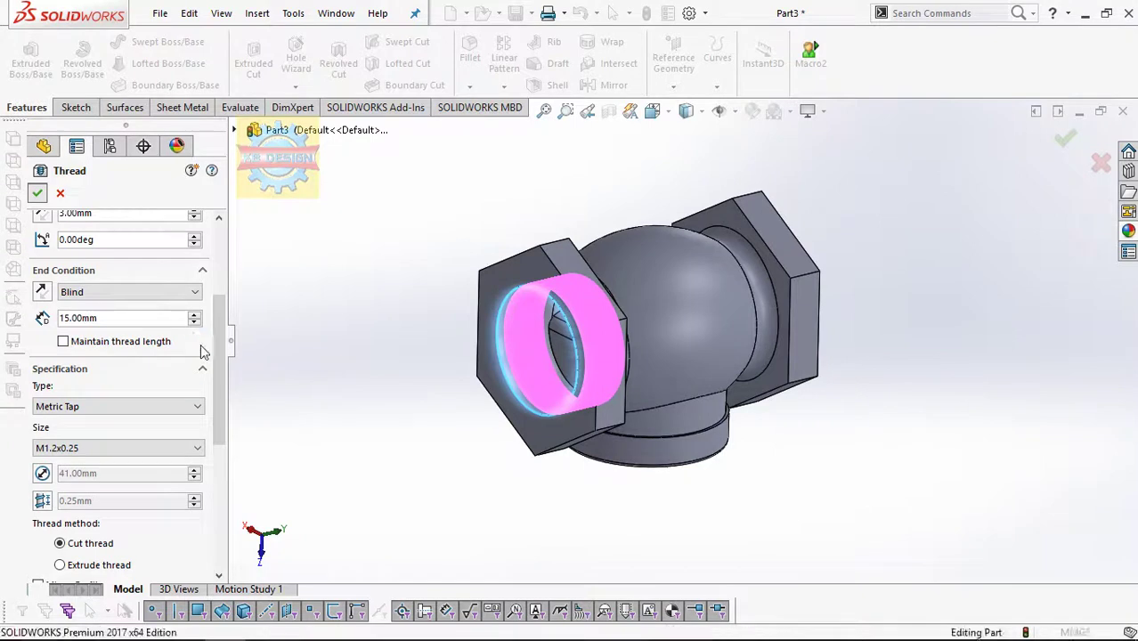
pyautogui.scroll(-3, 551, 358)
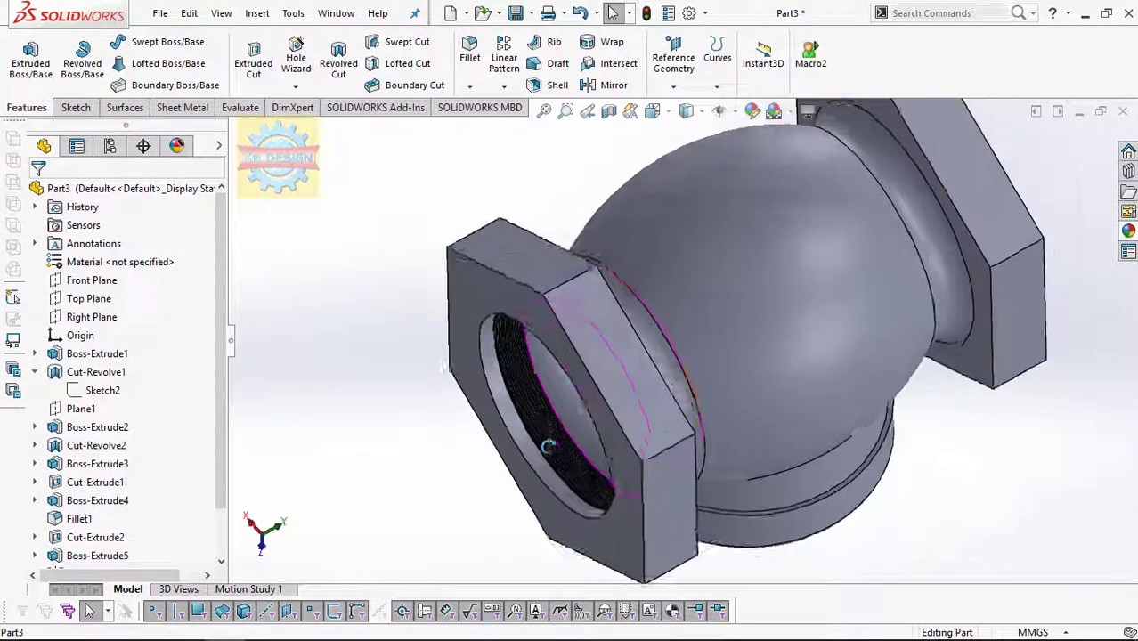
# - Edit Thread1 to change its size to M42x4.5
pyautogui.scroll(3, 570, 389)
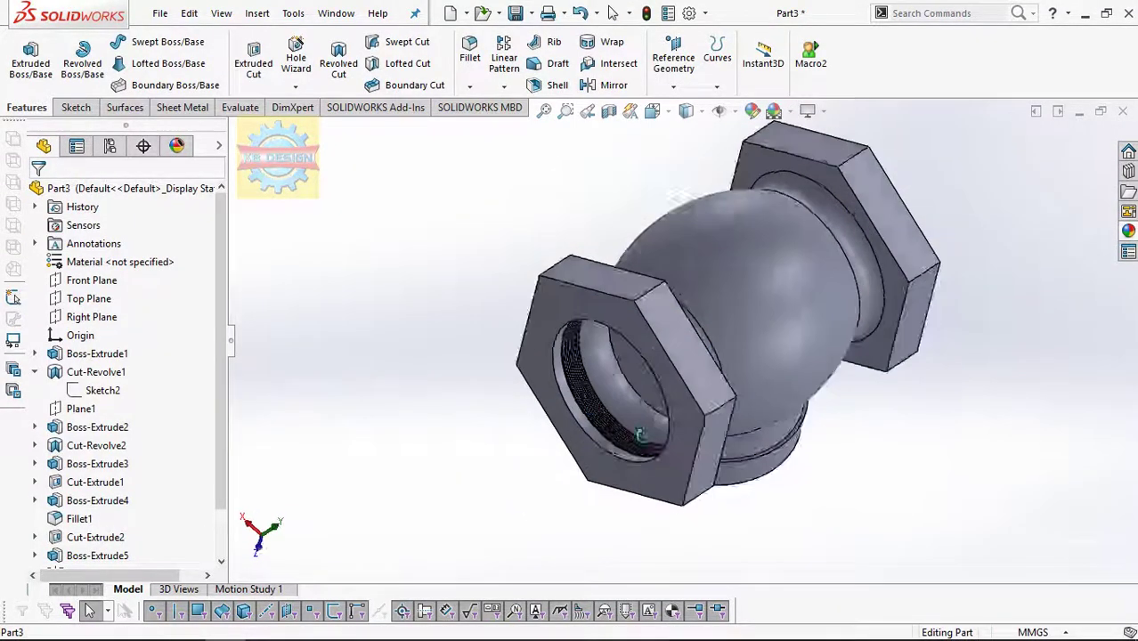
pyautogui.moveTo(571, 388); pyautogui.dragTo(220, 446, button='middle')
pyautogui.scroll(-1, 220, 446)
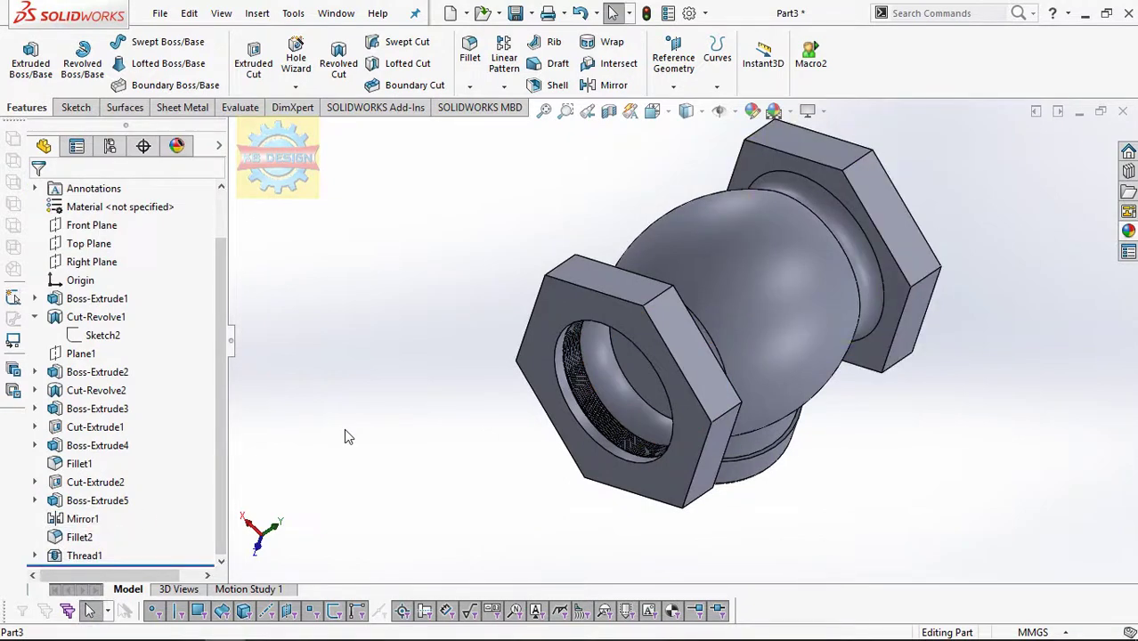
pyautogui.scroll(-1, 89, 428)
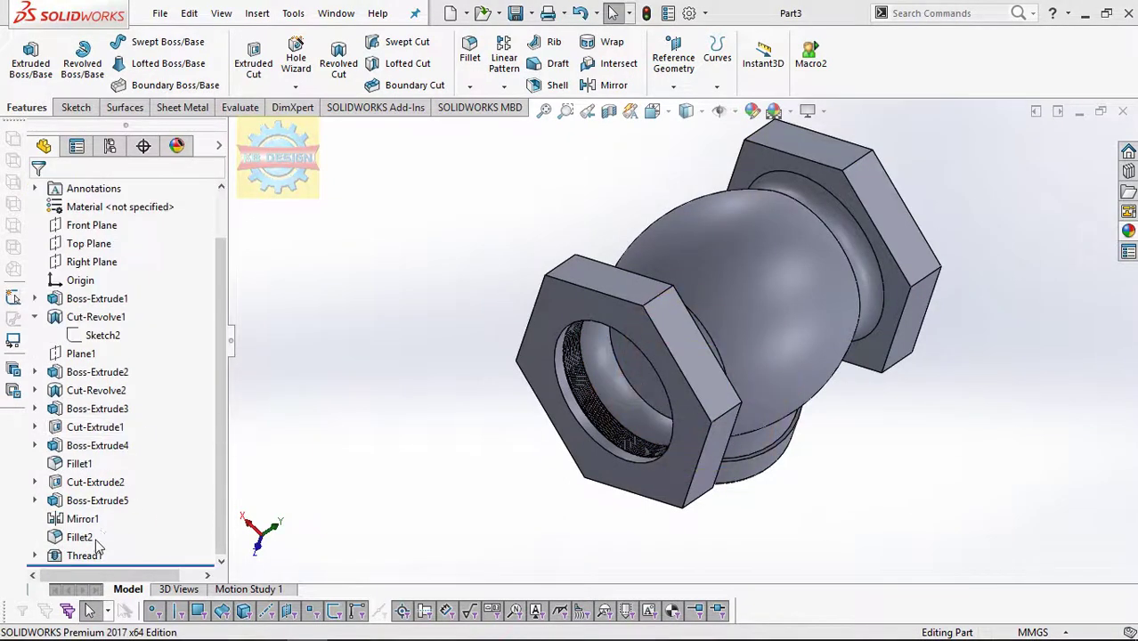
pyautogui.click(93, 555)
pyautogui.click(113, 507)
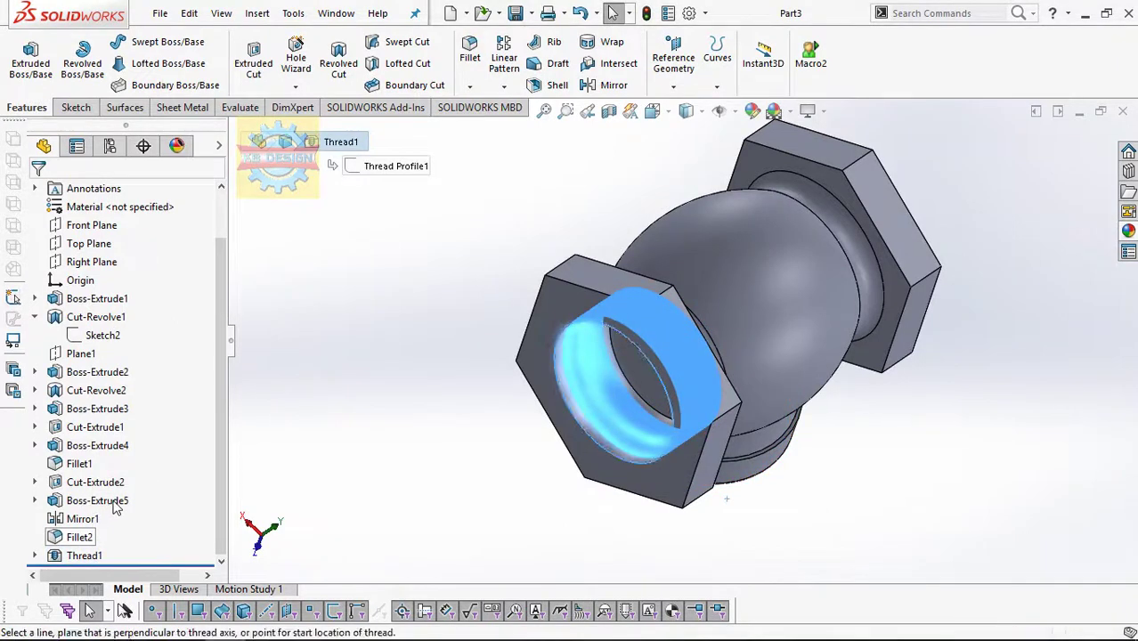
pyautogui.moveTo(219, 363); pyautogui.dragTo(219, 454)
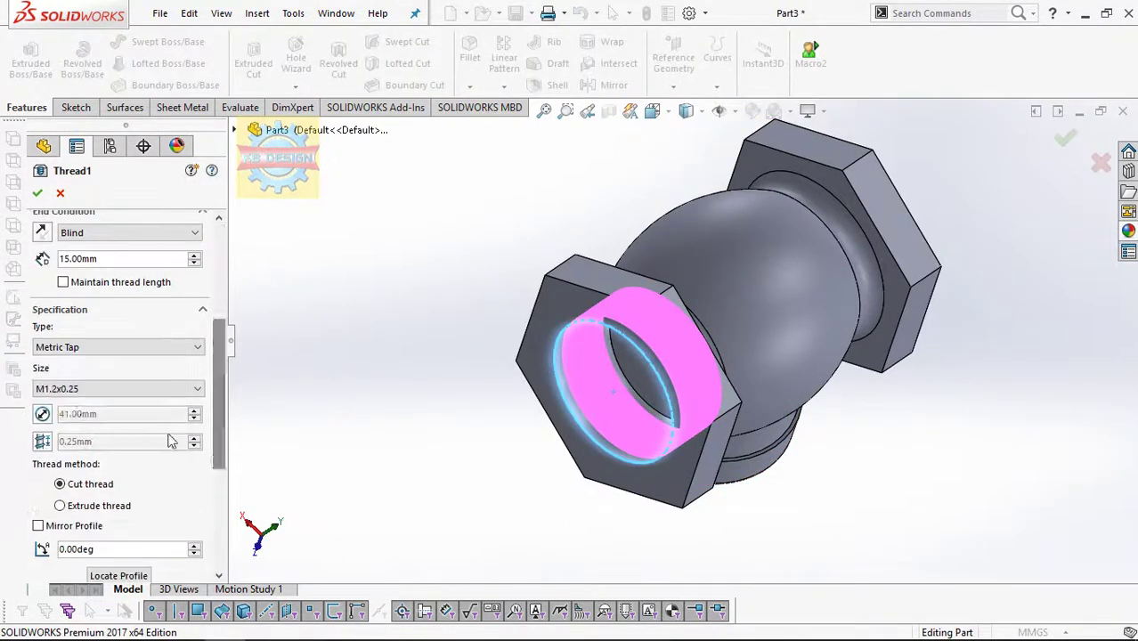
pyautogui.click(55, 389)
pyautogui.scroll(-2, 63, 338)
pyautogui.scroll(-1, 62, 329)
pyautogui.scroll(-1, 64, 321)
pyautogui.click(67, 312)
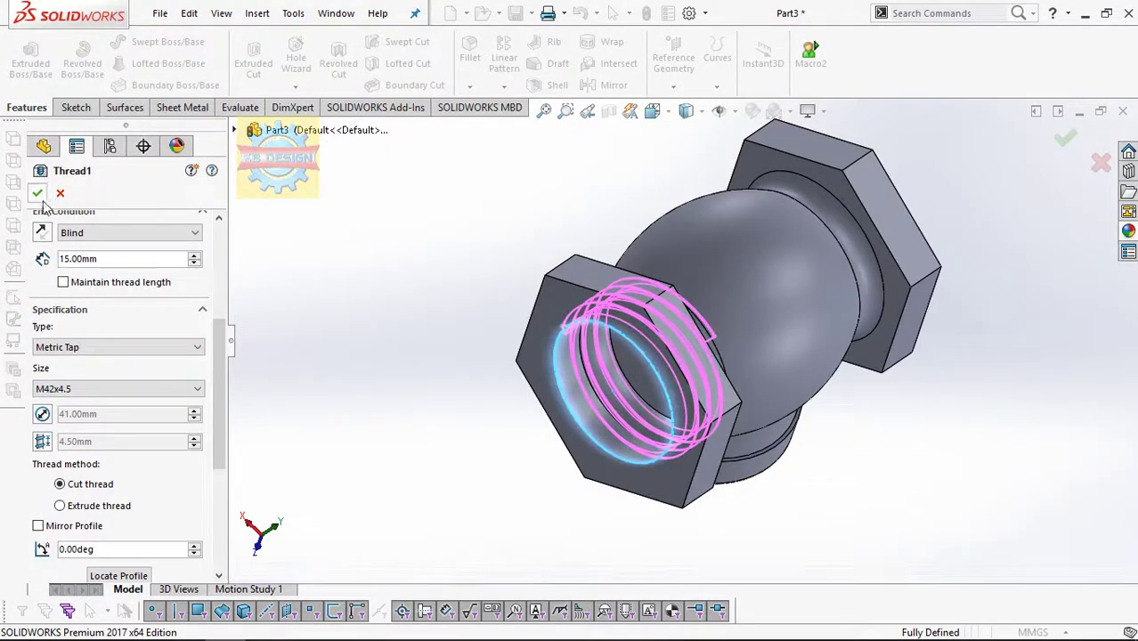
pyautogui.press('Return')
# - Reverse Thread1's 3 mm offset so it runs outward from the opening's edge
pyautogui.moveTo(805, 392)
pyautogui.mouseDown(button='middle')
pyautogui.moveTo(760, 211)
pyautogui.moveTo(694, 159)
pyautogui.mouseUp(button='middle')
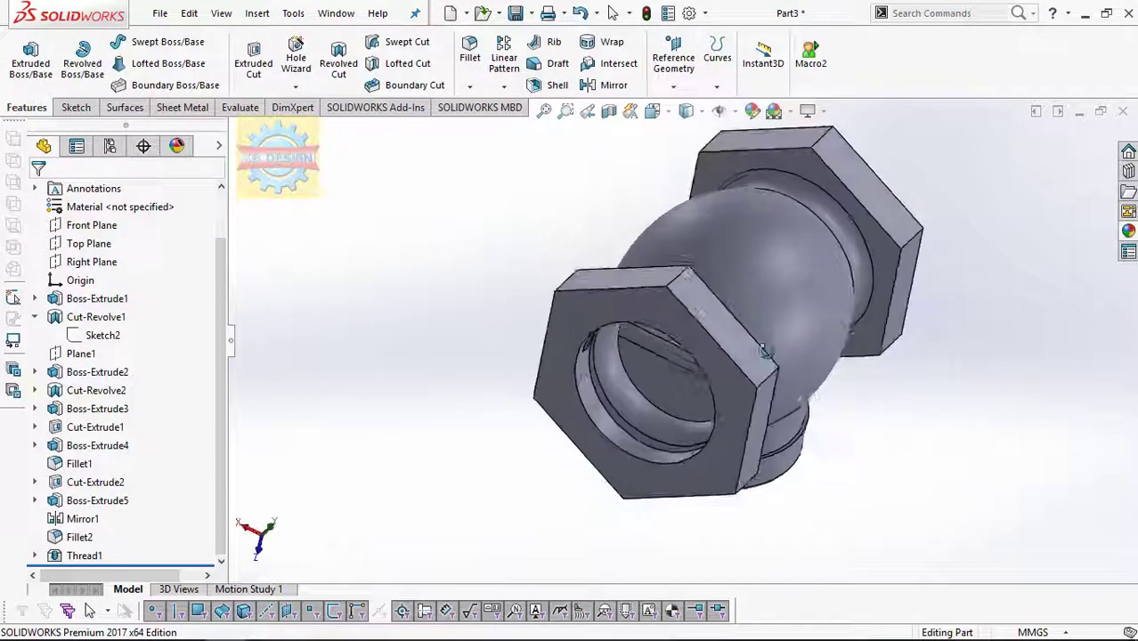
pyautogui.click(84, 555)
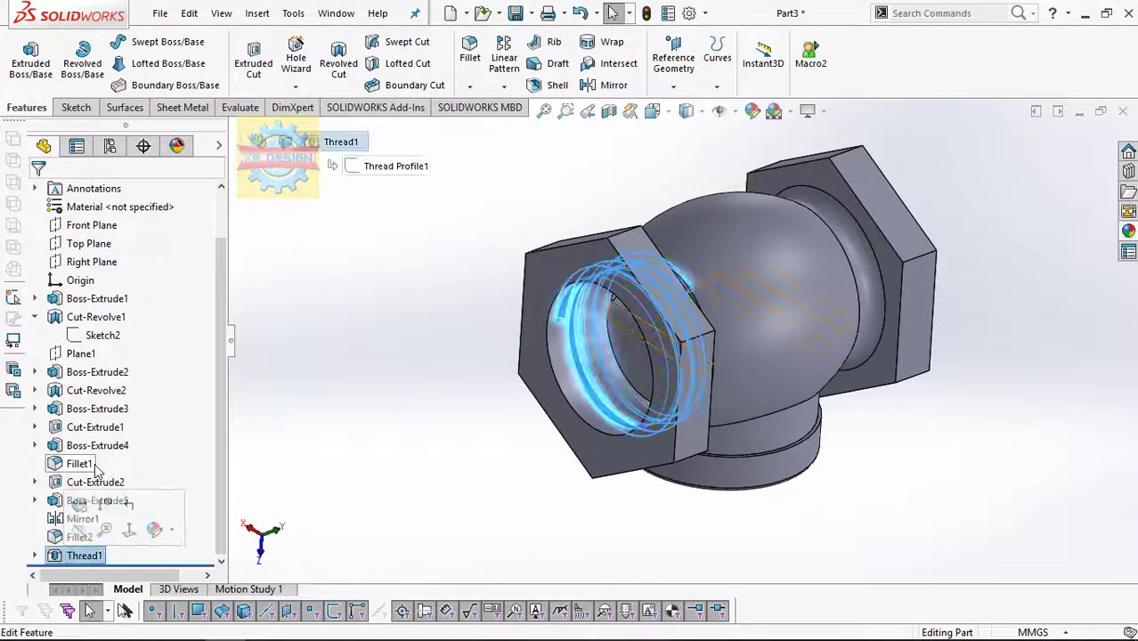
pyautogui.click(80, 504)
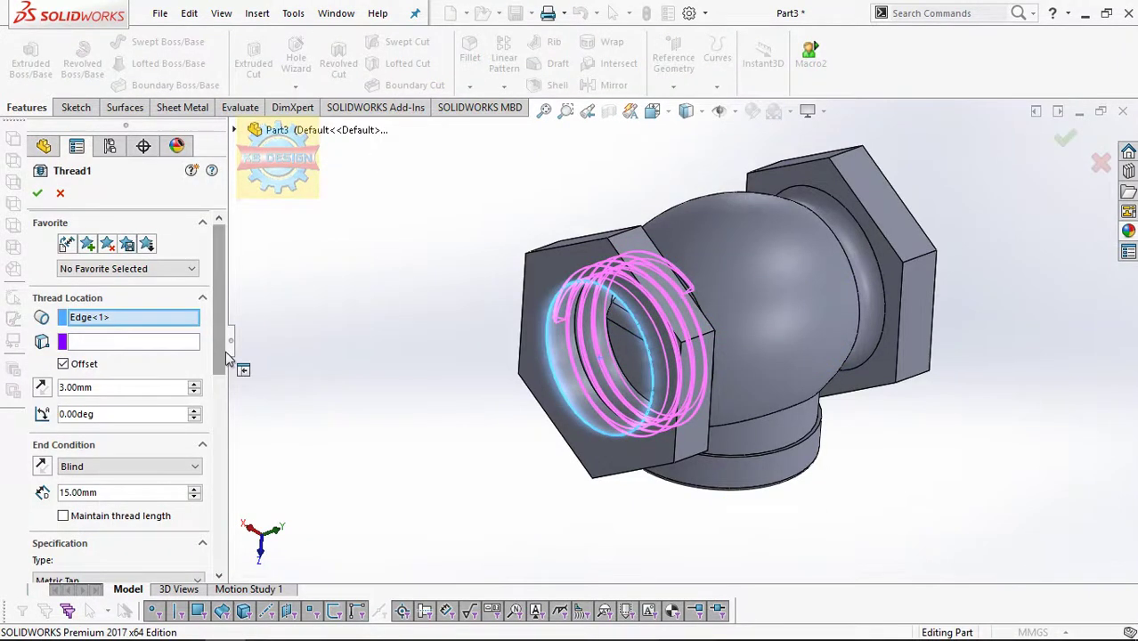
pyautogui.click(42, 389)
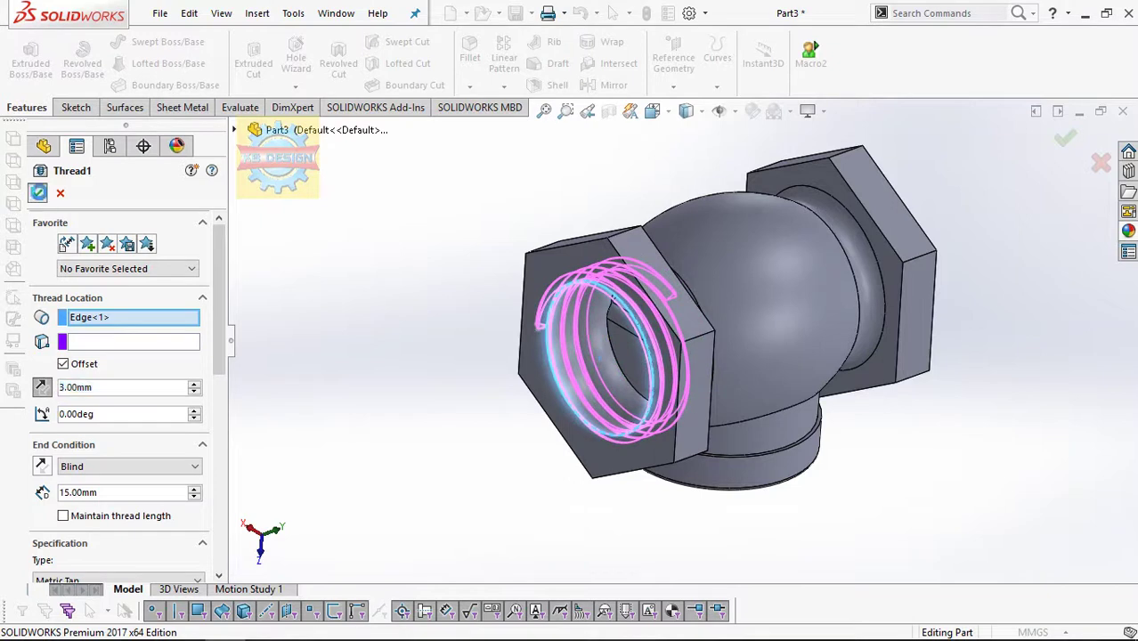
pyautogui.press('Return')
pyautogui.moveTo(533, 364)
pyautogui.mouseDown(button='middle')
pyautogui.moveTo(481, 335)
pyautogui.moveTo(459, 443)
pyautogui.moveTo(253, 400)
pyautogui.moveTo(310, 460)
pyautogui.mouseUp(button='middle')
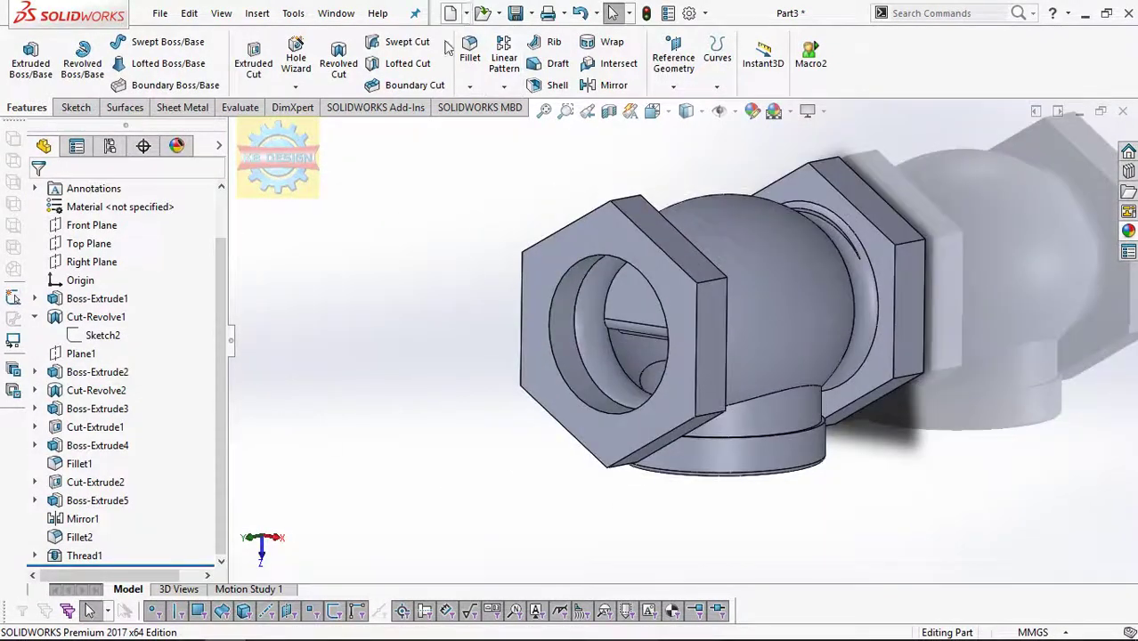
# - Thread the second nut opening with M42x4.5 Metric Tap, 15 mm deep, 3 mm outward offset
pyautogui.click(257, 13)
pyautogui.moveTo(285, 93)
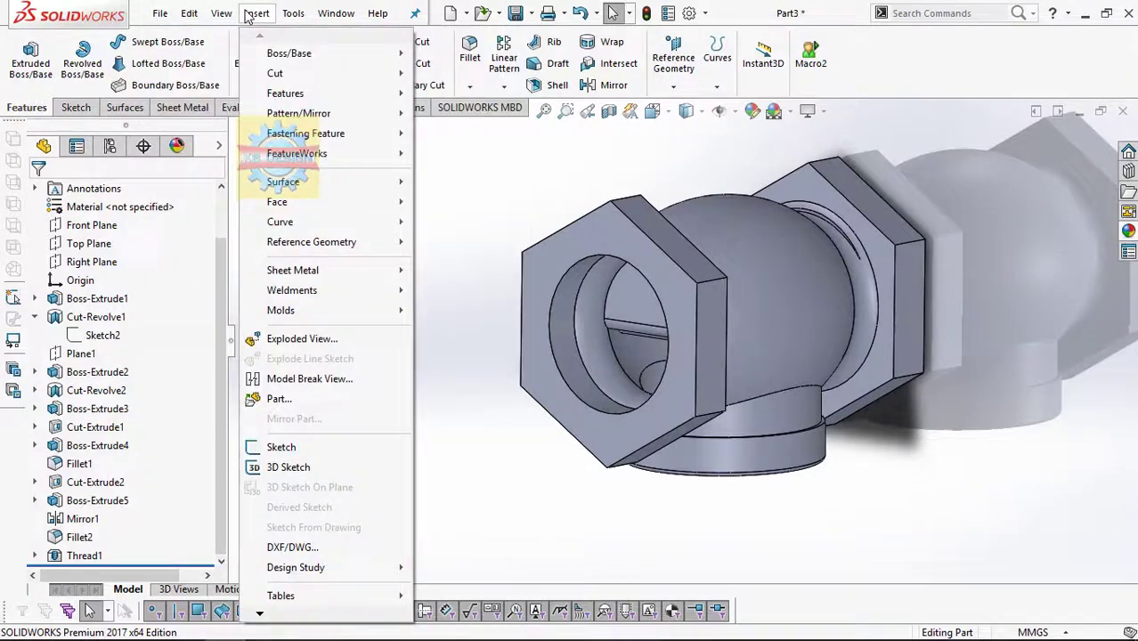
pyautogui.click(456, 154)
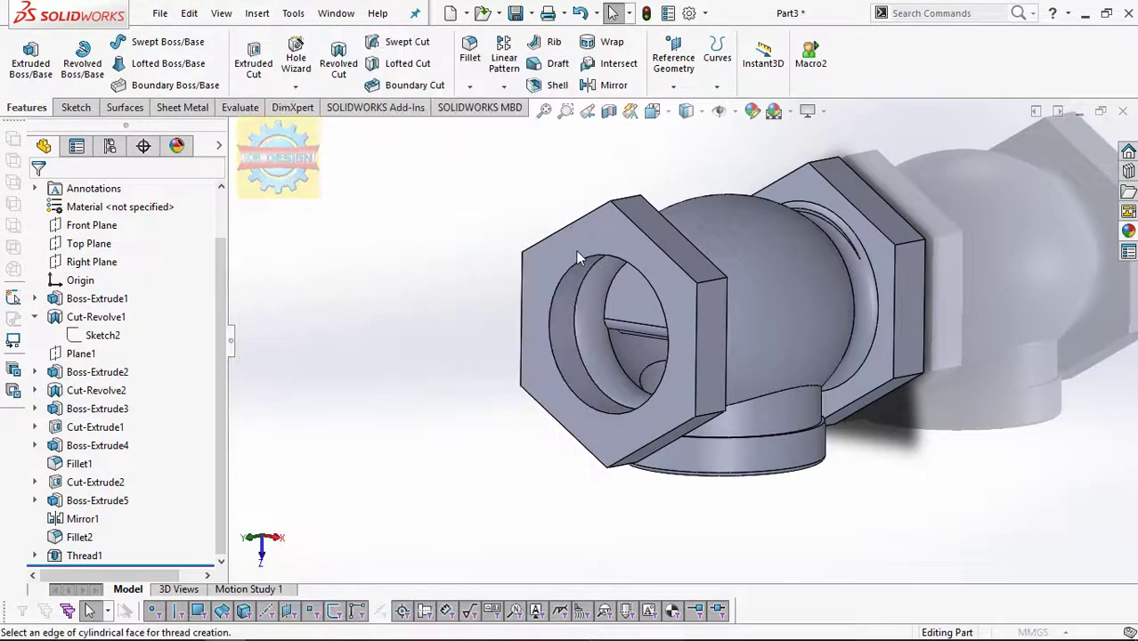
pyautogui.click(668, 348)
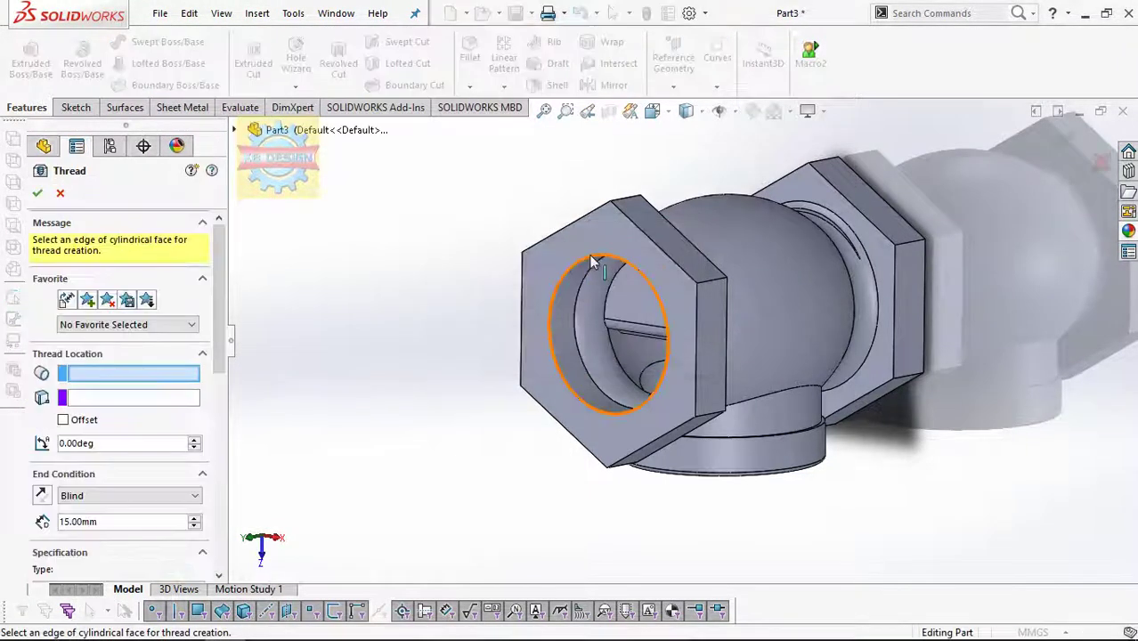
pyautogui.click(595, 258)
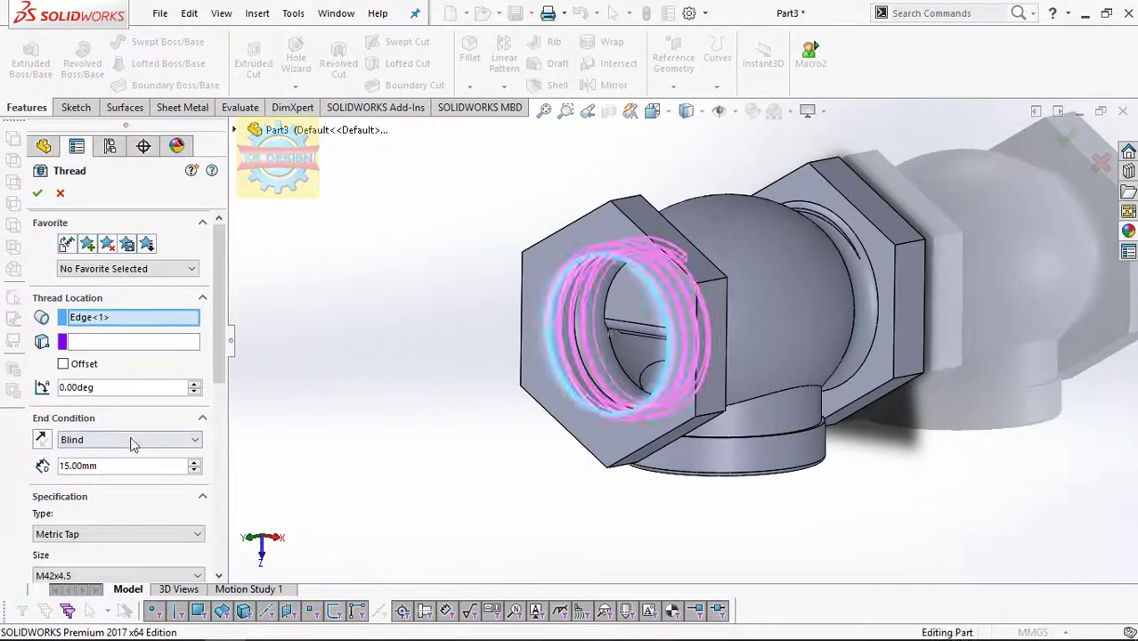
pyautogui.click(96, 367)
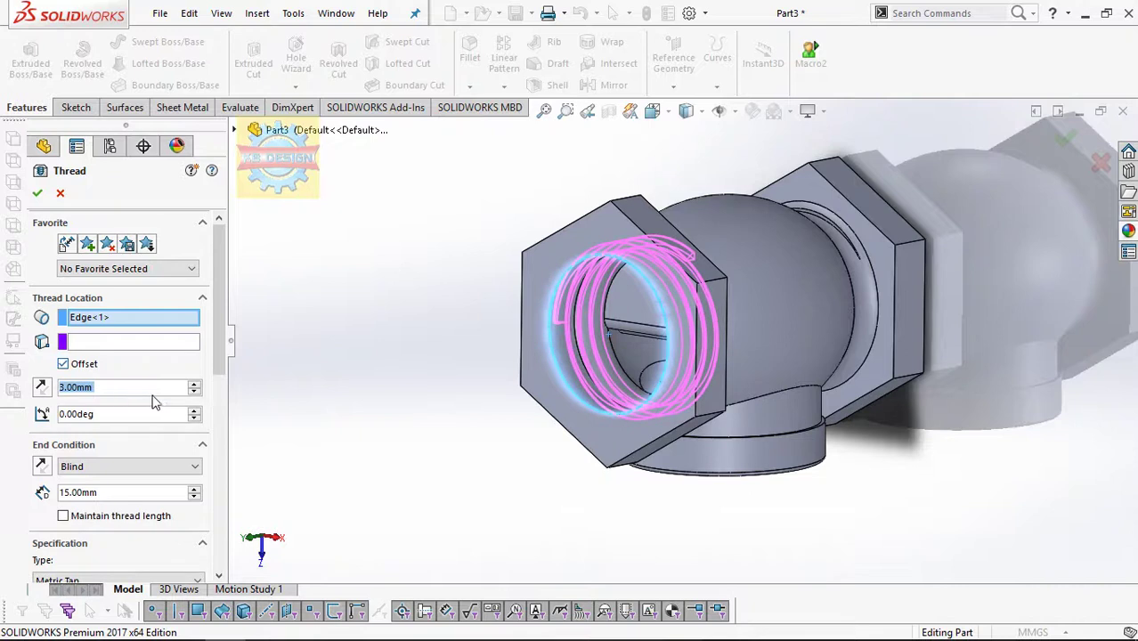
pyautogui.click(42, 389)
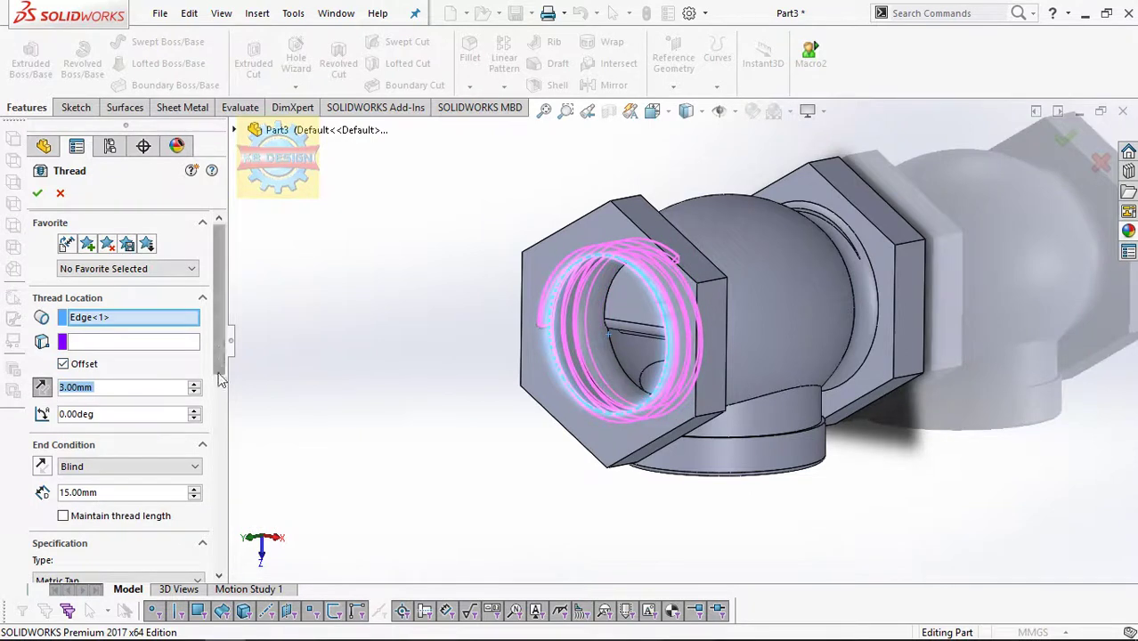
pyautogui.scroll(-5, 223, 384)
pyautogui.click(37, 192)
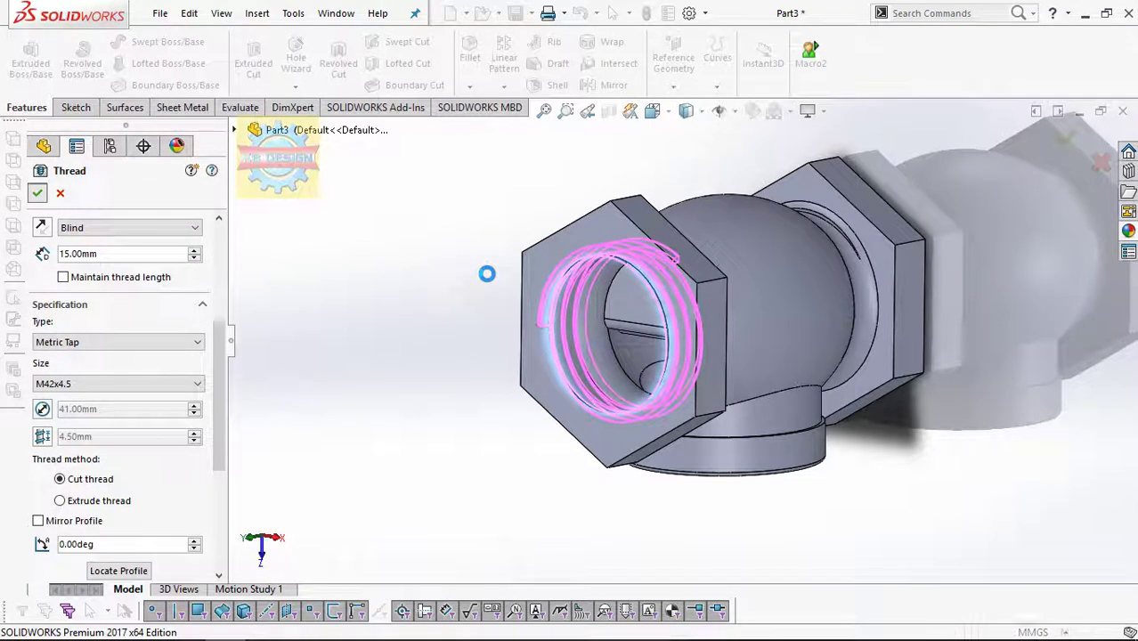
pyautogui.scroll(3, 685, 356)
pyautogui.moveTo(685, 356); pyautogui.dragTo(695, 302, button='middle')
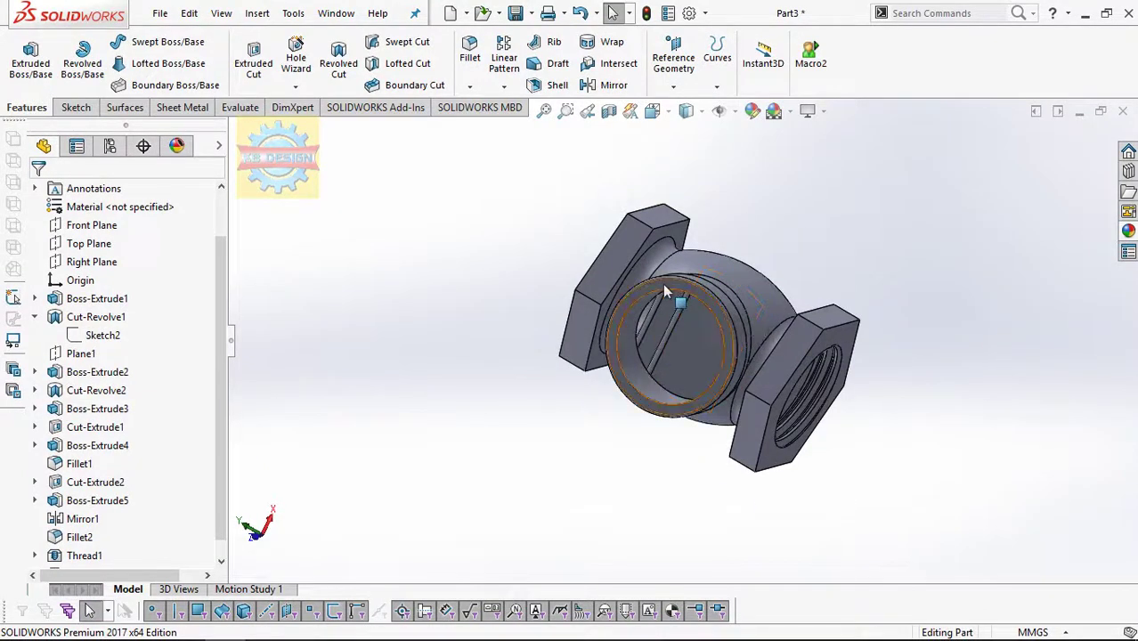
# - Thread the bottom opening edge with M42x4.5 Metric Tap, 15 mm deep, 5 mm outward offset
pyautogui.click(256, 14)
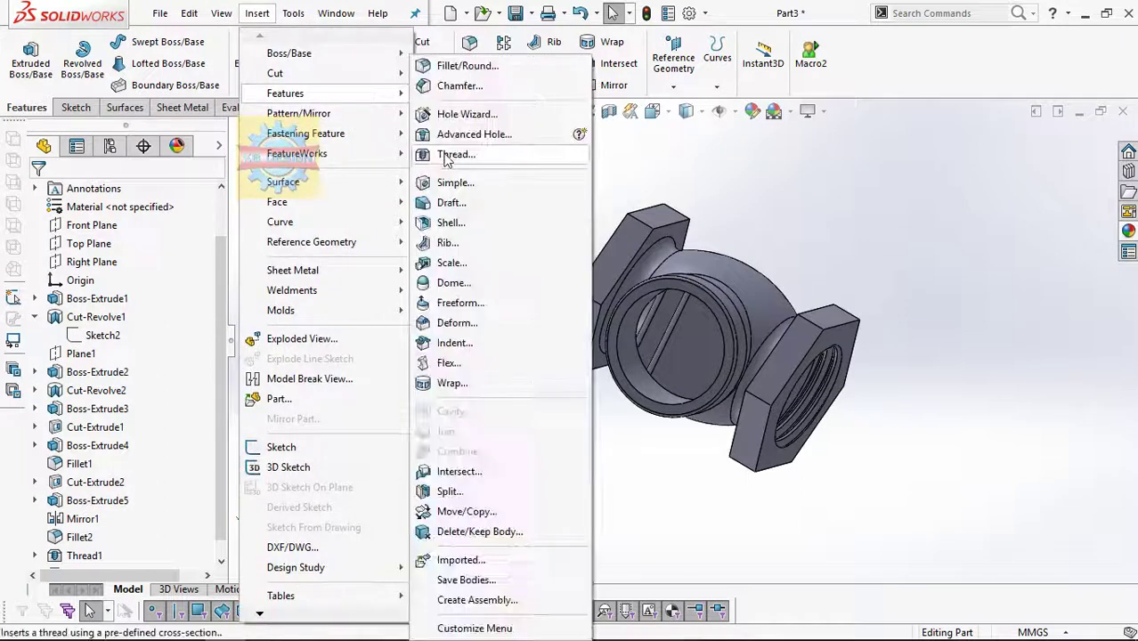
pyautogui.click(454, 155)
pyautogui.click(659, 300)
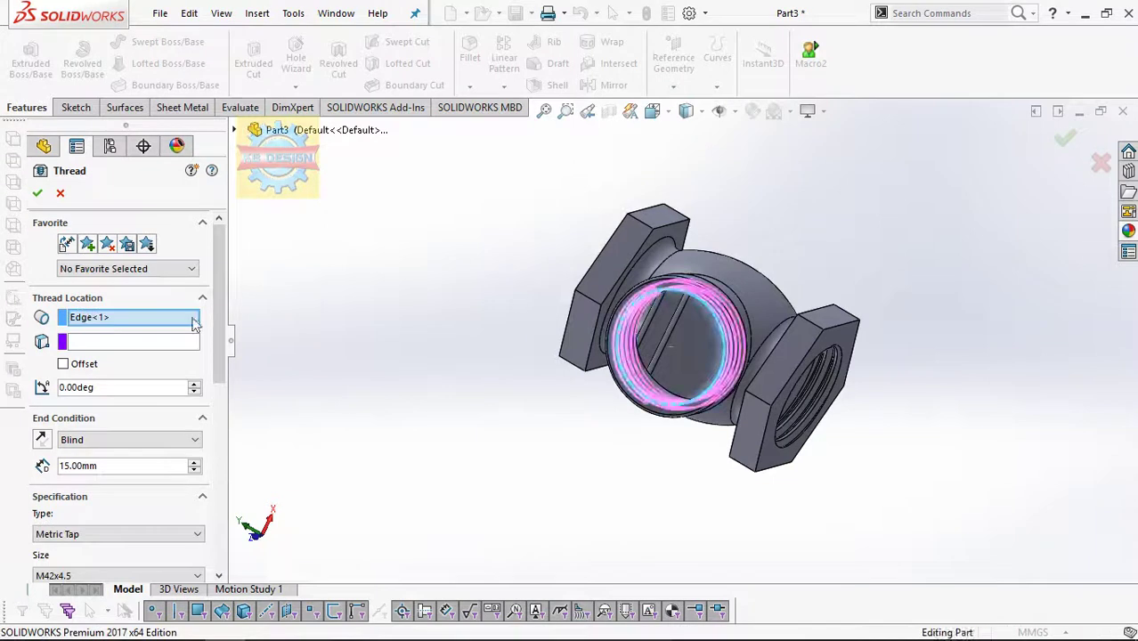
pyautogui.click(62, 363)
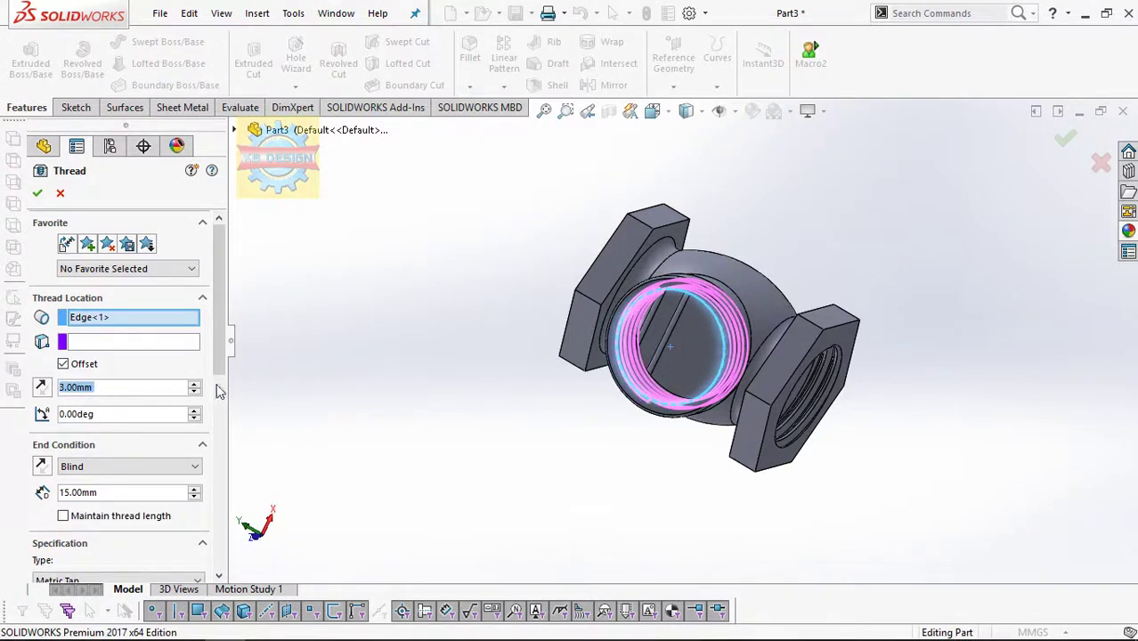
pyautogui.moveTo(354, 326)
pyautogui.mouseDown(button='middle')
pyautogui.moveTo(419, 422)
pyautogui.moveTo(255, 442)
pyautogui.mouseUp(button='middle')
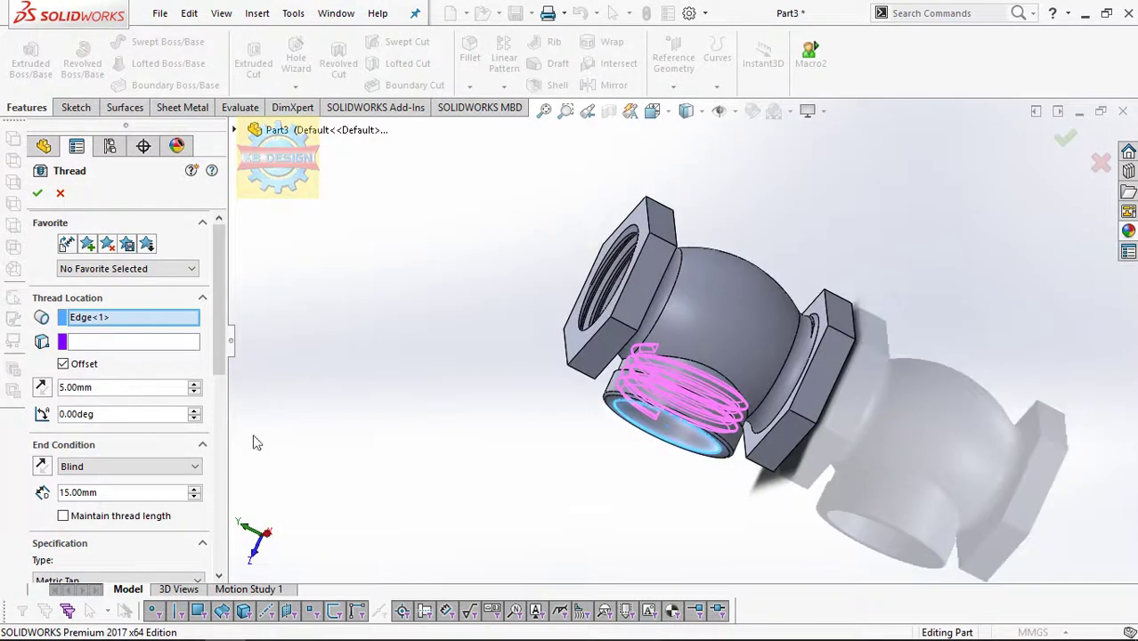
pyautogui.click(44, 389)
pyautogui.scroll(-3, 163, 406)
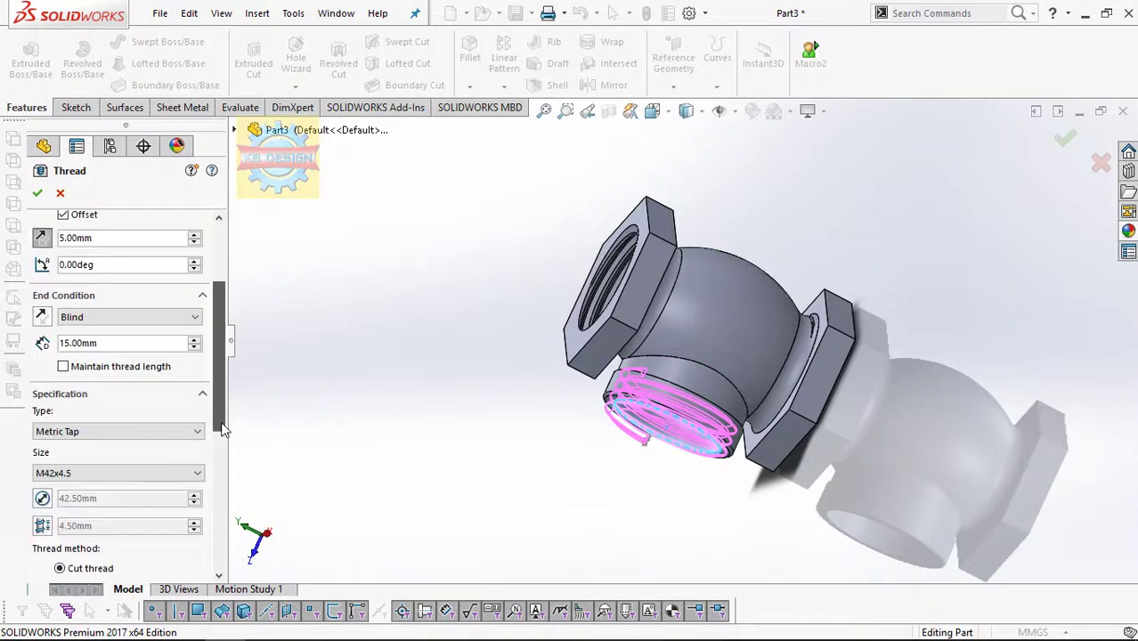
pyautogui.scroll(-2, 162, 406)
pyautogui.click(38, 193)
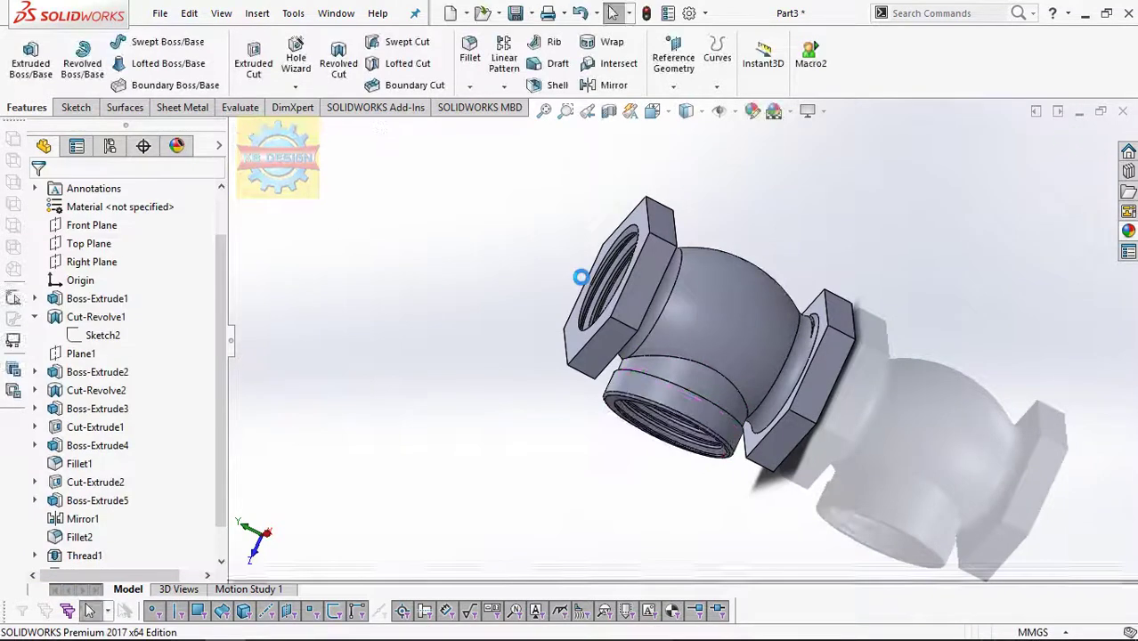
pyautogui.moveTo(580, 276); pyautogui.dragTo(452, 282, button='middle')
pyautogui.moveTo(551, 348)
pyautogui.mouseDown(button='middle')
pyautogui.moveTo(527, 369)
pyautogui.moveTo(549, 348)
pyautogui.mouseUp(button='middle')
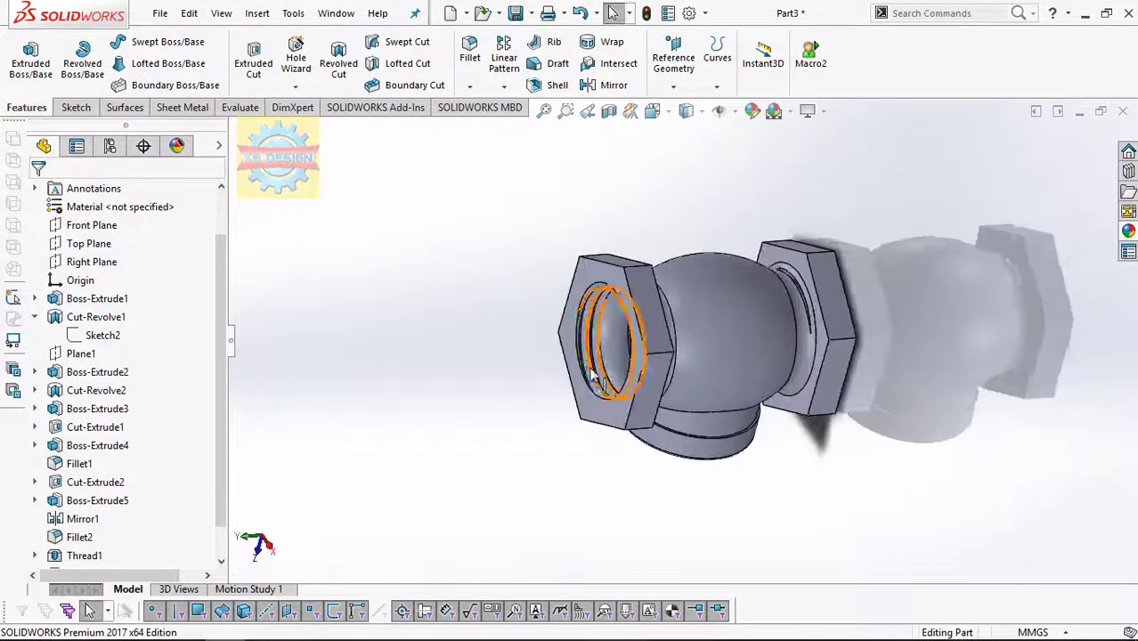
# - Browse the metal appearances library and check the part's current appearances
pyautogui.scroll(-1, 176, 399)
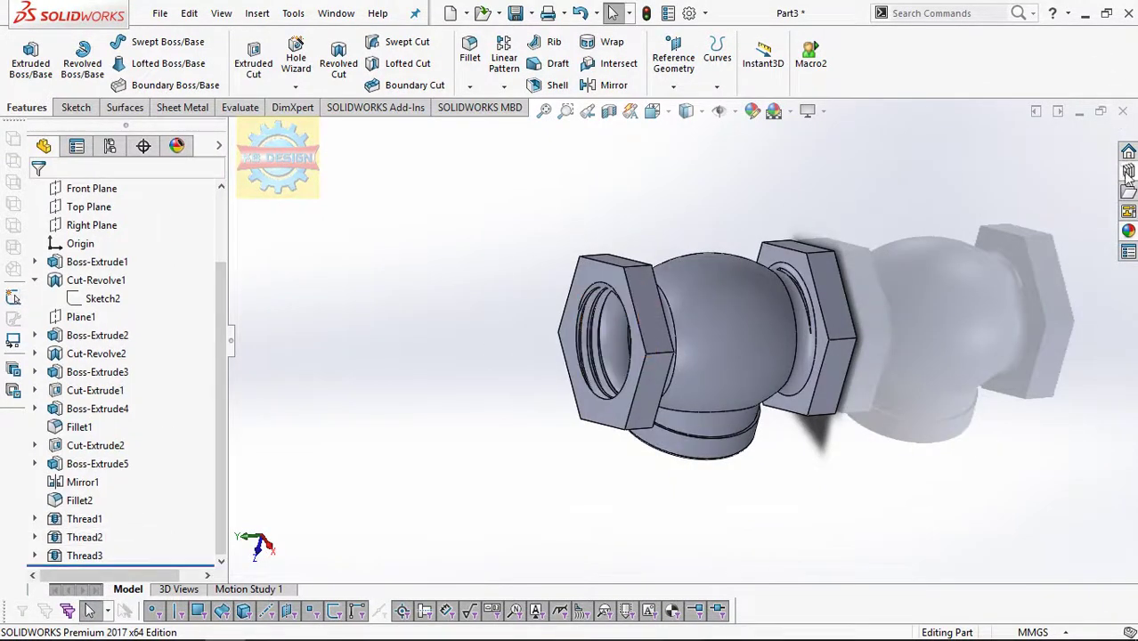
pyautogui.click(1128, 231)
pyautogui.doubleClick(899, 158)
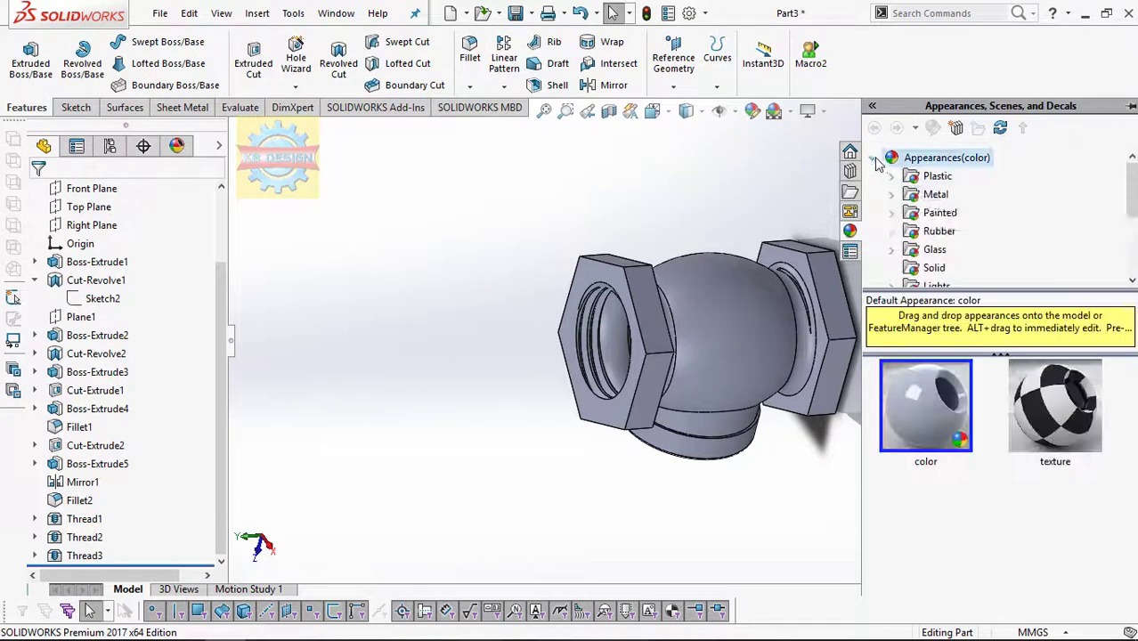
pyautogui.click(933, 195)
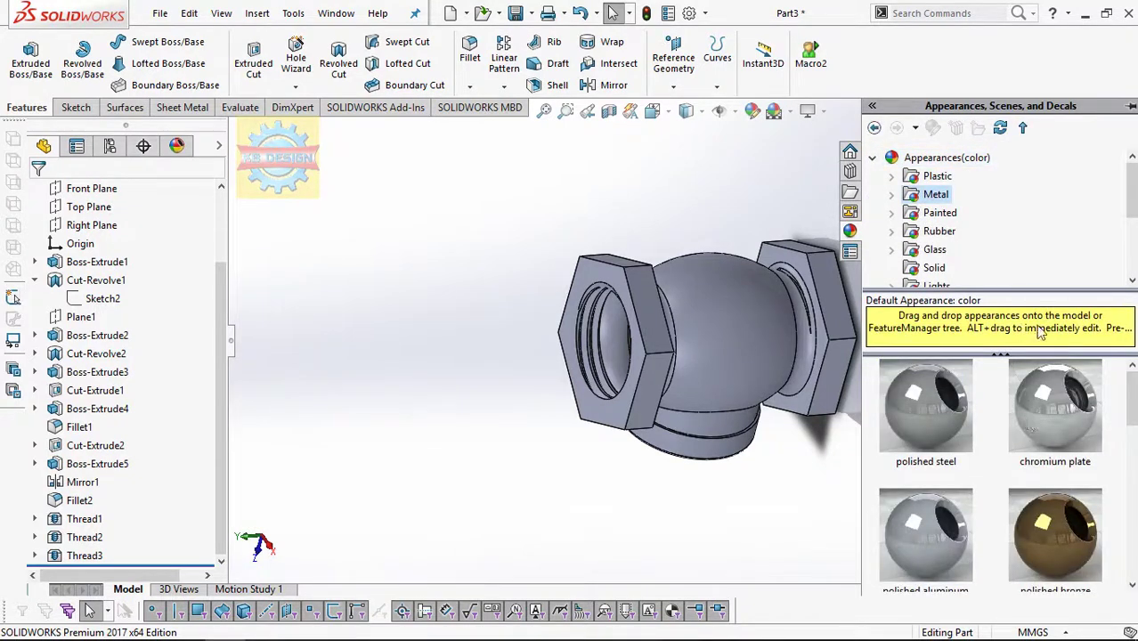
pyautogui.click(893, 196)
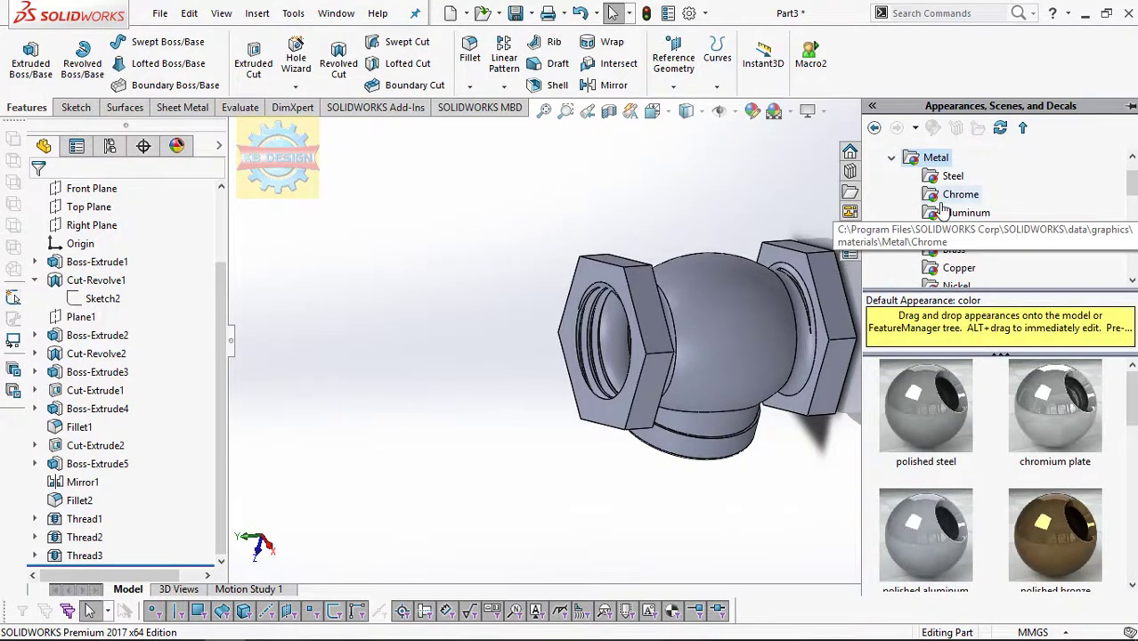
pyautogui.click(178, 146)
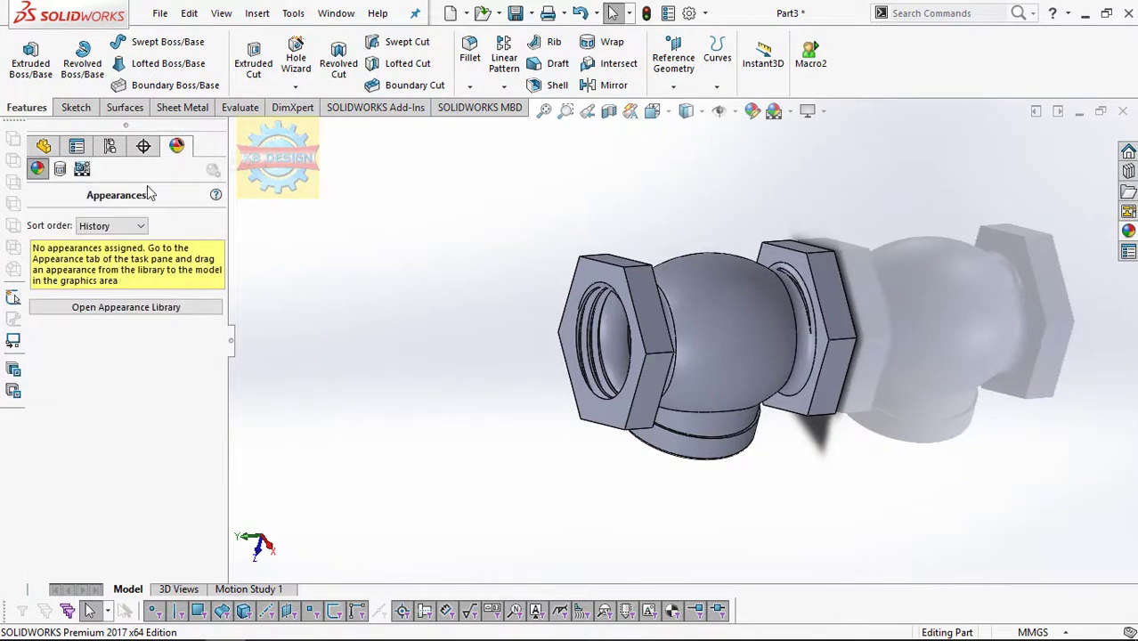
pyautogui.click(77, 146)
# - Give the whole Part3 a pale yellow colour appearance
pyautogui.rightClick(89, 188)
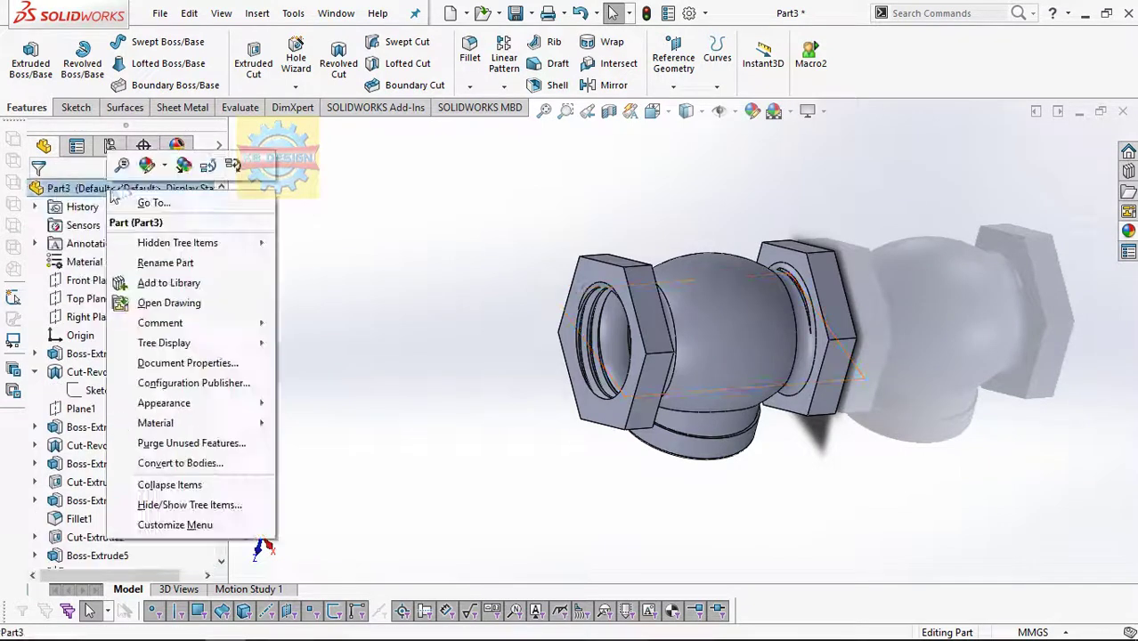
pyautogui.click(166, 204)
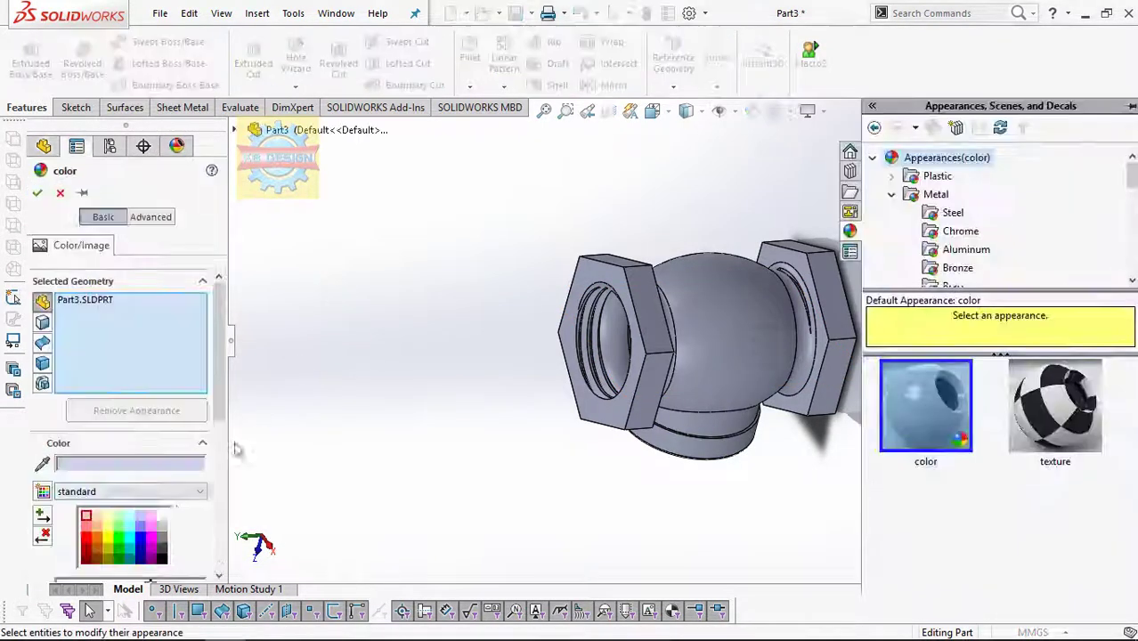
pyautogui.click(110, 545)
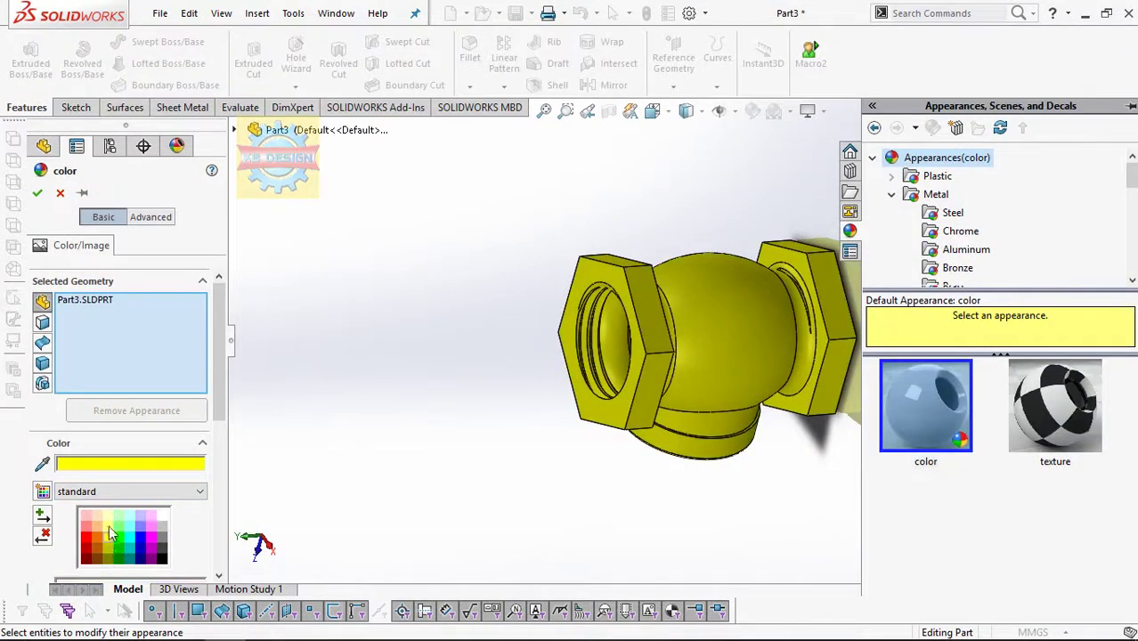
pyautogui.click(107, 526)
pyautogui.click(37, 193)
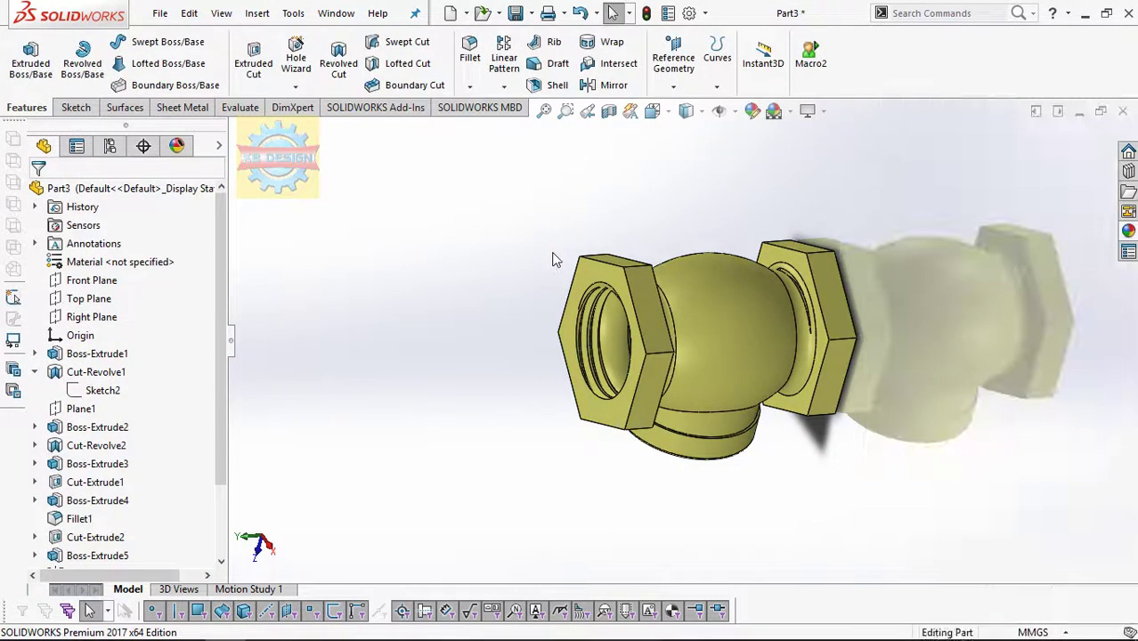